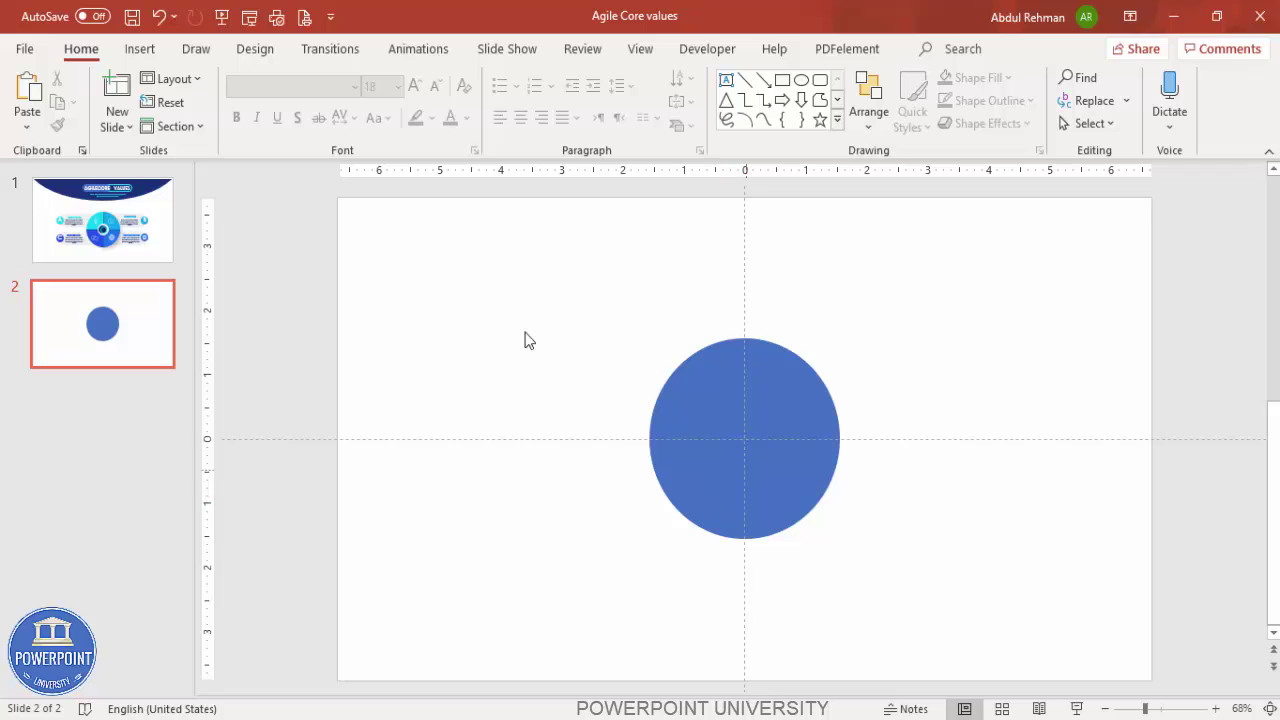
- Draw a dark orange rectangle covering the blue circle's top-left quarter
left_click(140, 48)
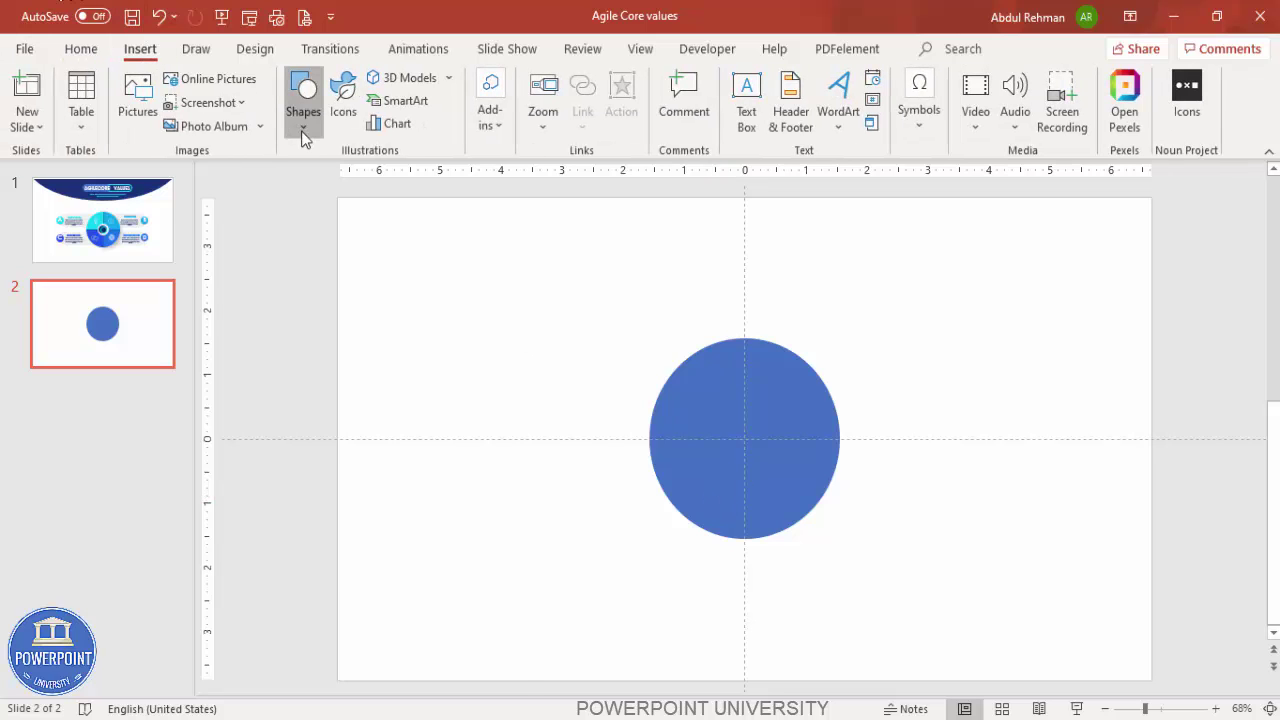
left_click(302, 120)
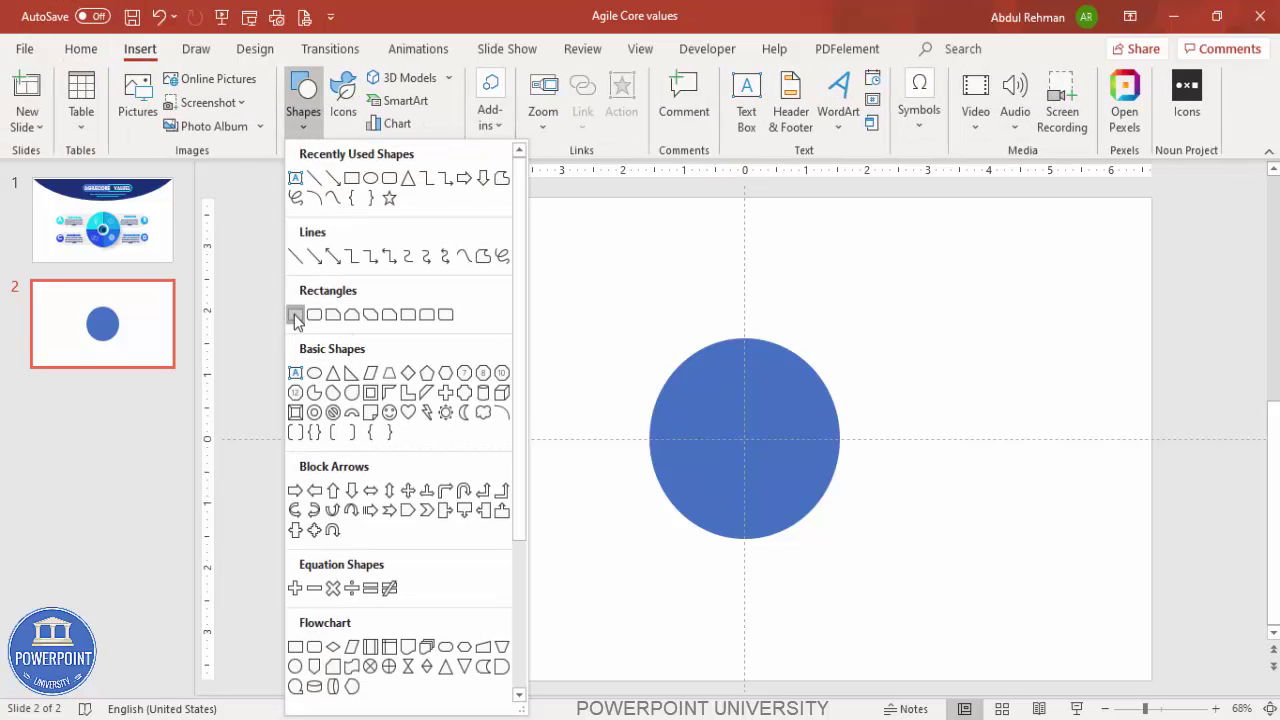
left_click(295, 316)
left_click_drag(585, 296, 740, 438)
left_click(456, 82)
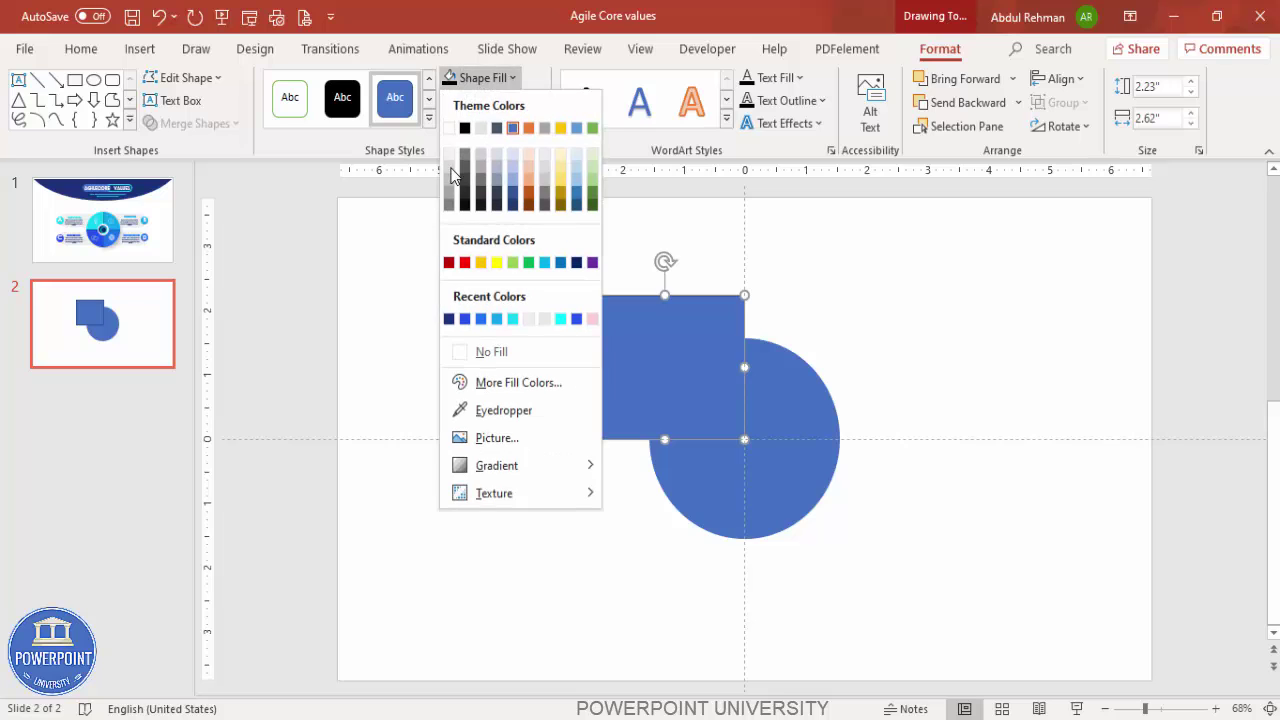
left_click(530, 196)
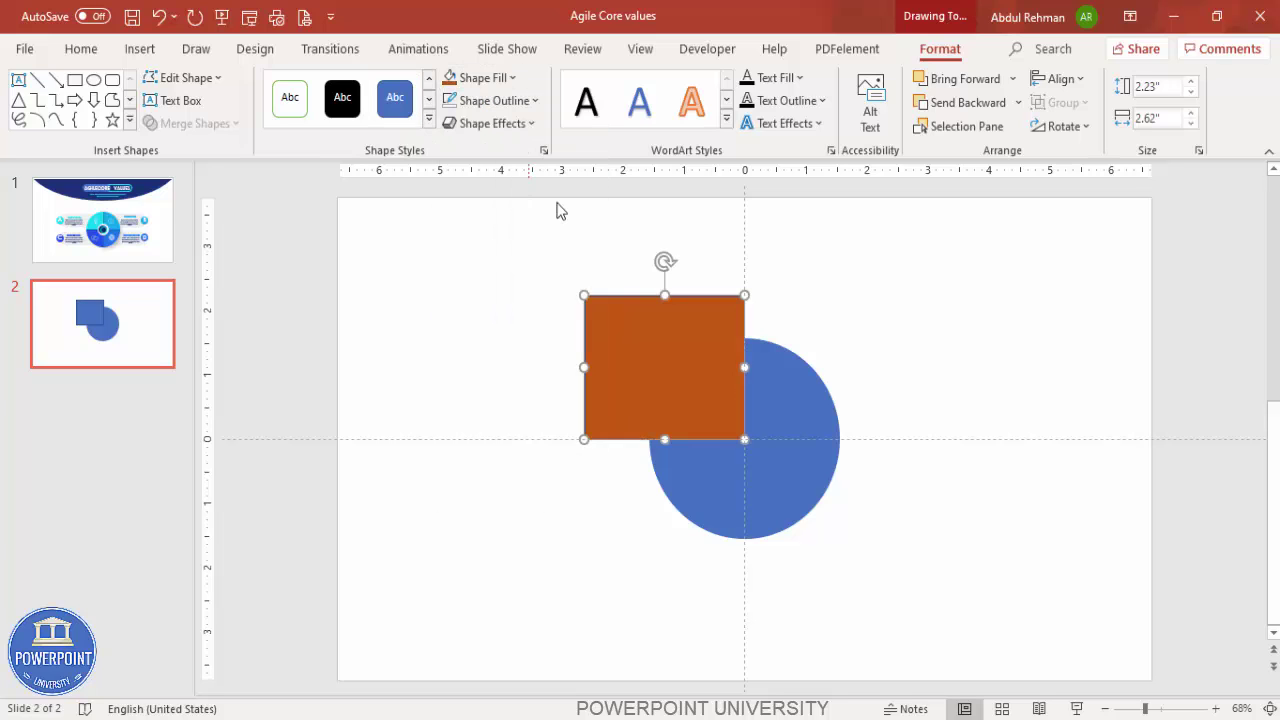
- Intersect the circle with the rectangle, leaving a 1.56-inch blue quarter-circle
left_click(814, 337)
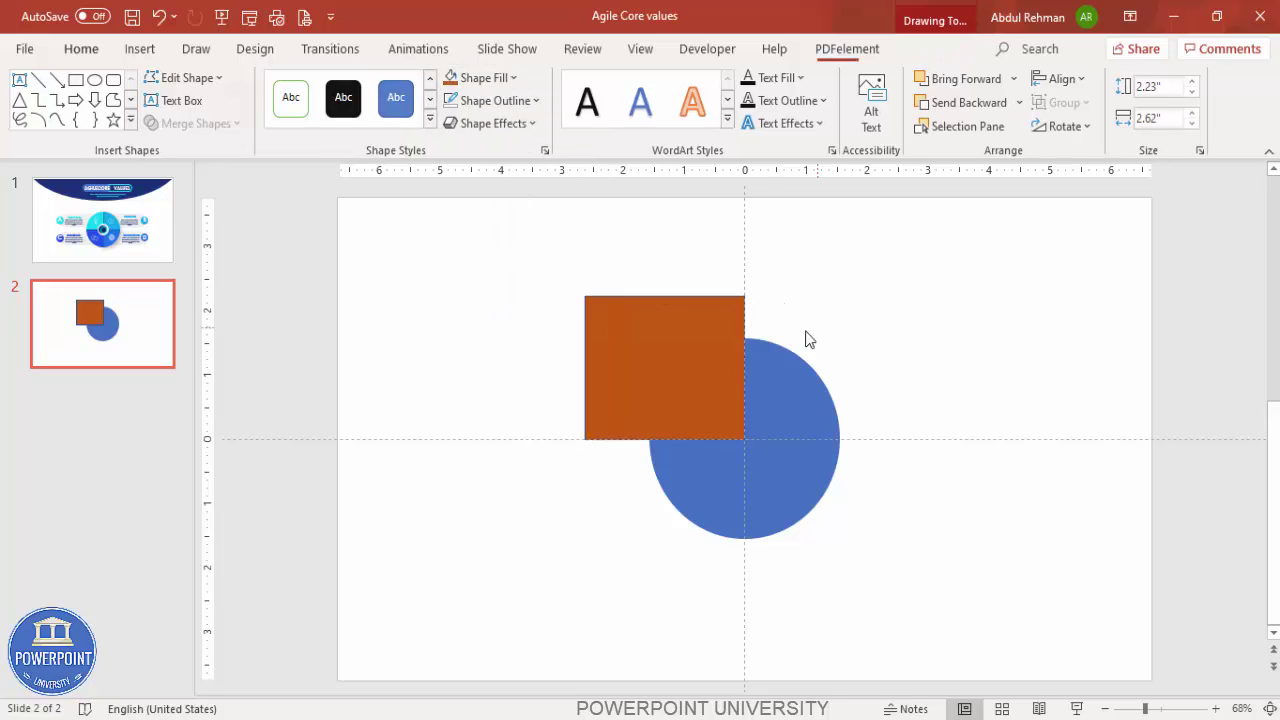
left_click(789, 381)
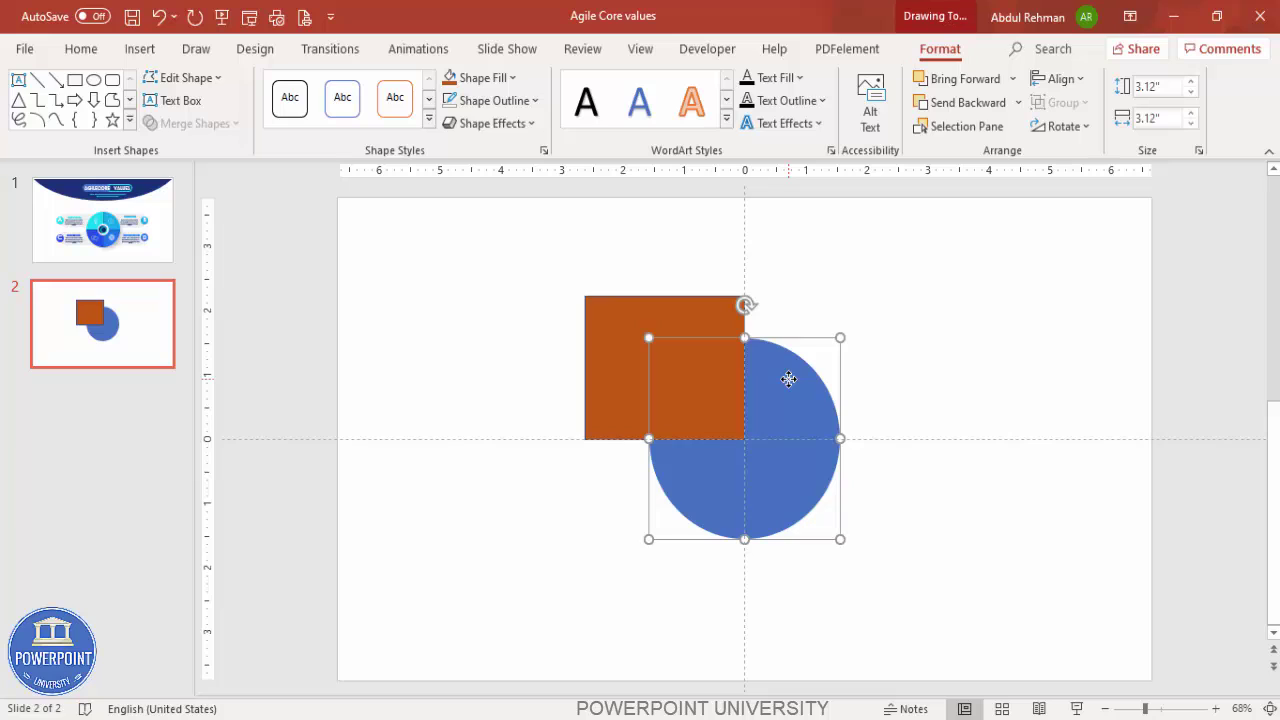
left_click(603, 318, "shift")
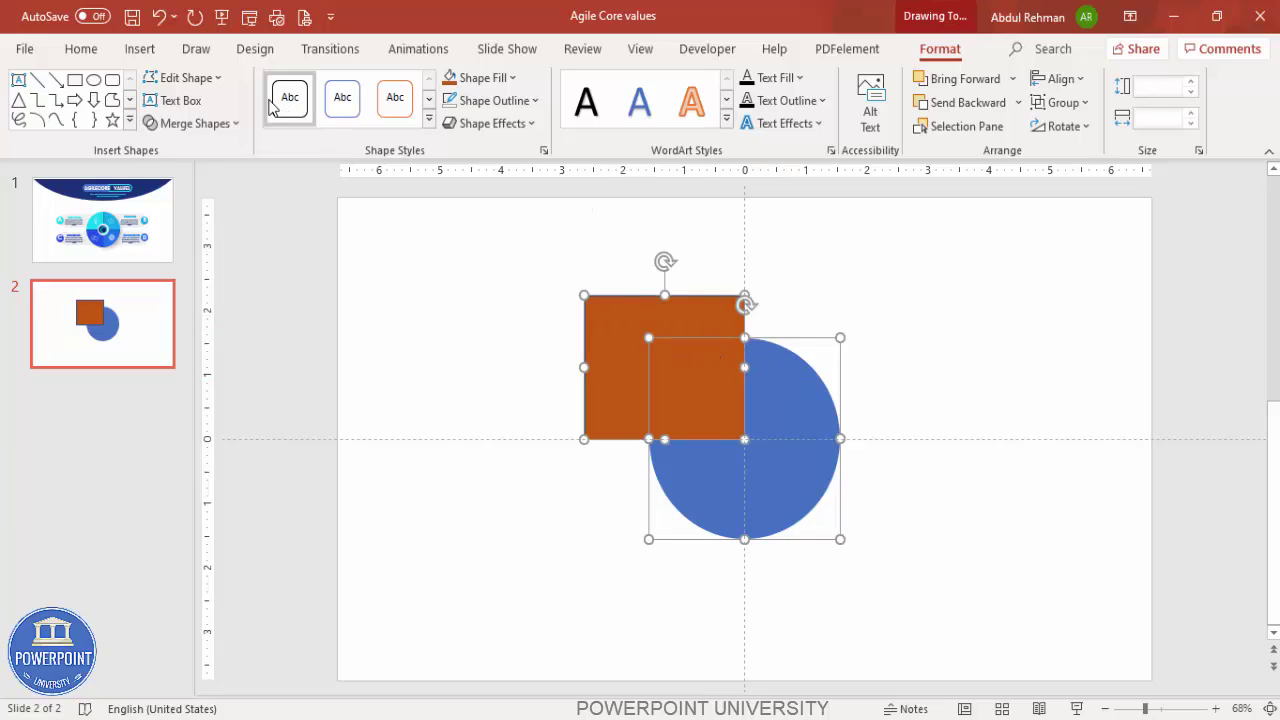
left_click(226, 124)
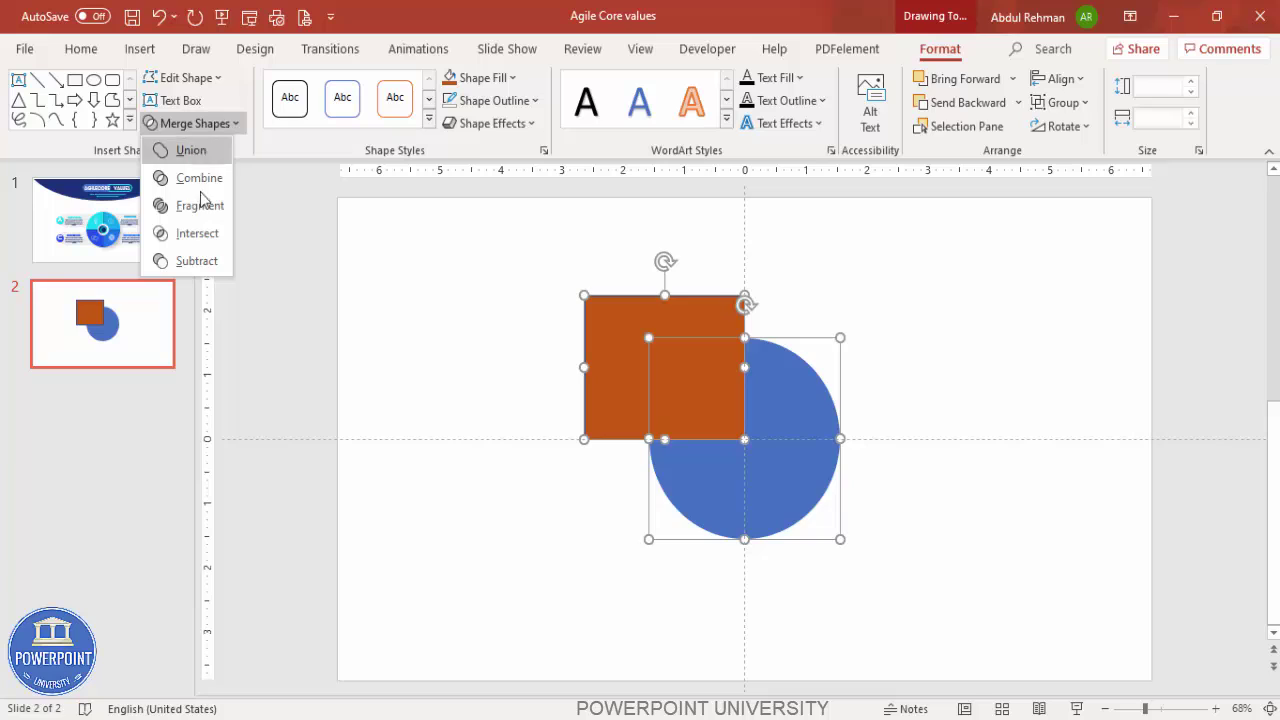
left_click(204, 233)
left_click(204, 233)
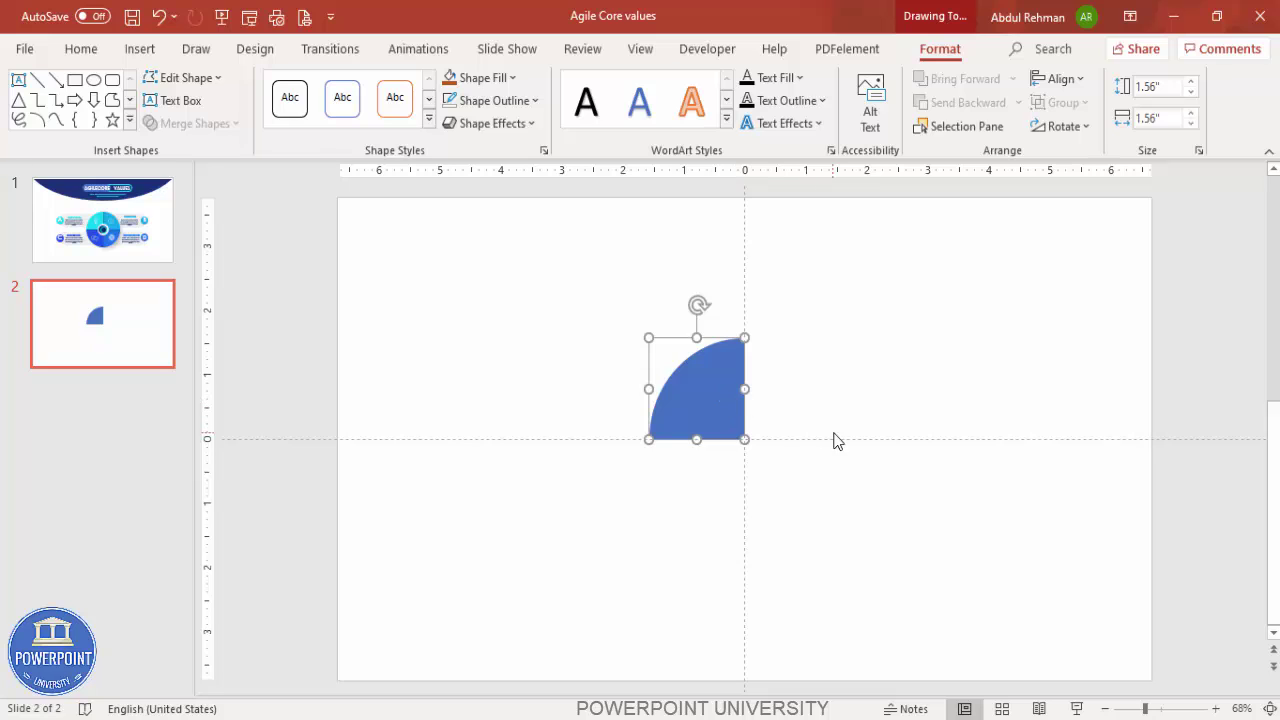
- Duplicate the quarter, fill it bright blue and rotate it 90° into the top-right position
key("ctrl+d")
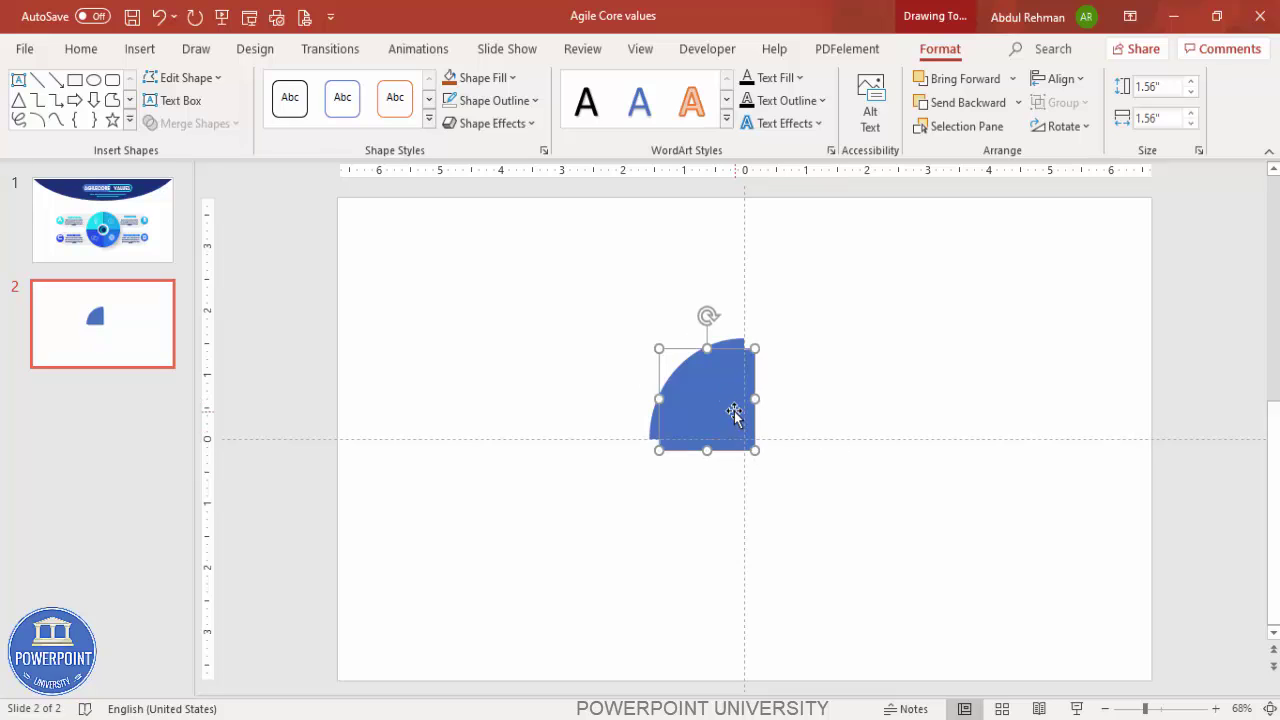
left_click_drag(736, 412, 832, 402)
left_click(500, 77)
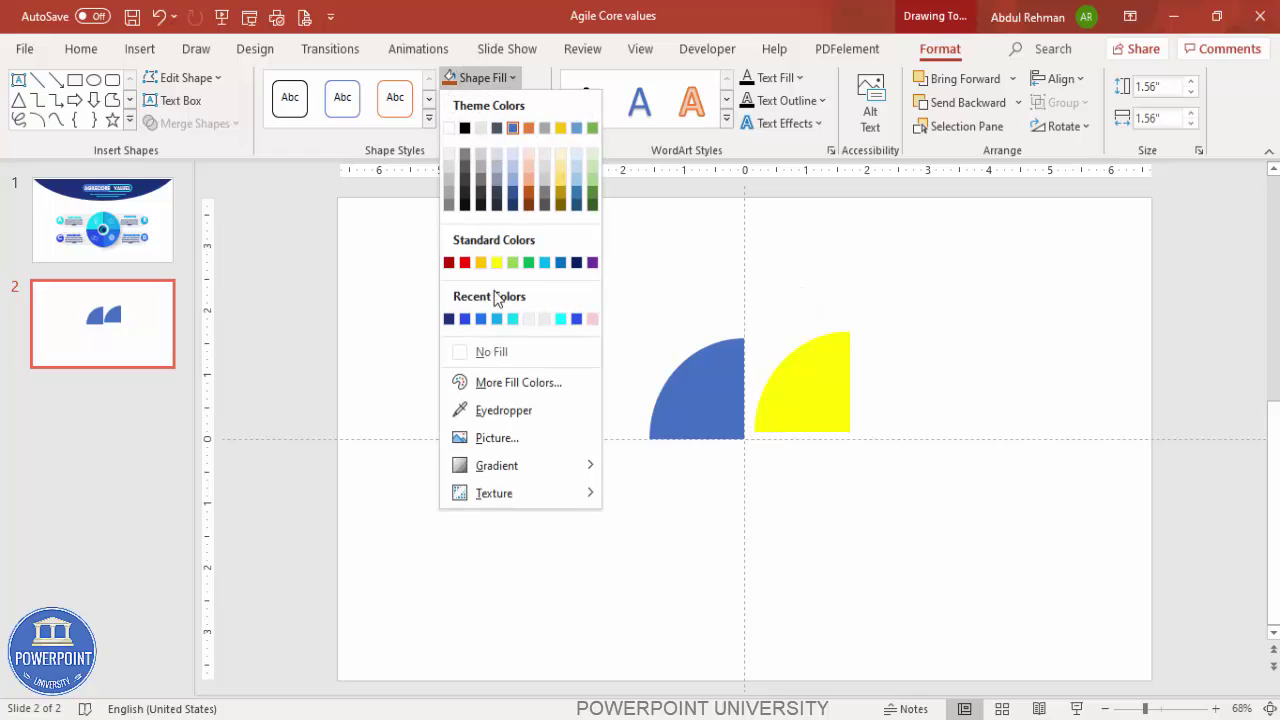
left_click(486, 318)
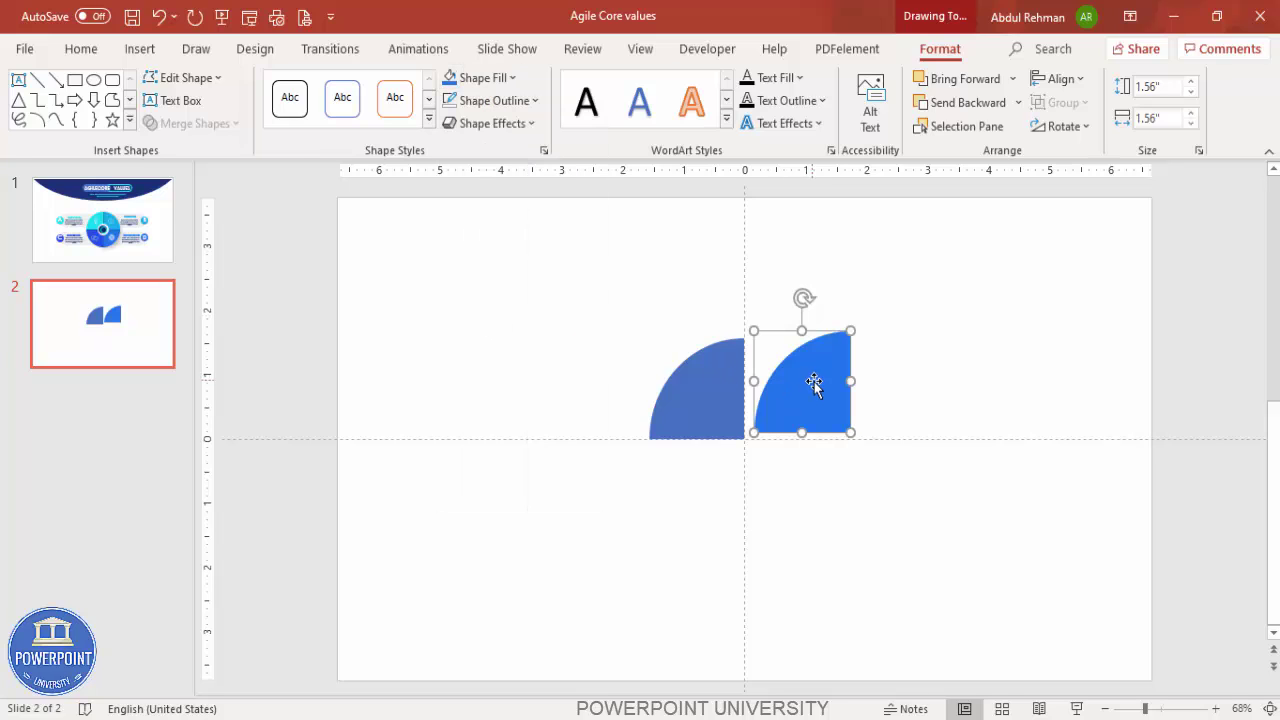
left_click_drag(814, 381, 811, 392)
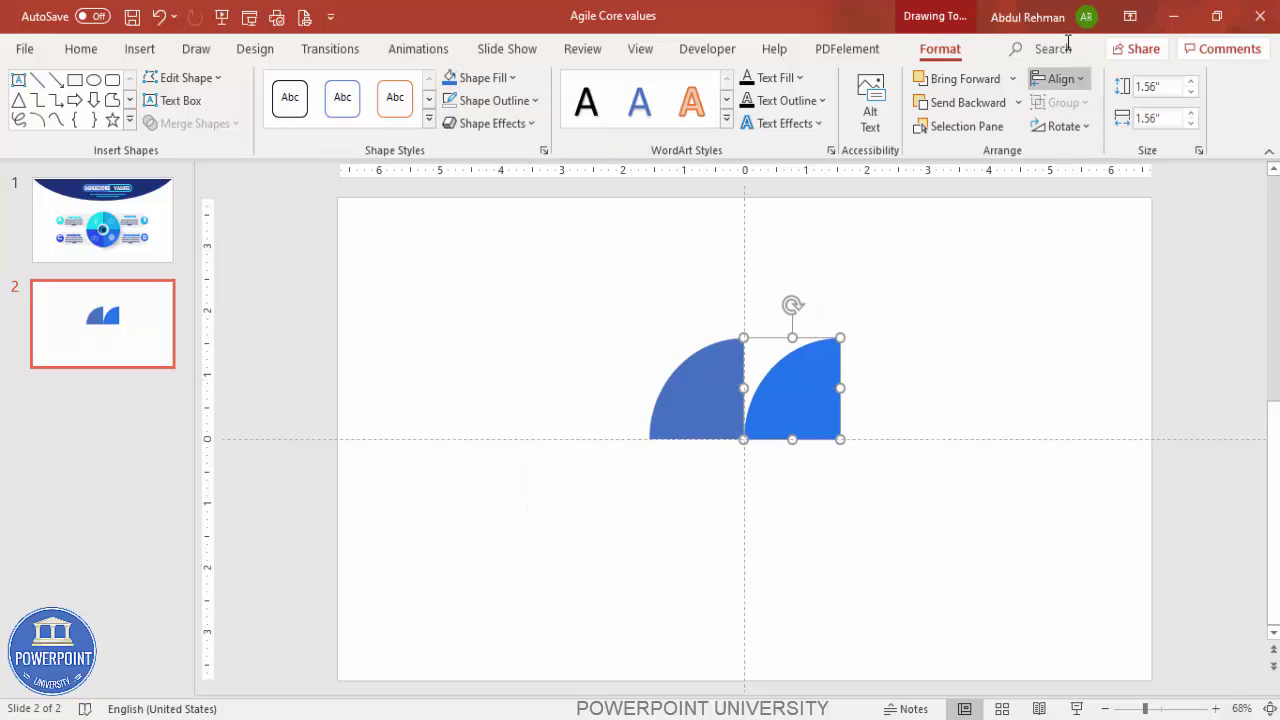
left_click(1063, 125)
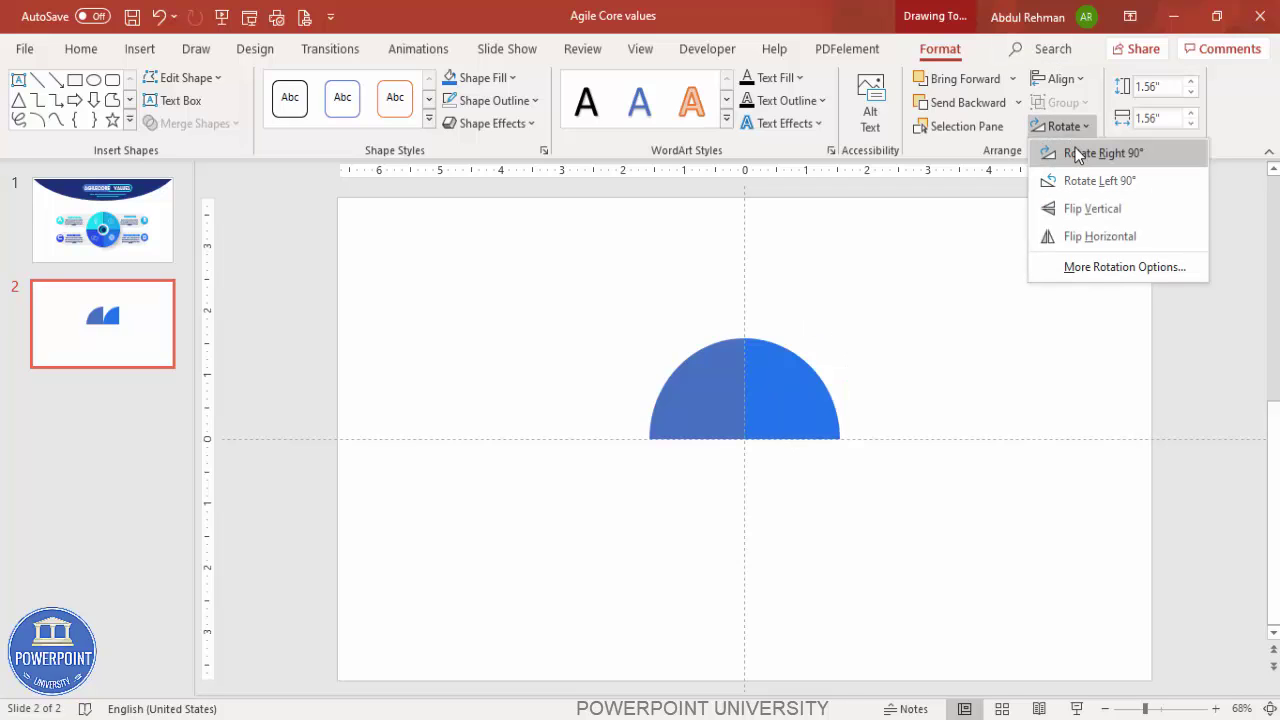
left_click(1075, 151)
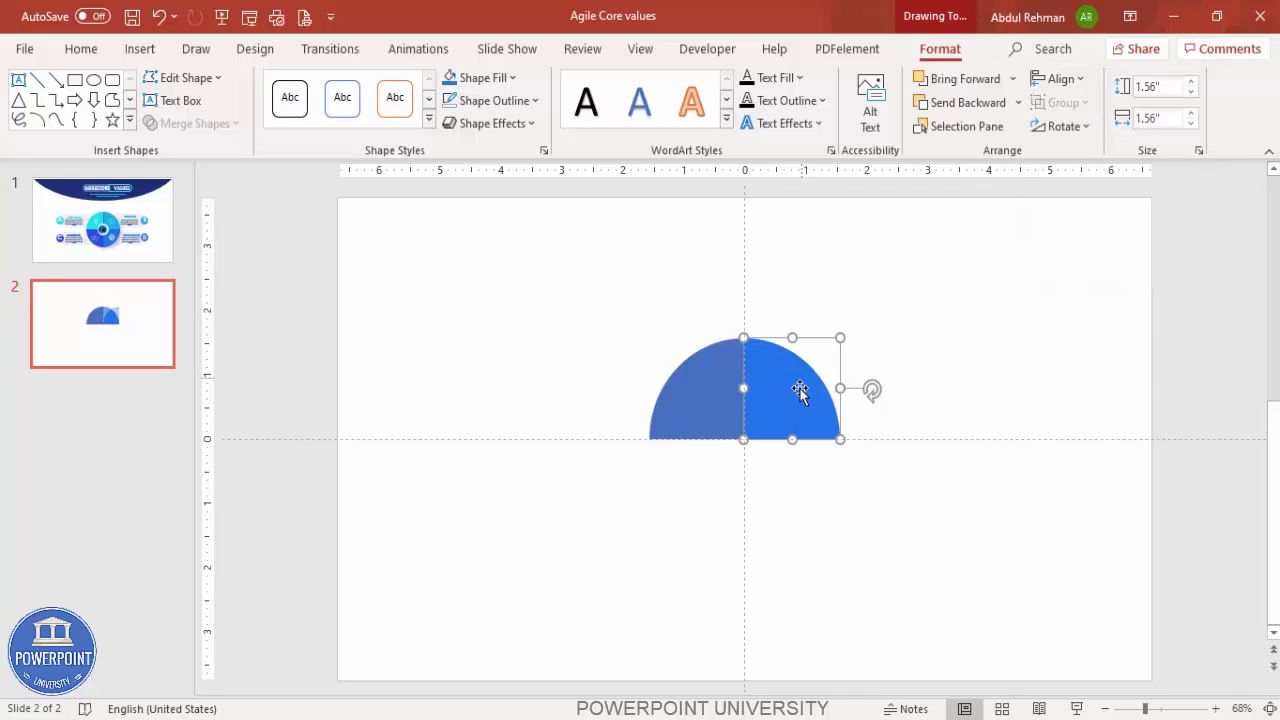
- Copy that quarter below, flip it vertically and fill it cyan
left_click_drag(806, 395, 790, 500, "ctrl")
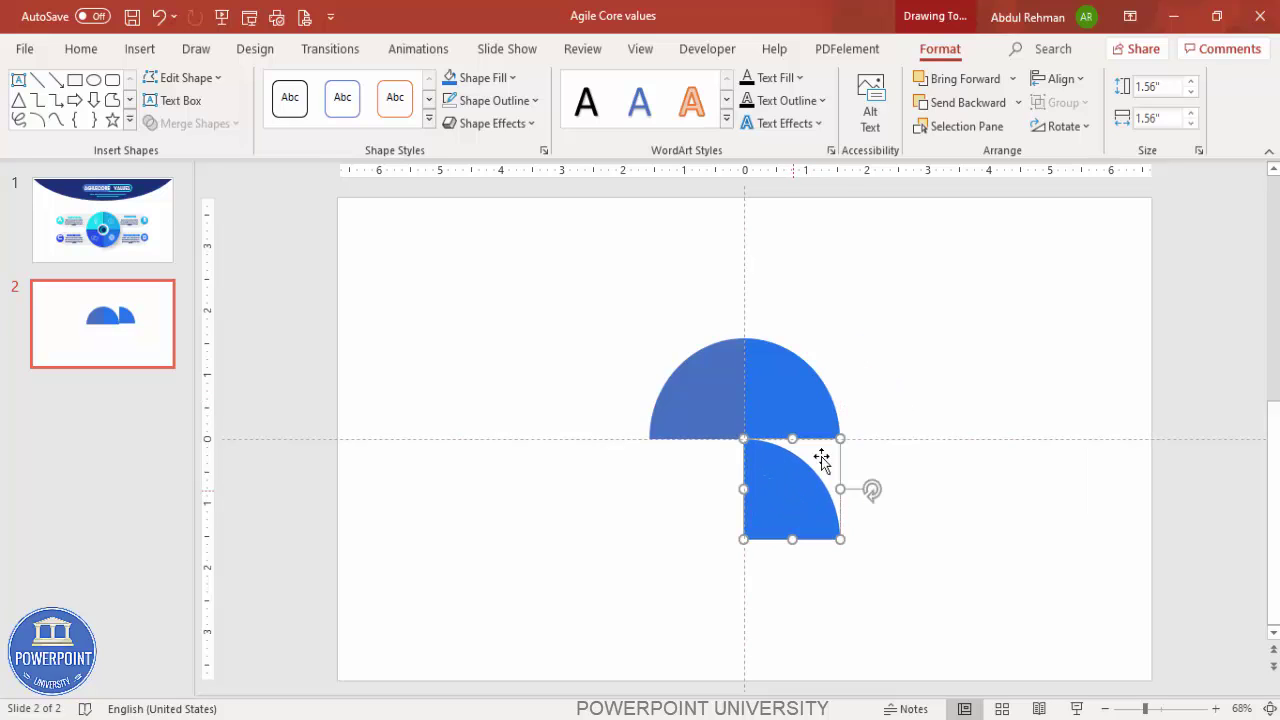
left_click(1068, 126)
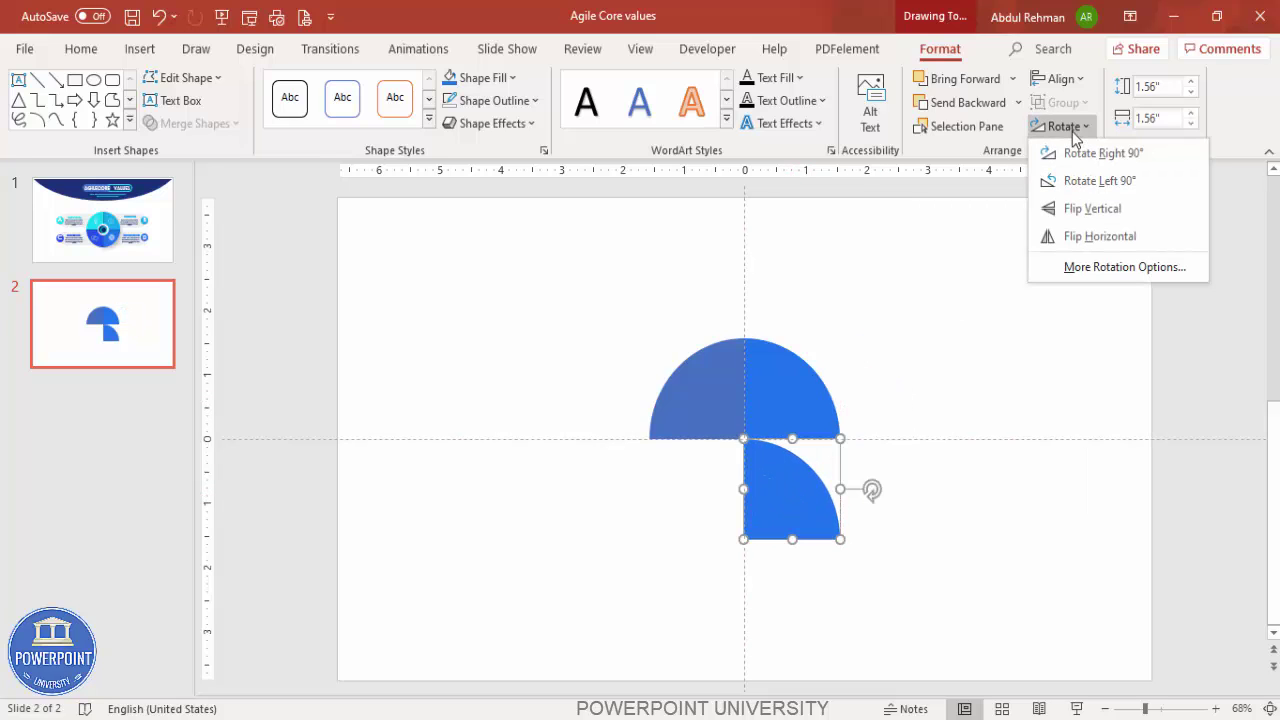
left_click(1097, 207)
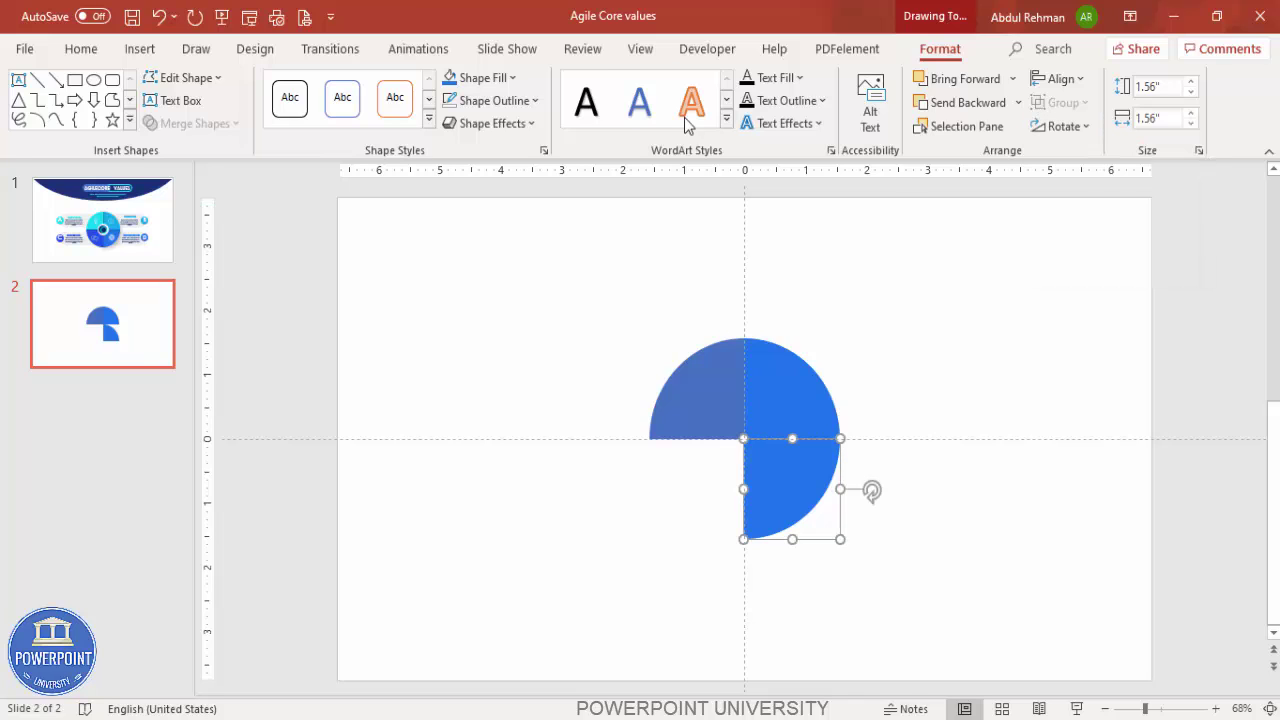
left_click(478, 77)
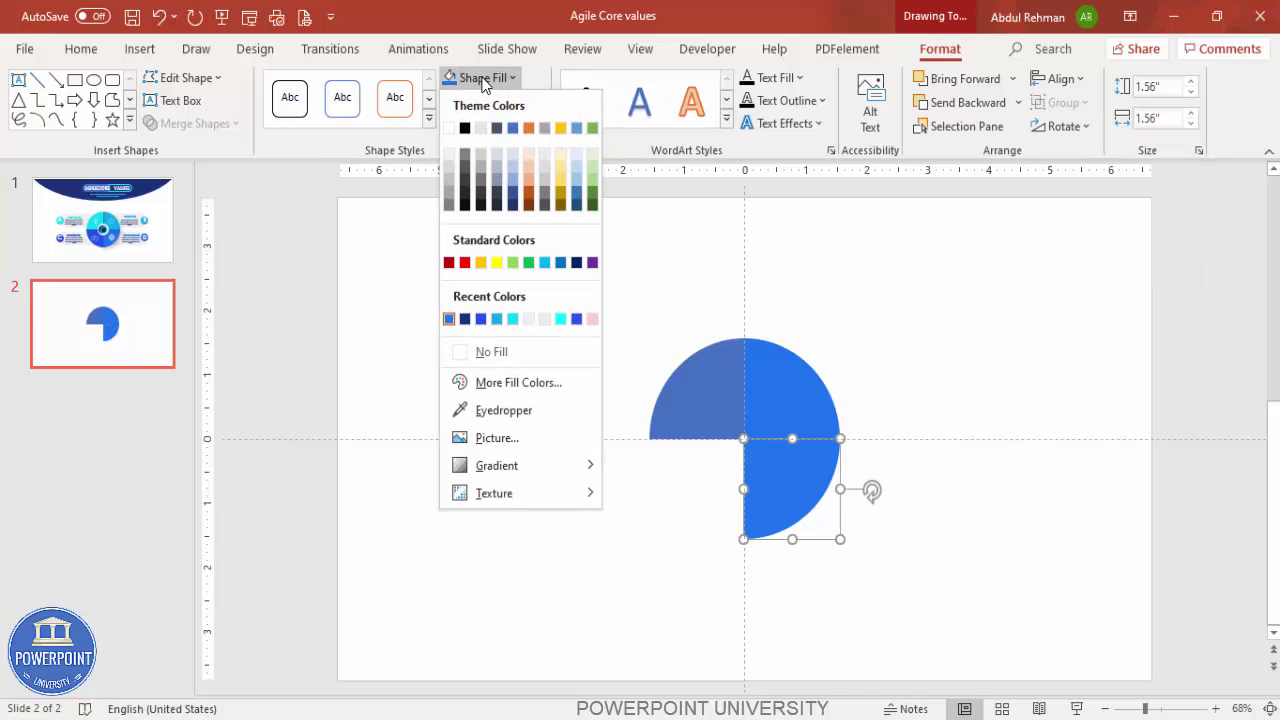
left_click(512, 319)
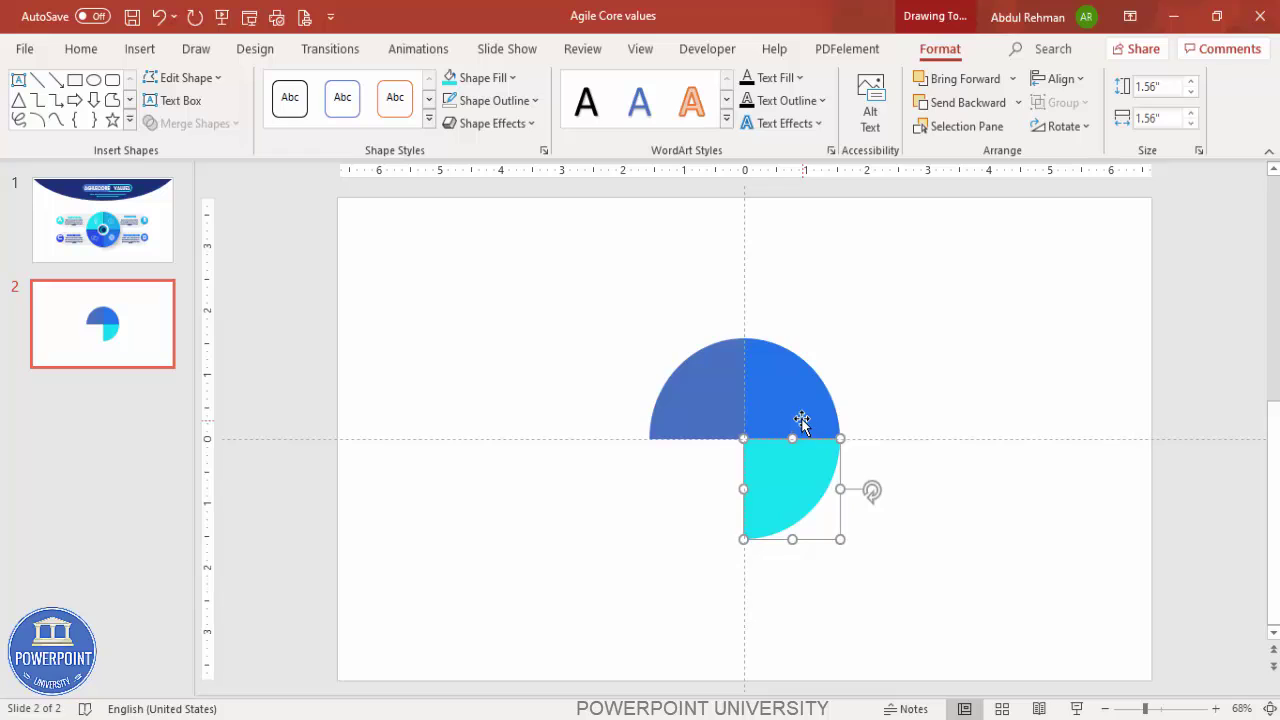
- Copy the cyan quarter left, flip it horizontally, fill it navy and close the circle
left_click_drag(806, 423, 710, 433)
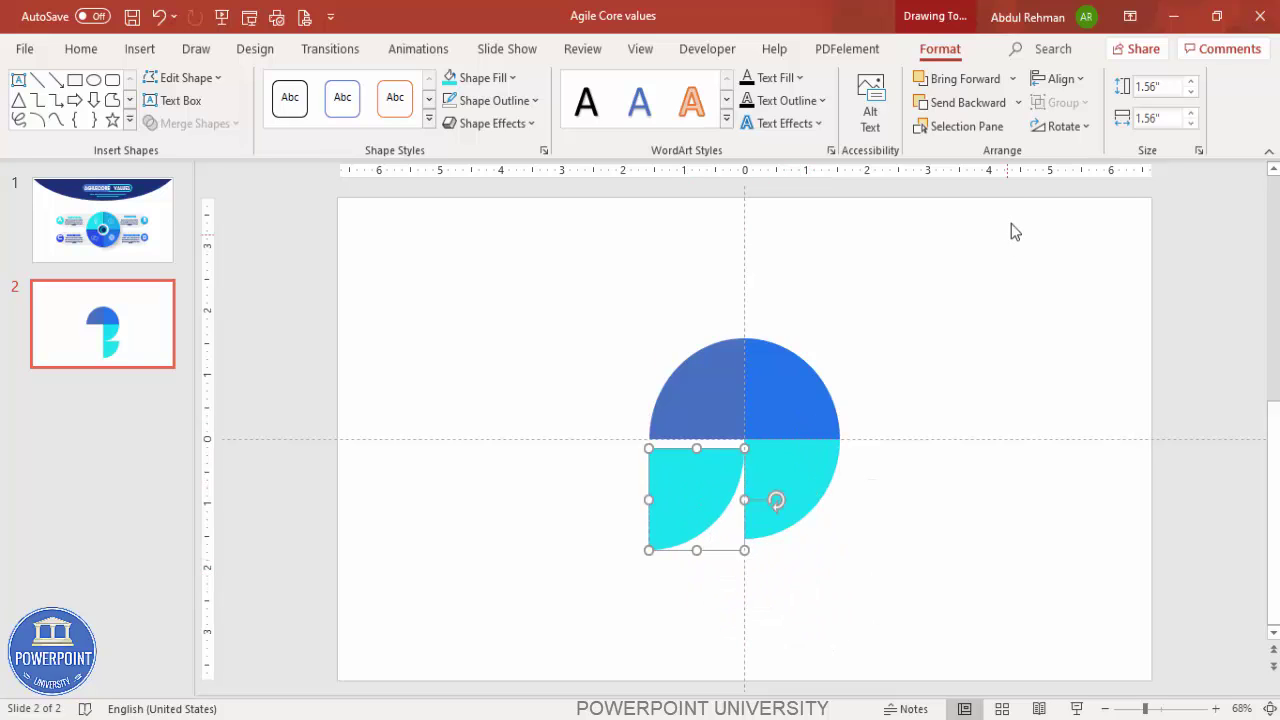
left_click(1061, 126)
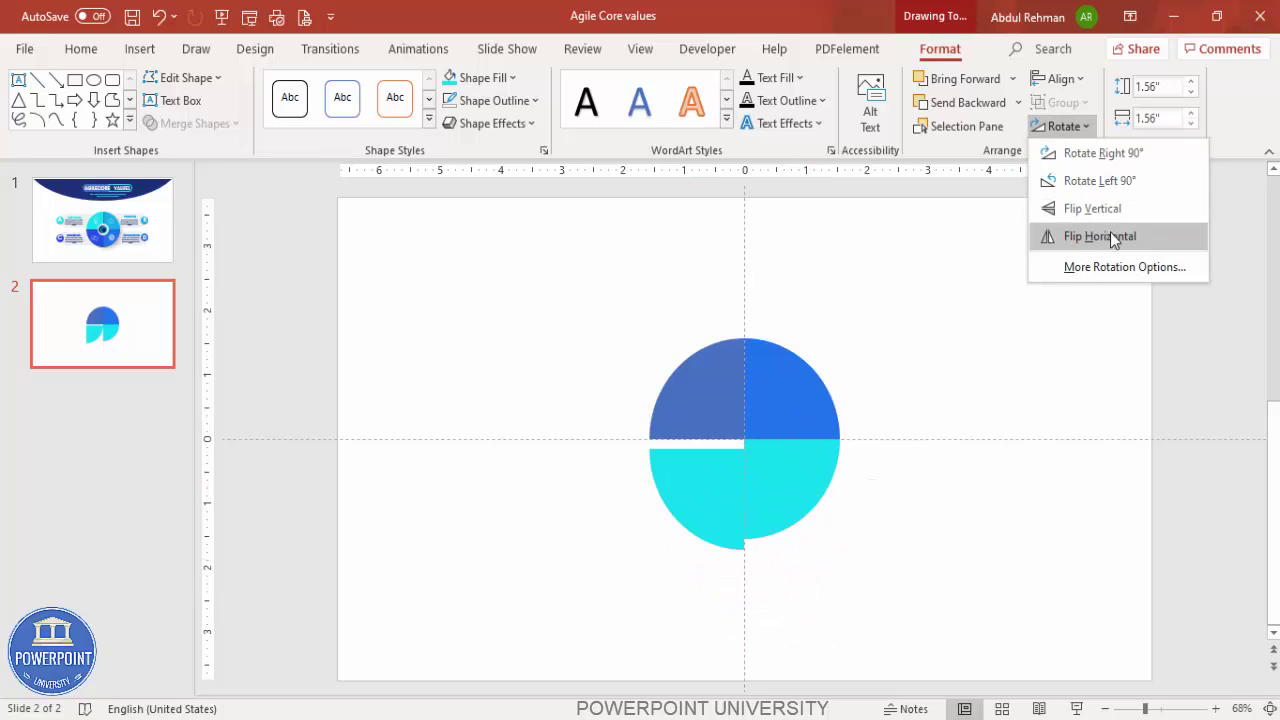
left_click(1110, 236)
left_click(483, 77)
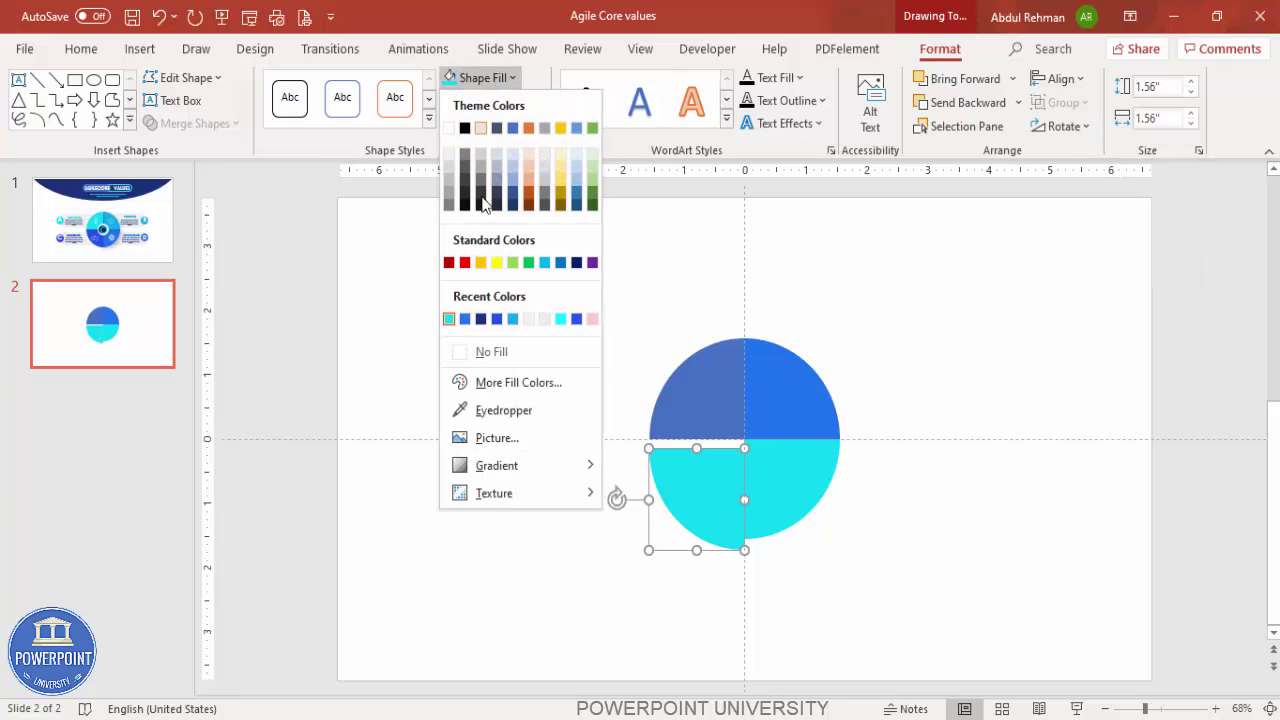
left_click(480, 318)
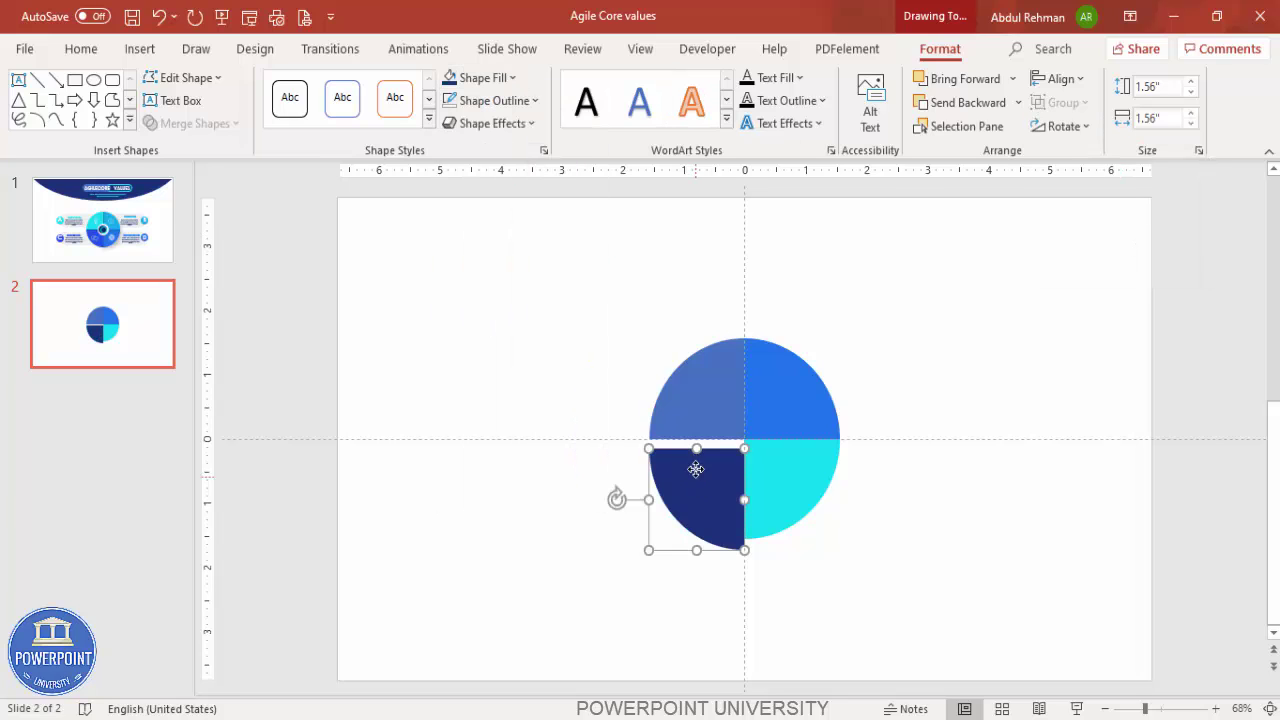
left_click_drag(696, 475, 694, 463)
left_click(626, 337)
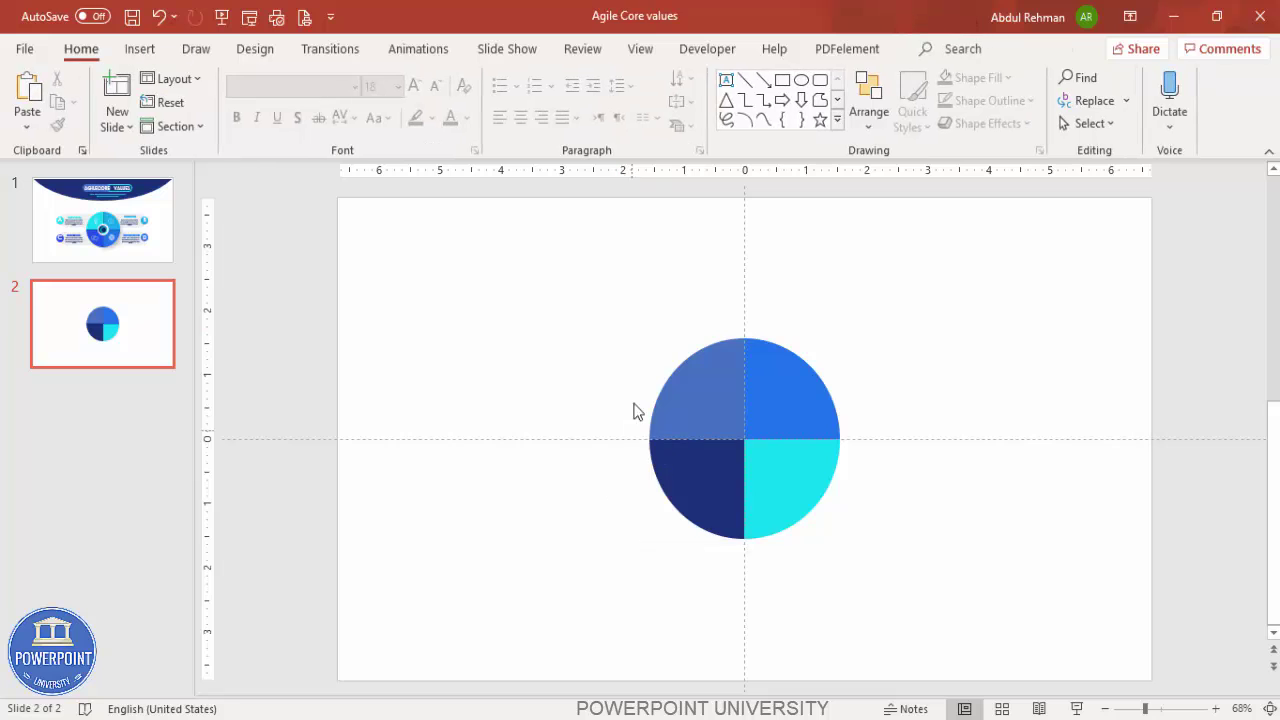
- Try pulling the top-right quarter out of the circle, then undo the move
left_click_drag(583, 297, 895, 596)
left_click(886, 423)
left_click_drag(778, 388, 874, 371)
key("ctrl+z")
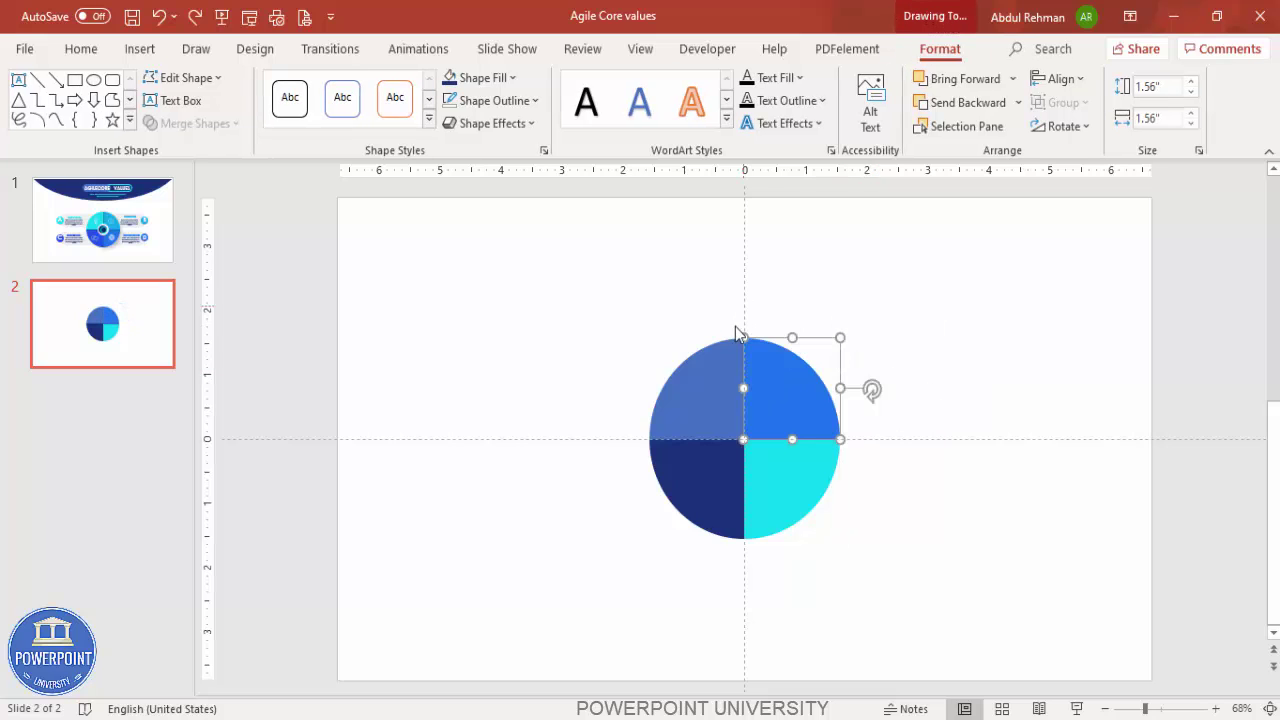
left_click(647, 323)
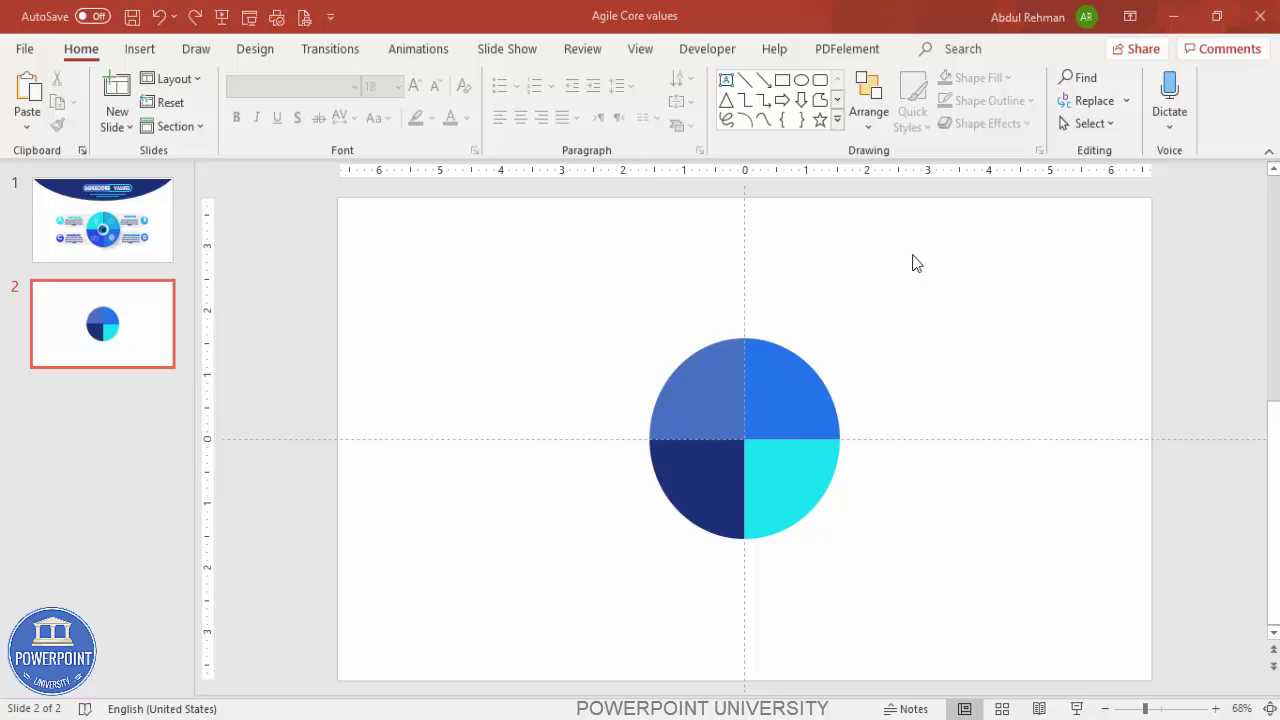
- Draw a narrow 1.56 × 0.47-inch rectangle along the circle's upper vertical centre line
left_click(140, 49)
left_click(302, 125)
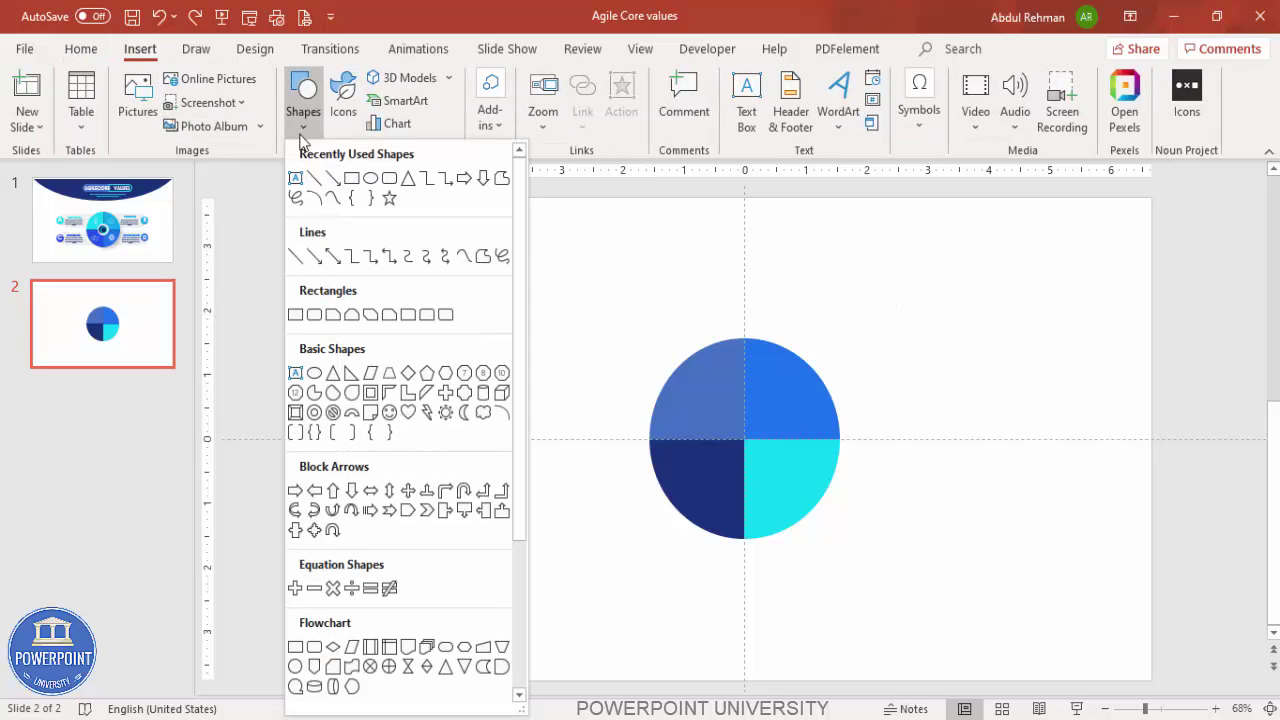
left_click(296, 316)
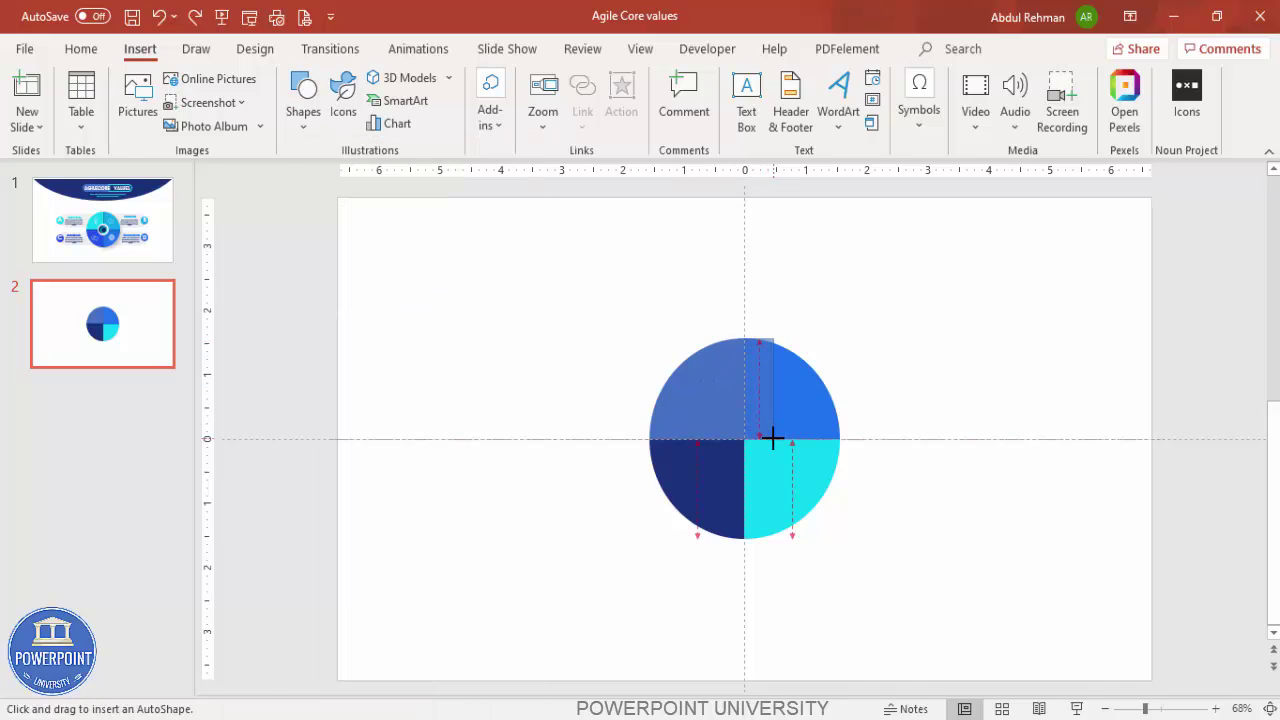
left_click_drag(773, 438, 774, 439)
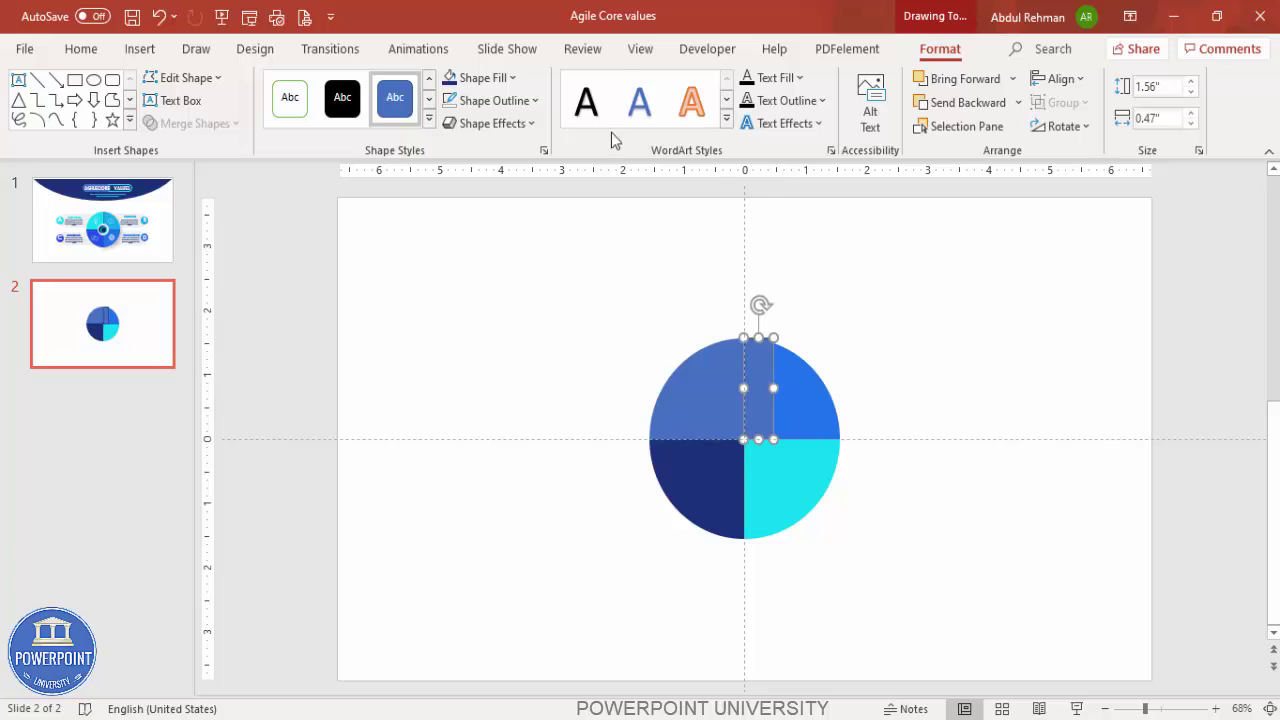
right_click(755, 366)
- Give the strip a two-stop gradient fill starting black, angled at 0°
left_click(852, 667)
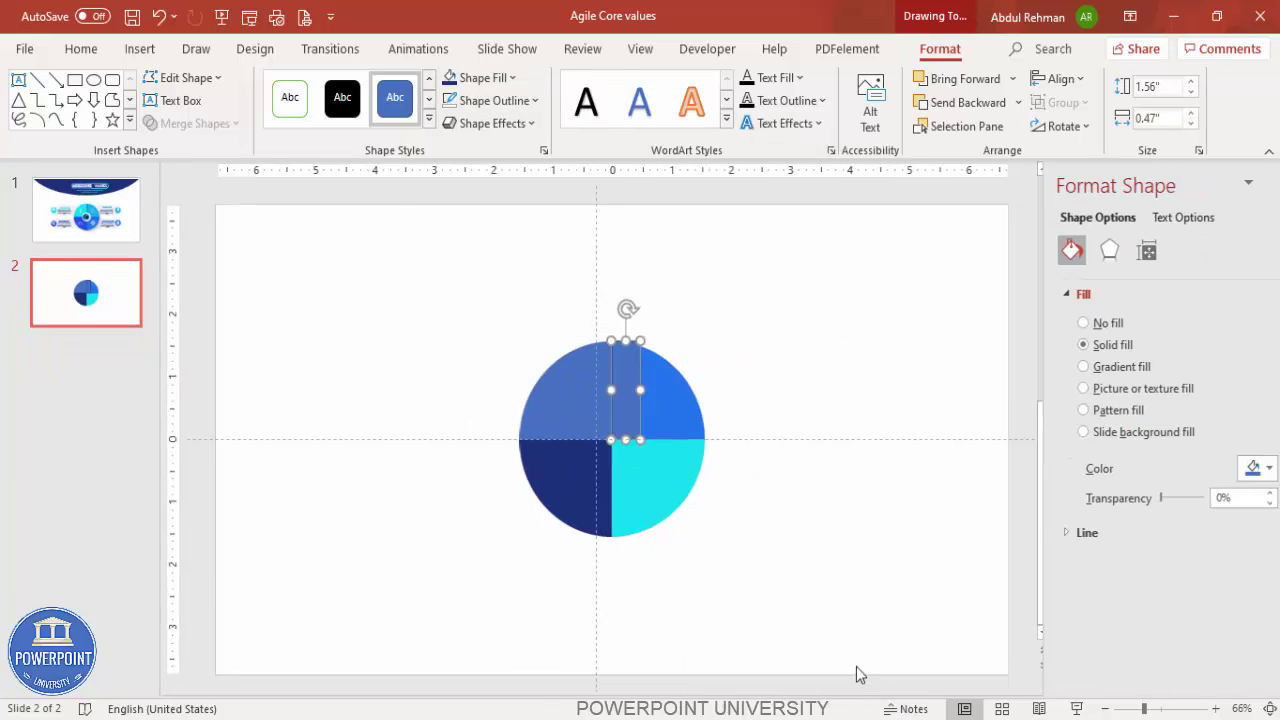
left_click(1080, 373)
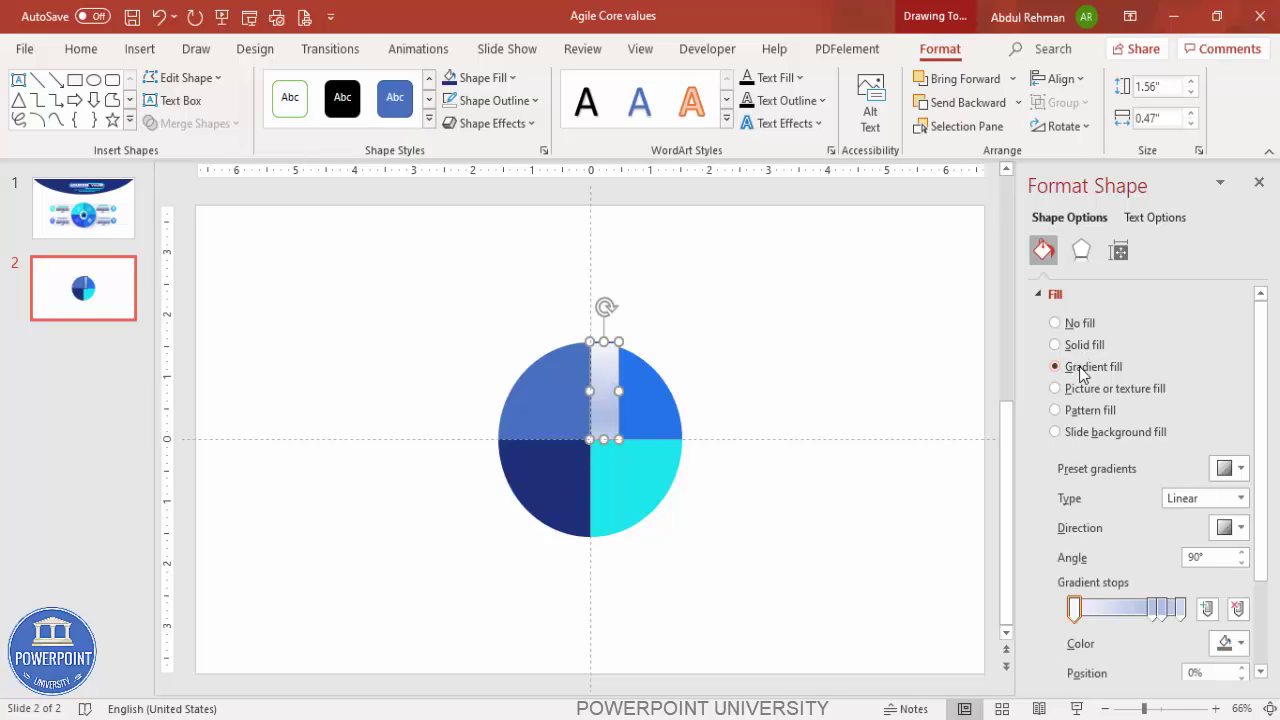
left_click(1163, 608)
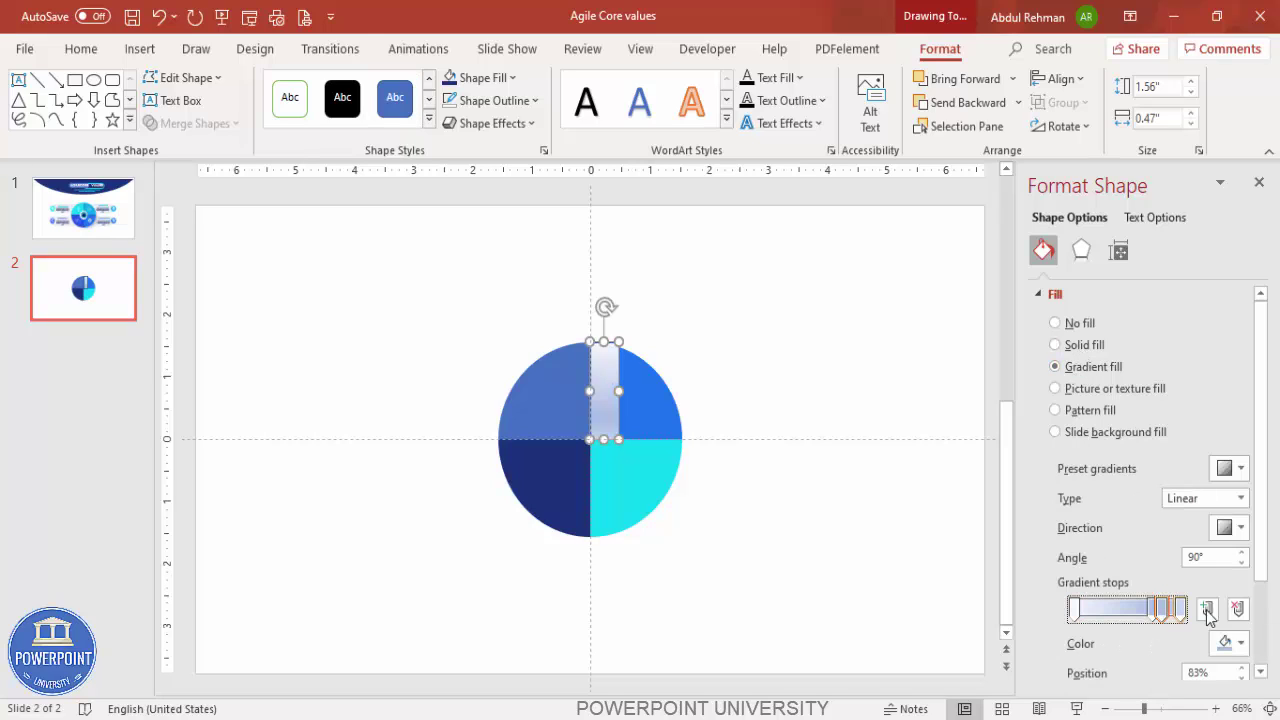
left_click(1237, 609)
left_click(1237, 609)
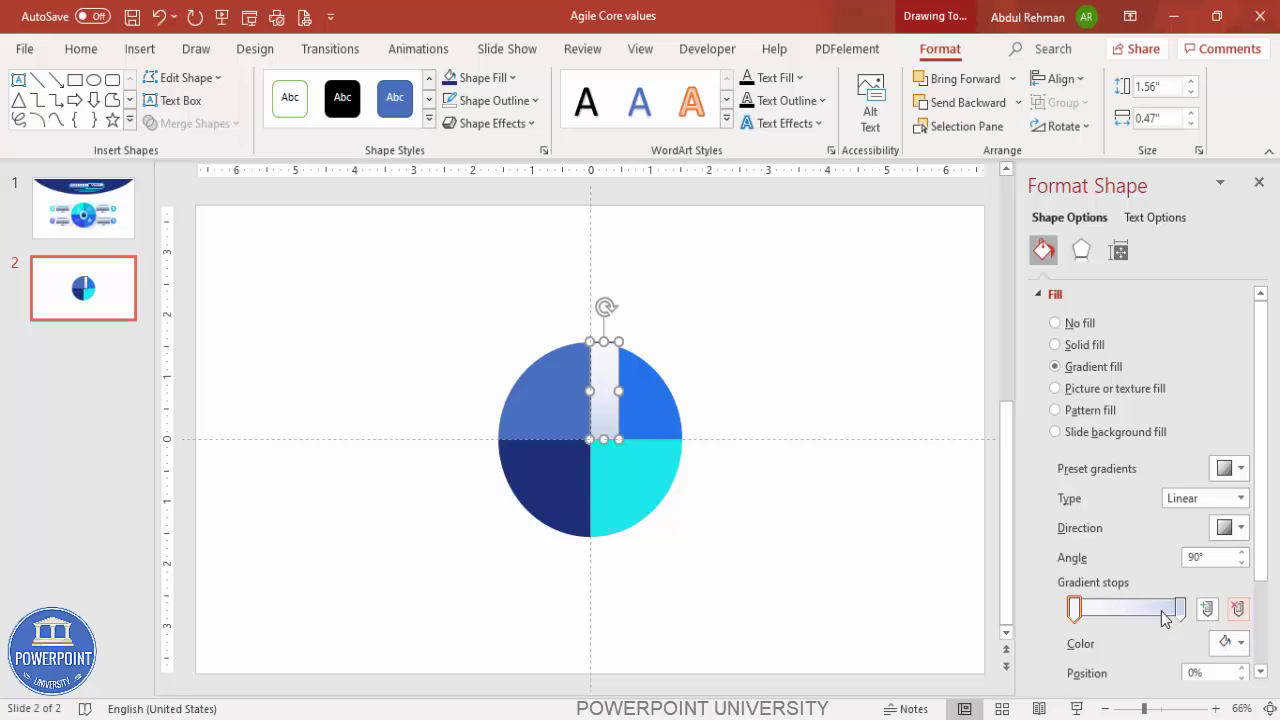
left_click(1228, 643)
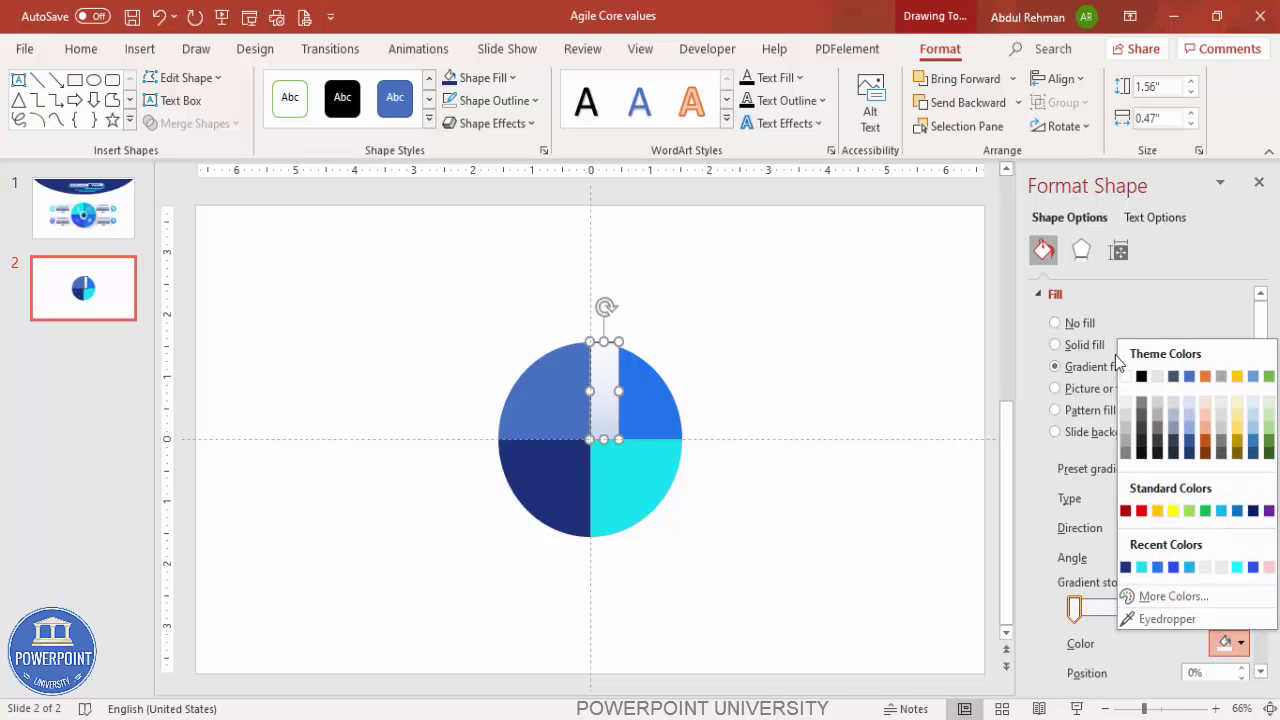
left_click(1141, 377)
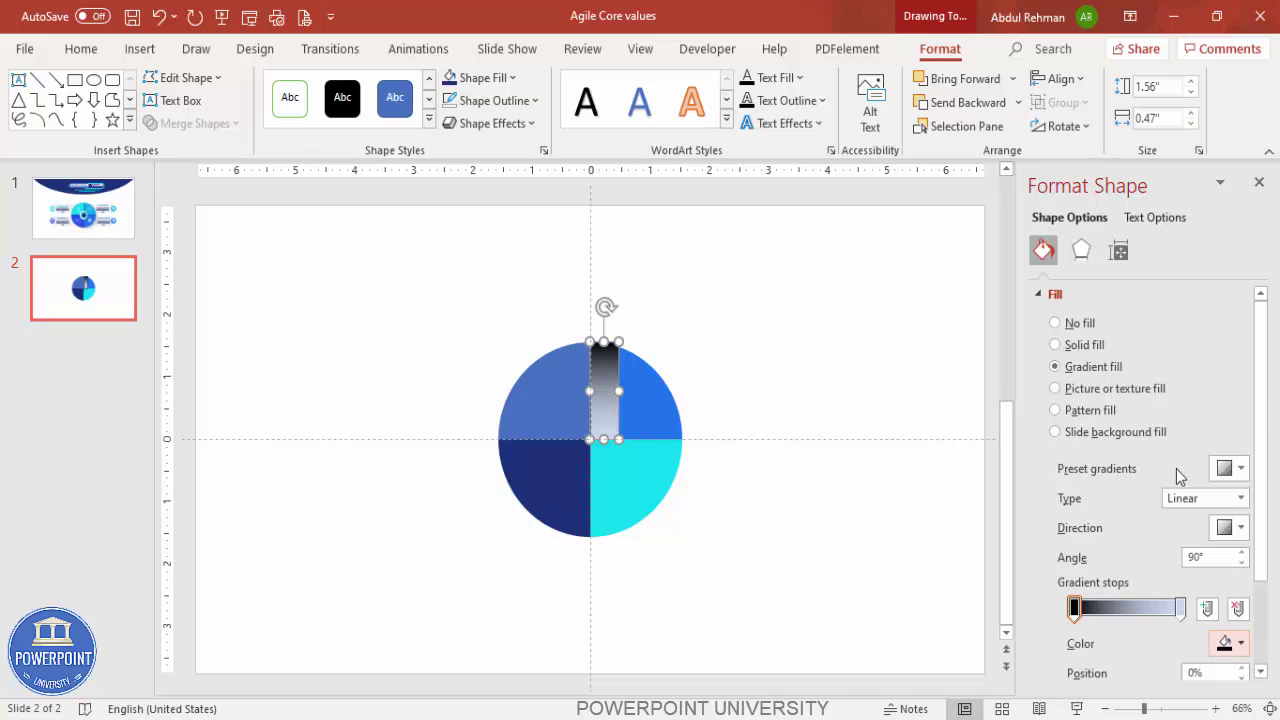
left_click(1214, 538)
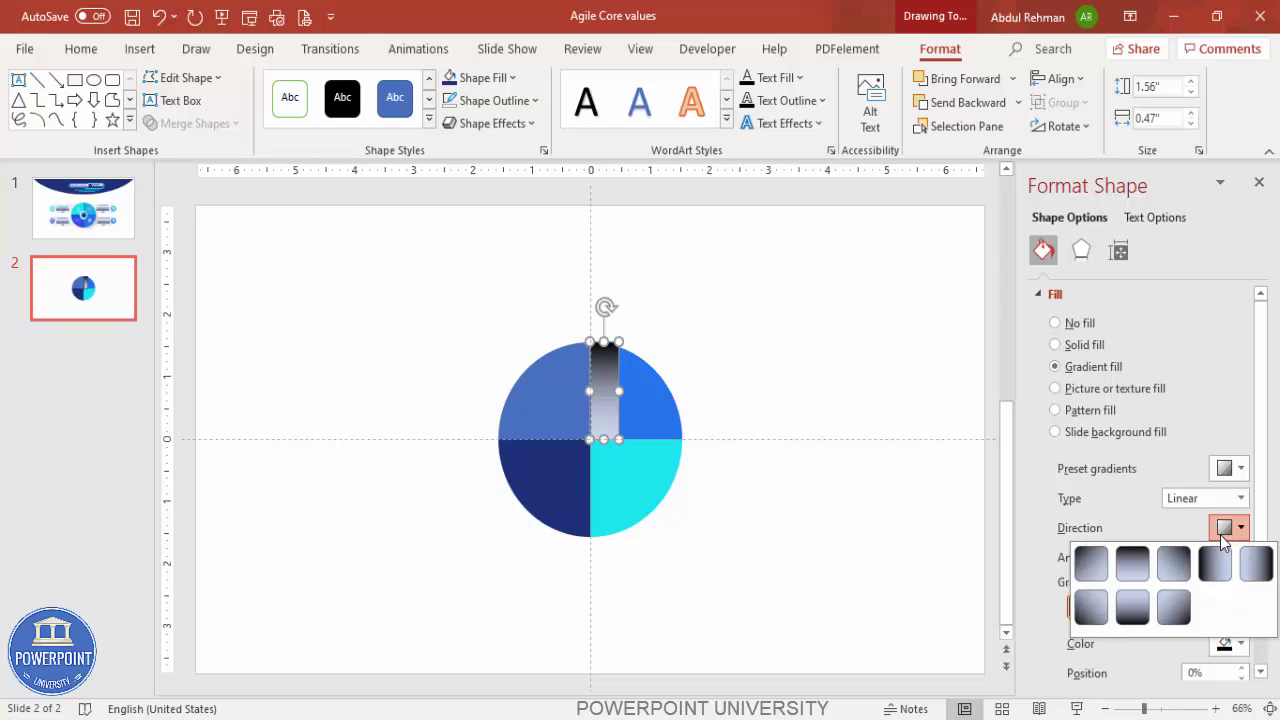
left_click(1220, 571)
- Set the end gradient stop to the upper-right quarter's blue using the eyedropper
left_click(1180, 608)
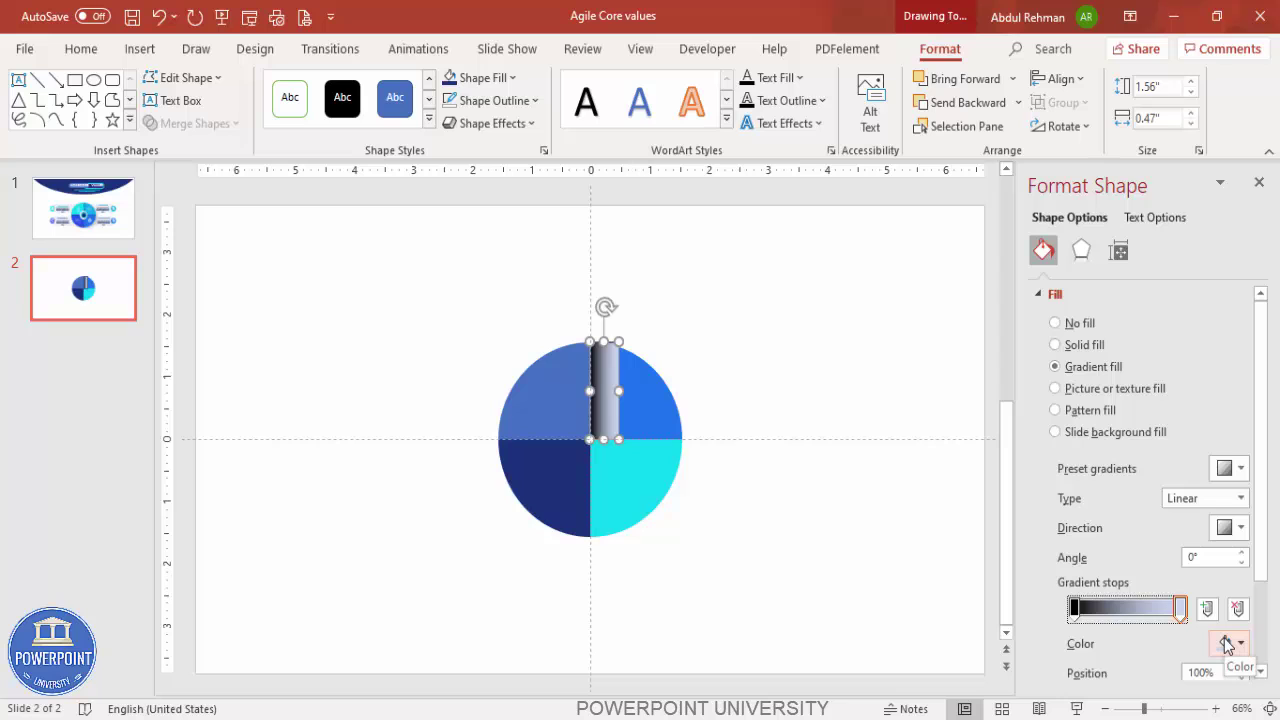
left_click(1227, 645)
left_click(1160, 598)
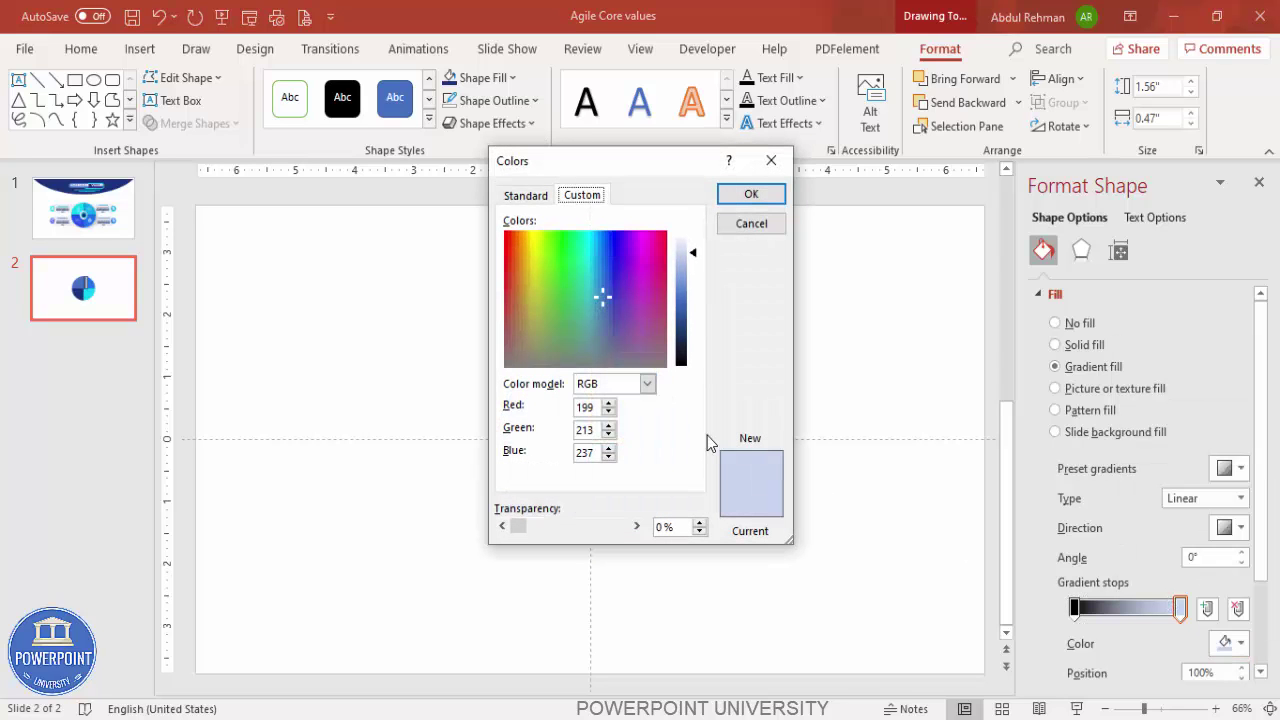
left_click(745, 224)
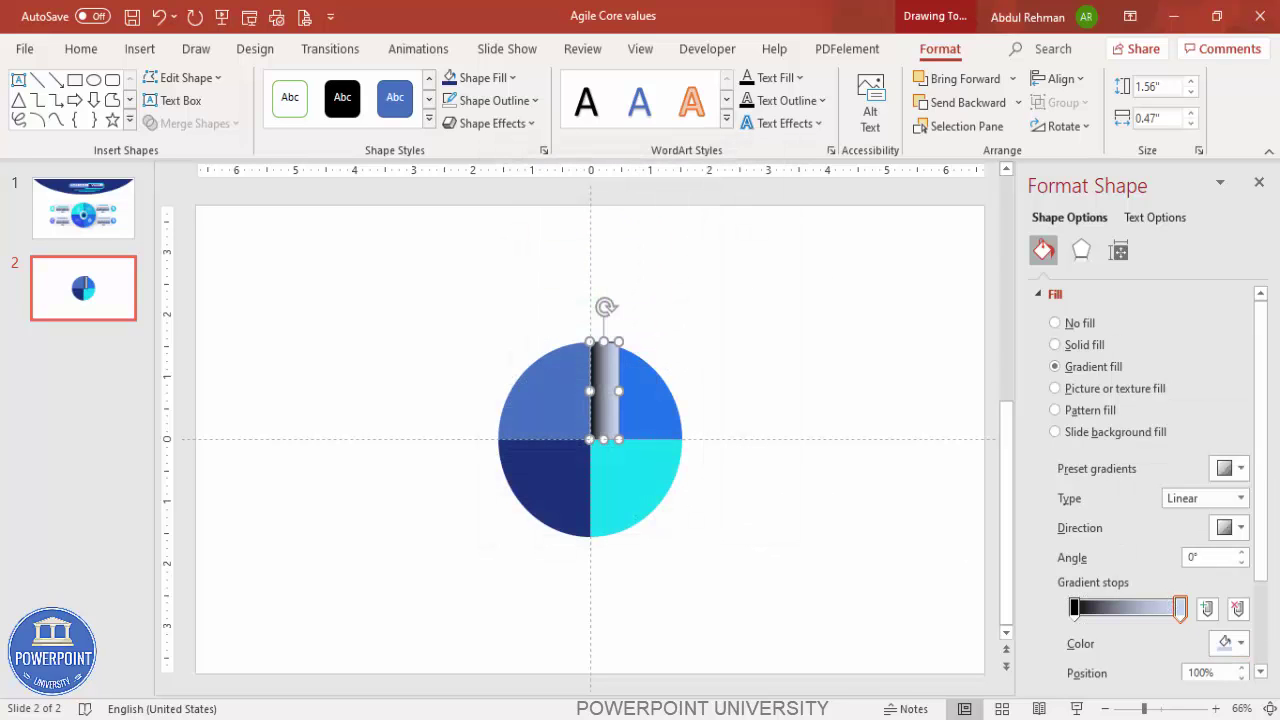
left_click(1232, 648)
left_click(1166, 619)
left_click(645, 390)
left_click_drag(1266, 540, 1274, 622)
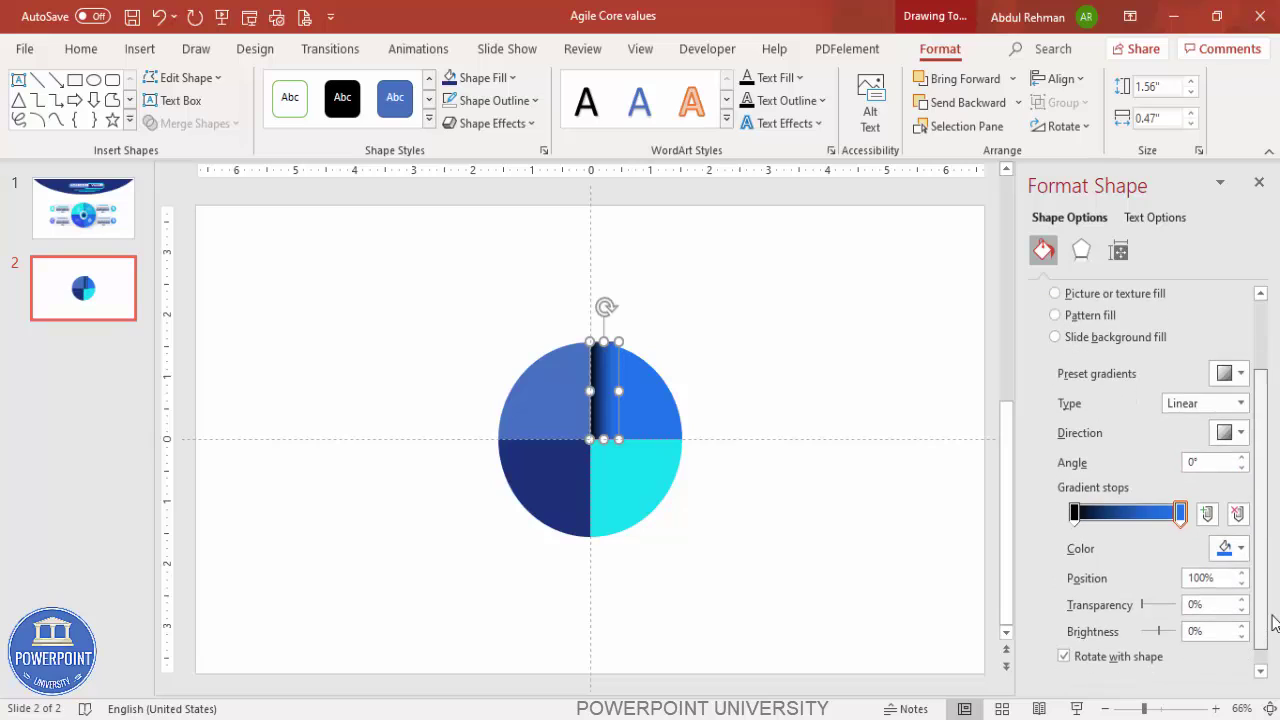
- Make the blue end stop 100% transparent and the black stop about 50% transparent
left_click(1176, 518)
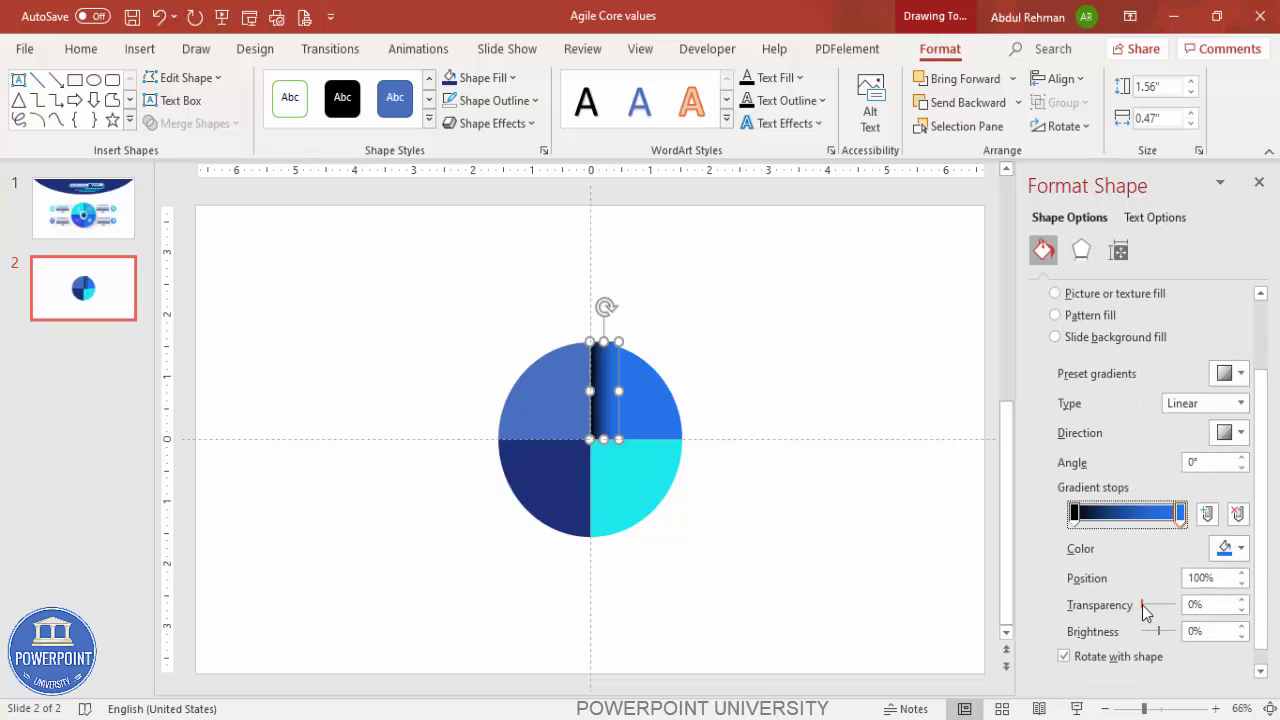
left_click_drag(1144, 606, 1180, 606)
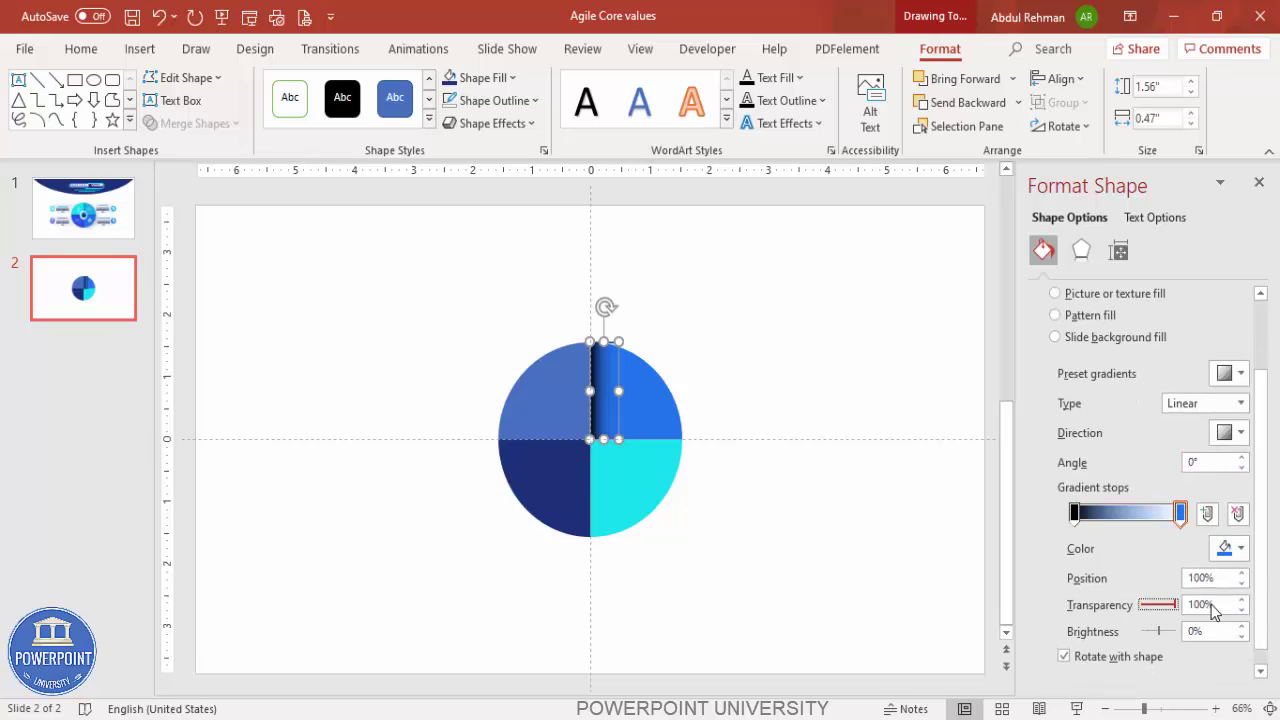
left_click(1076, 514)
left_click_drag(1143, 608, 1162, 608)
left_click(877, 411)
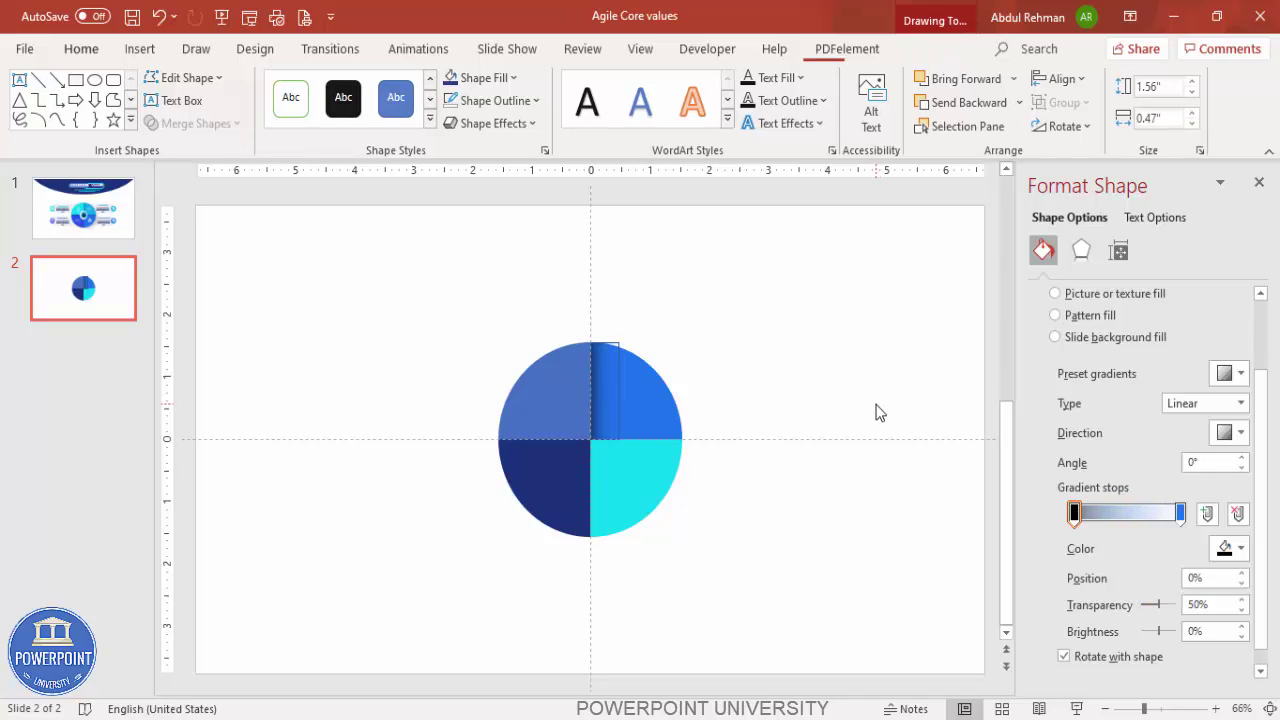
left_click(607, 380)
- Remove the shadow strip's outline
left_click(517, 104)
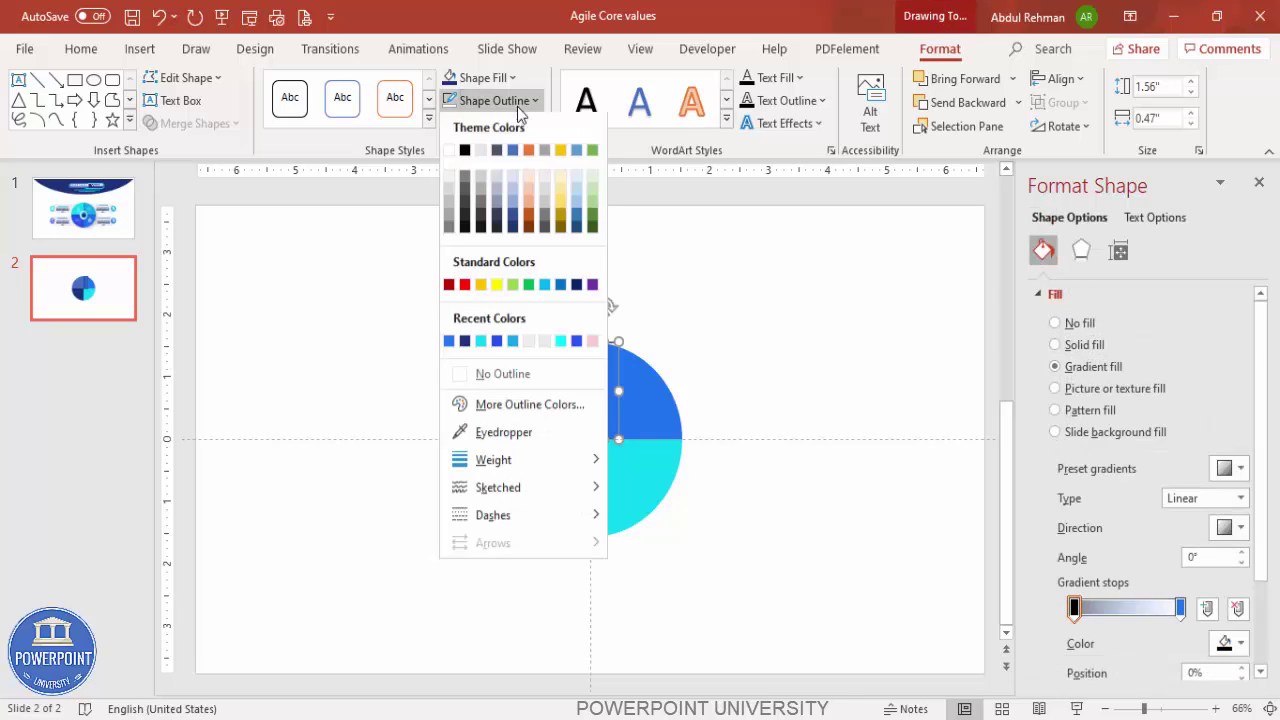
left_click(529, 365)
left_click(729, 355)
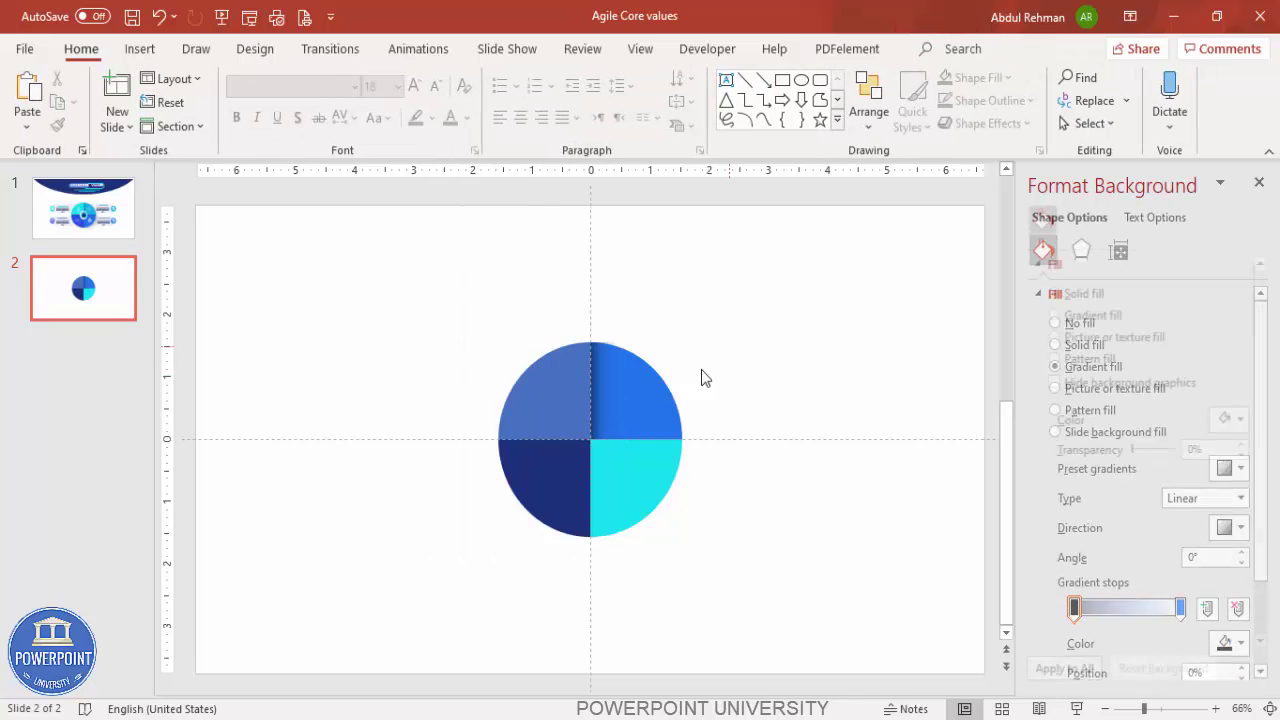
- Copy the strip onto the horizontal centre line with a 100%-transparent cyan end stop
left_click(599, 378)
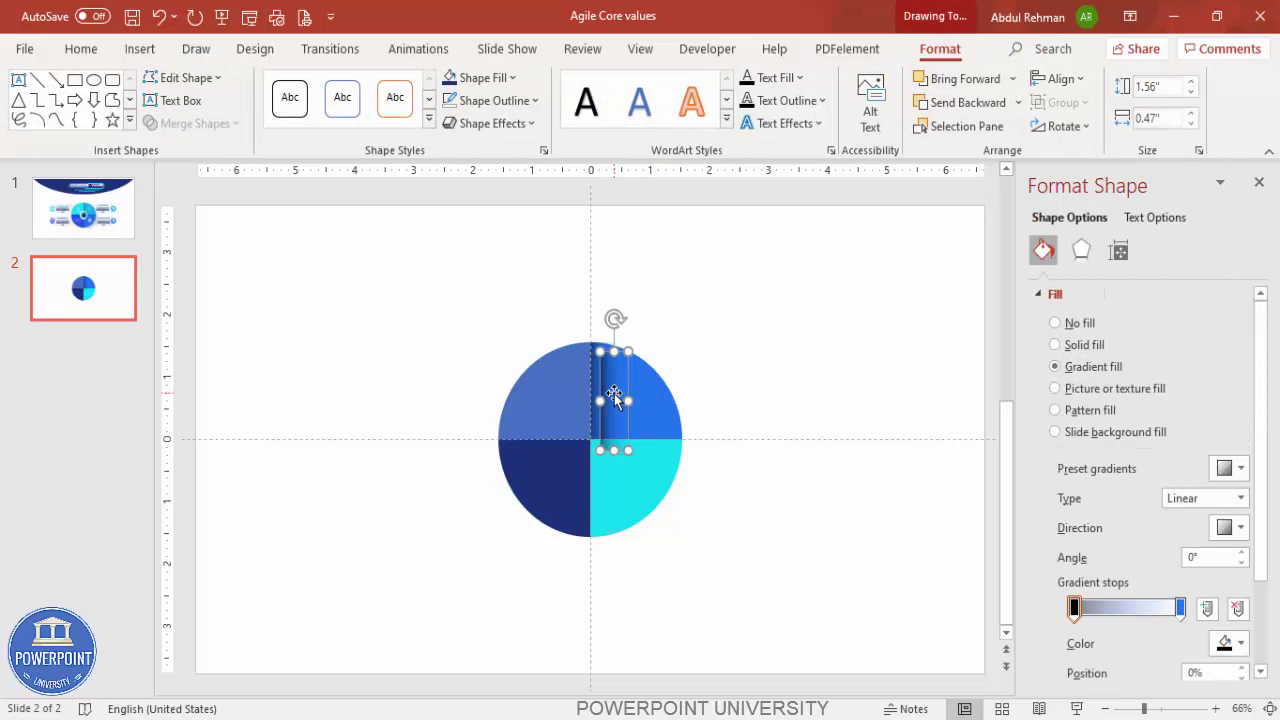
left_click_drag(600, 381, 634, 463)
left_click_drag(636, 392, 731, 472)
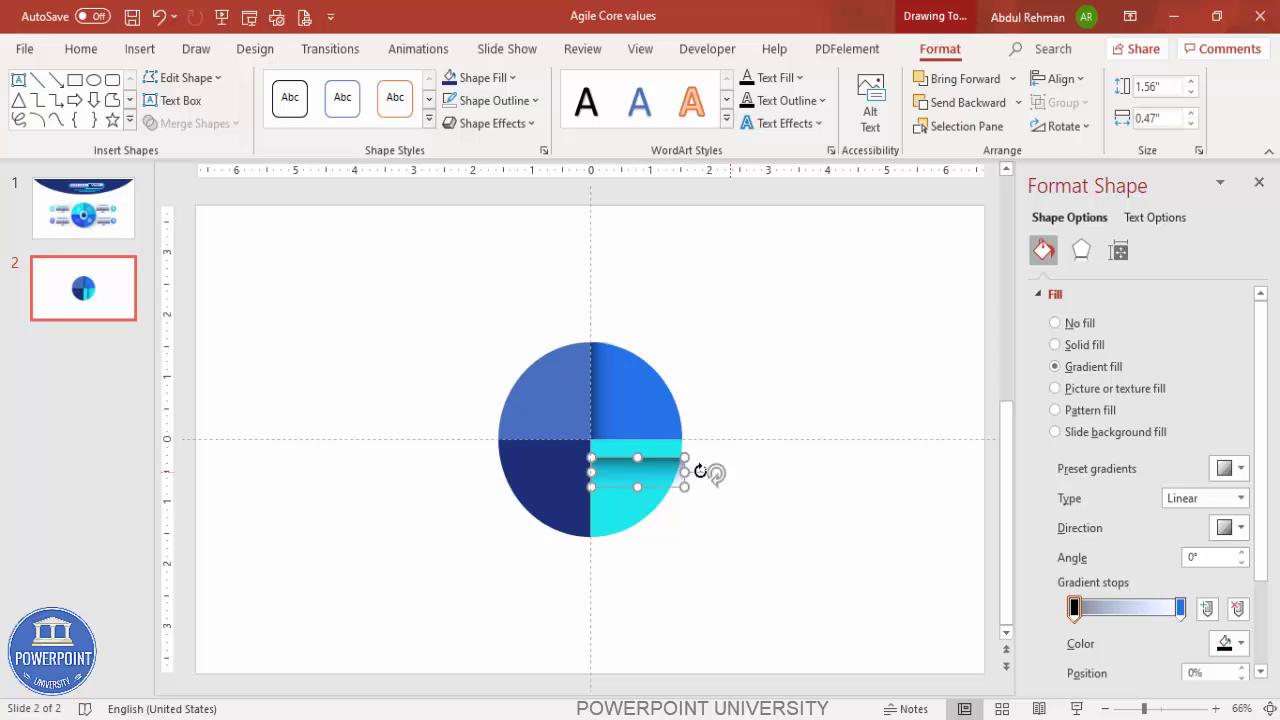
left_click_drag(637, 457, 643, 451)
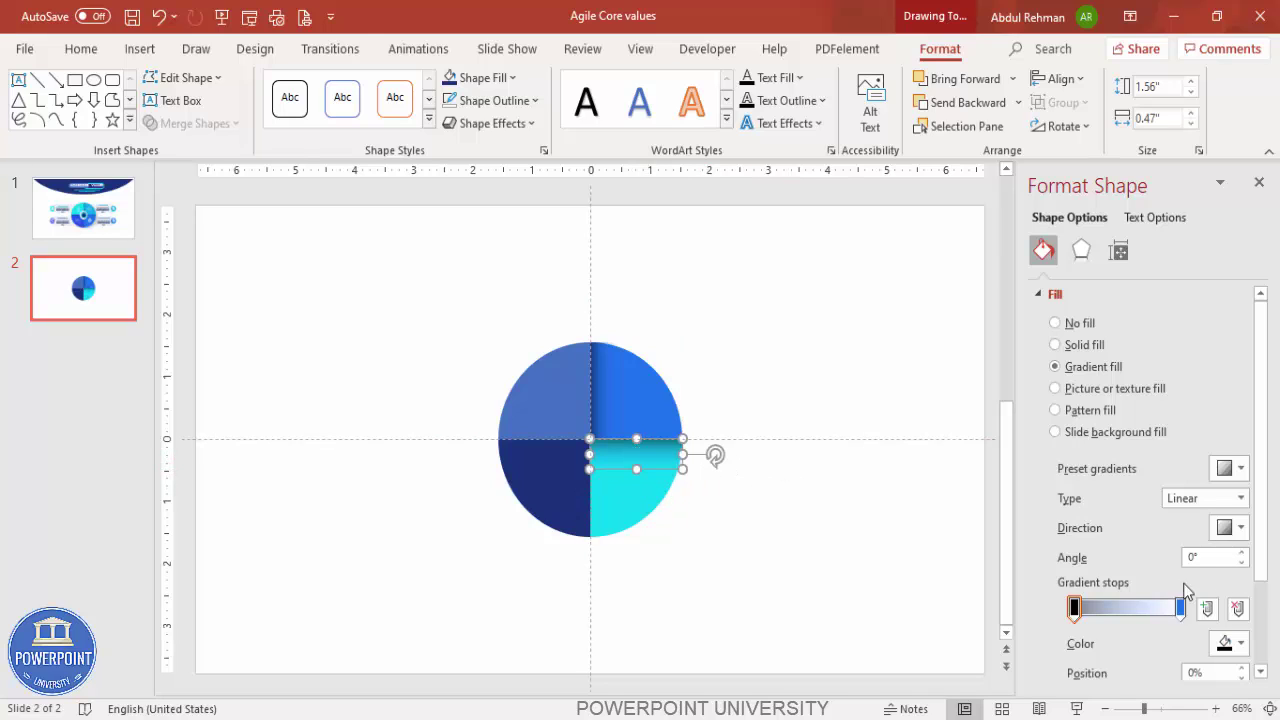
left_click(1180, 608)
left_click(1240, 643)
left_click(1232, 643)
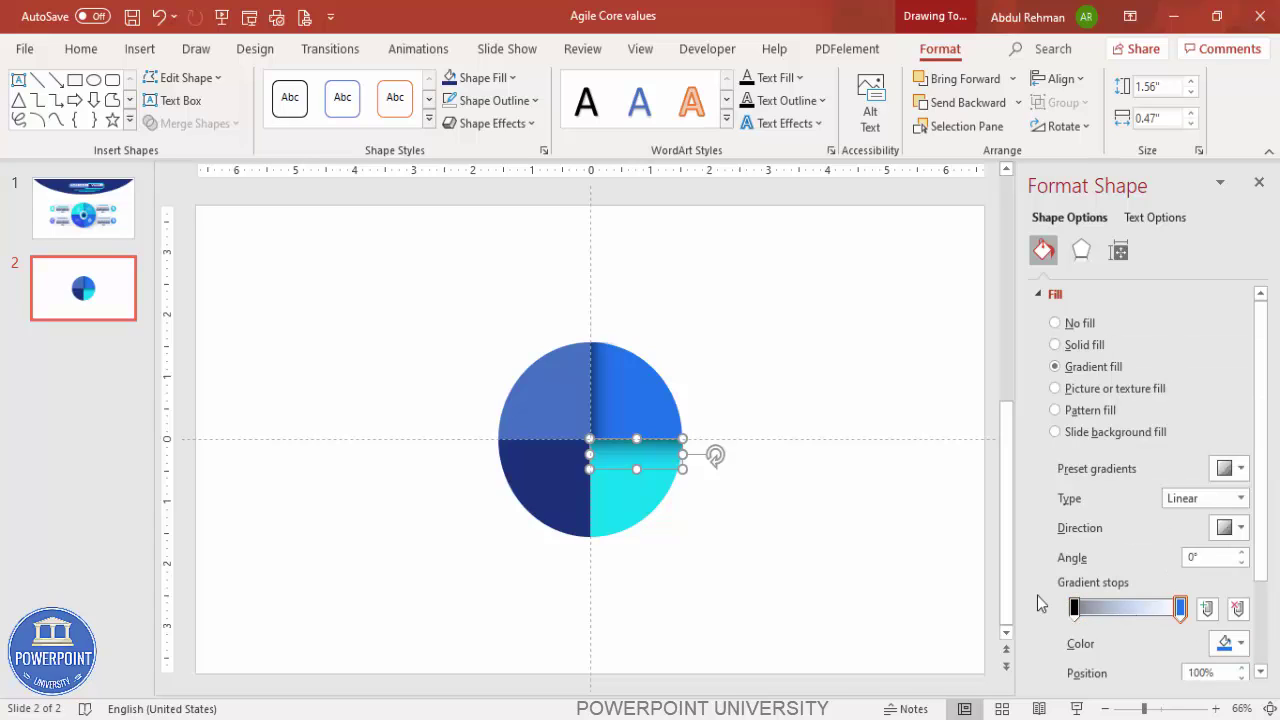
left_click(655, 474)
scroll(1155, 540, "down", 3)
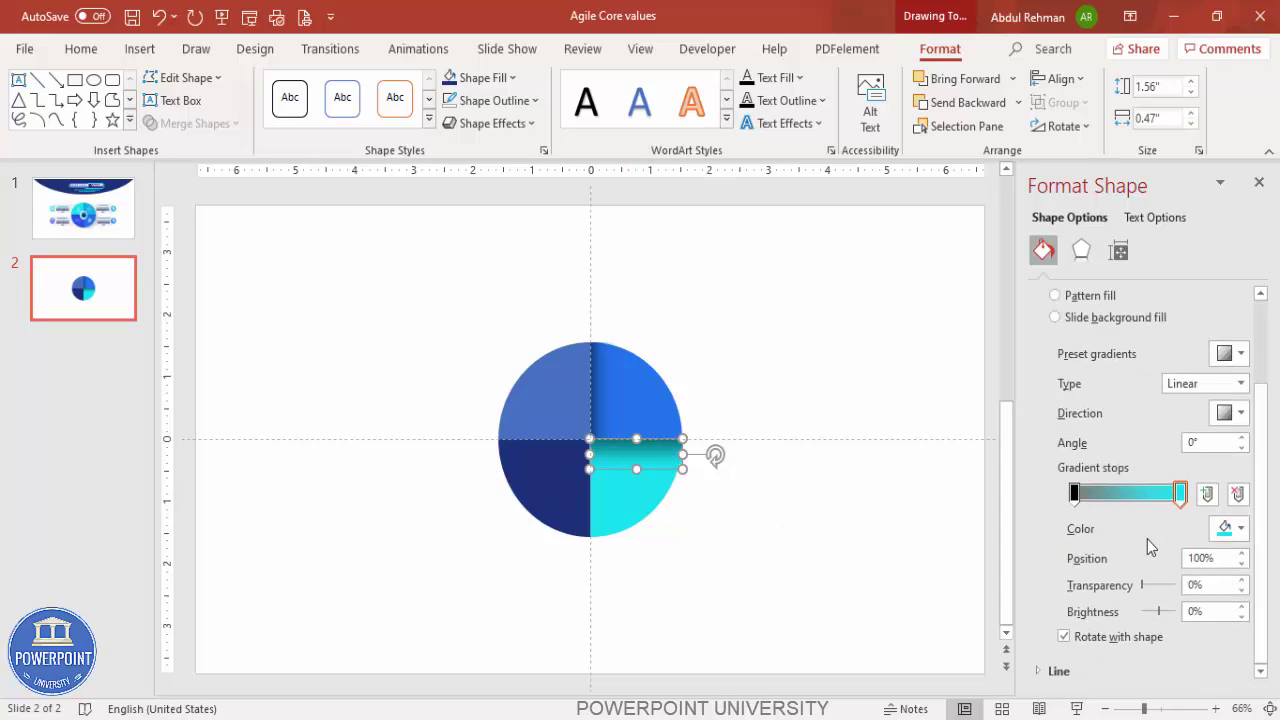
left_click_drag(1140, 588, 1180, 588)
left_click(745, 527)
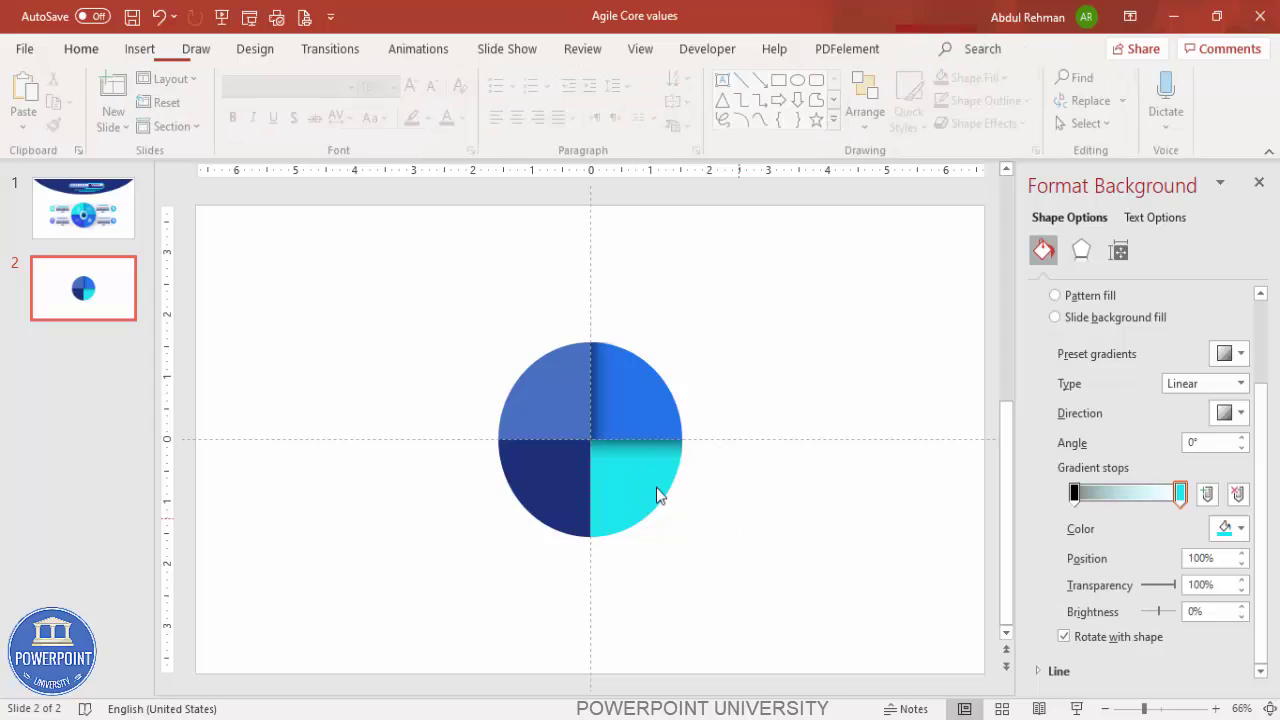
- Place a strip along the lower dividing line with a 100%-transparent navy end stop
left_click(613, 446)
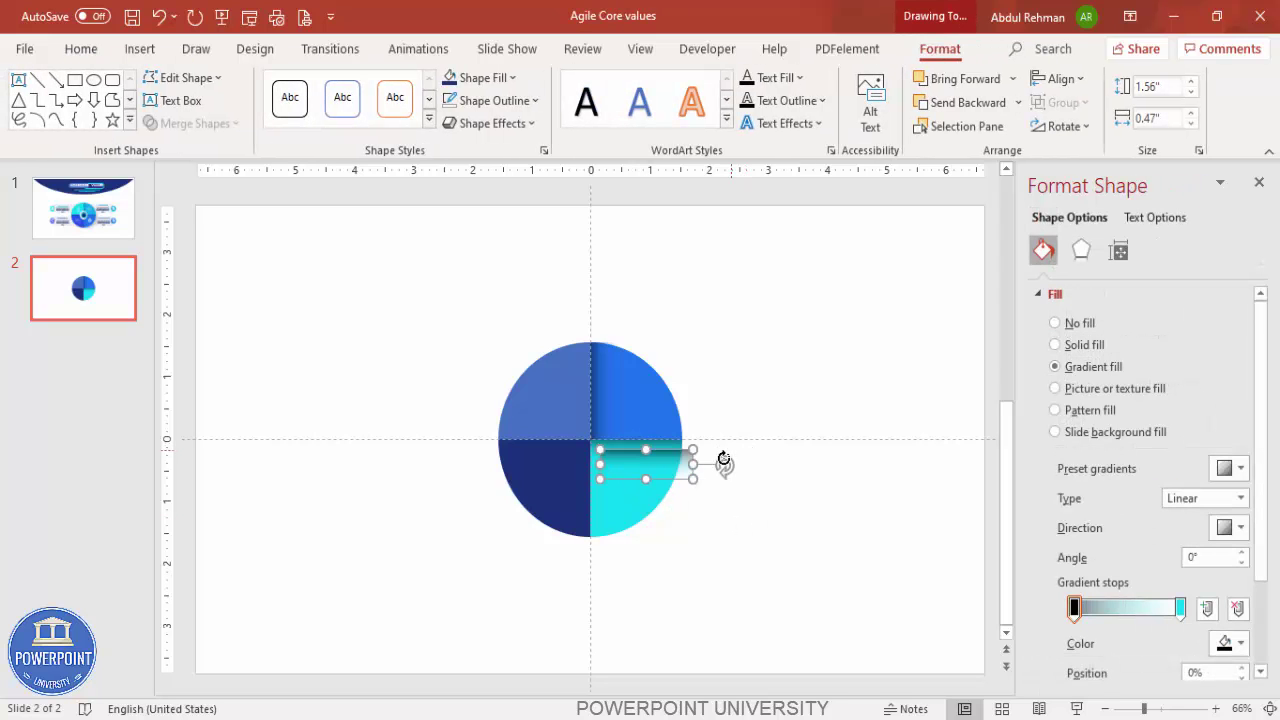
left_click_drag(659, 462, 587, 526)
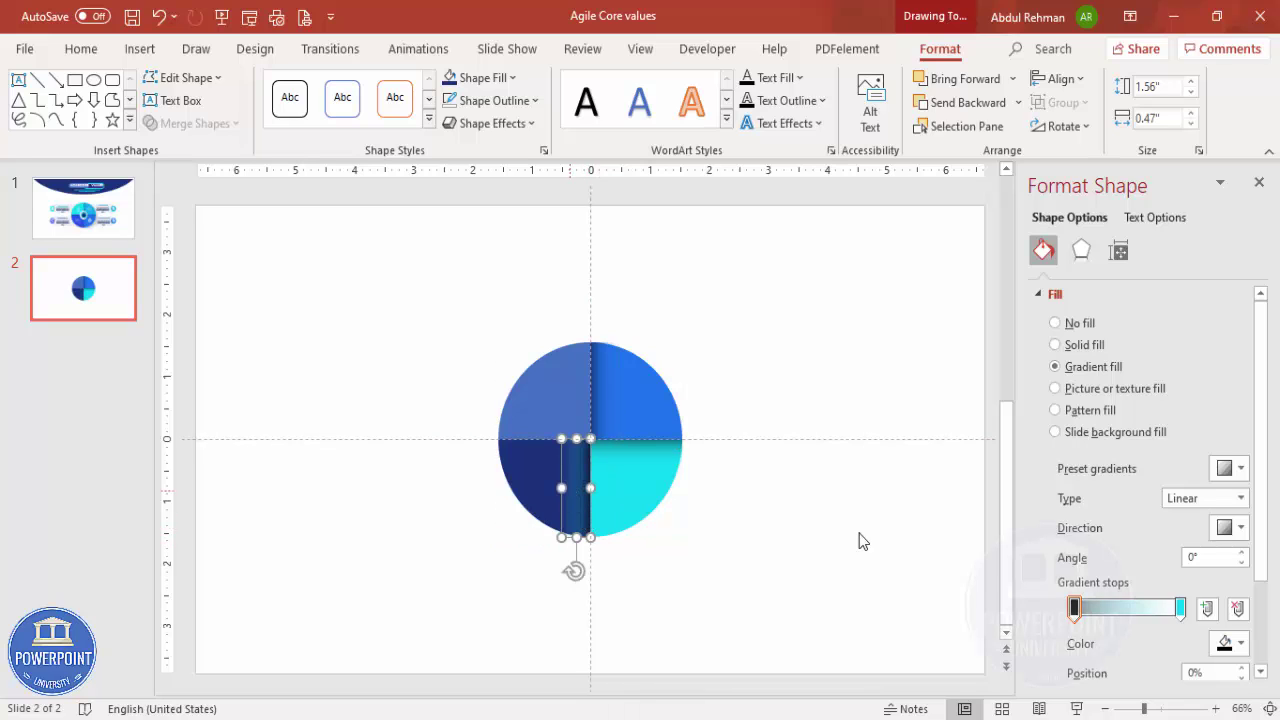
scroll(1218, 550, "down", 2)
left_click(1180, 507)
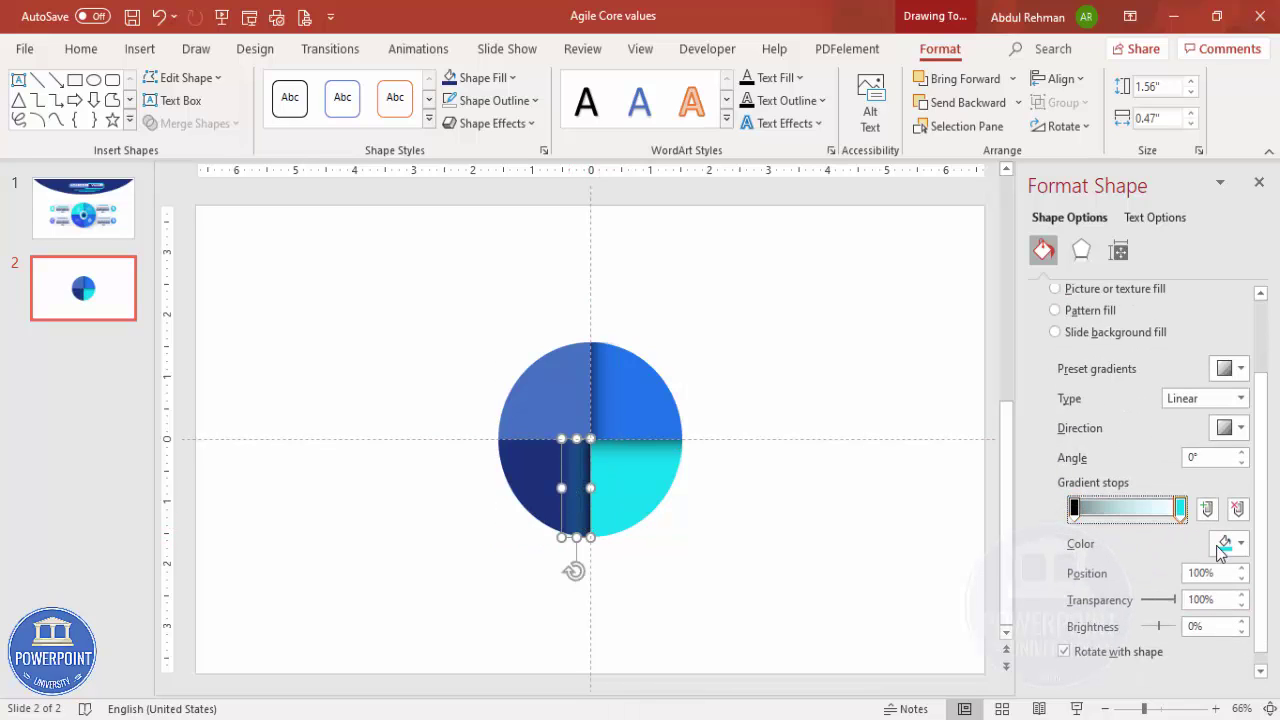
left_click(1218, 550)
left_click(1086, 517)
left_click(597, 487)
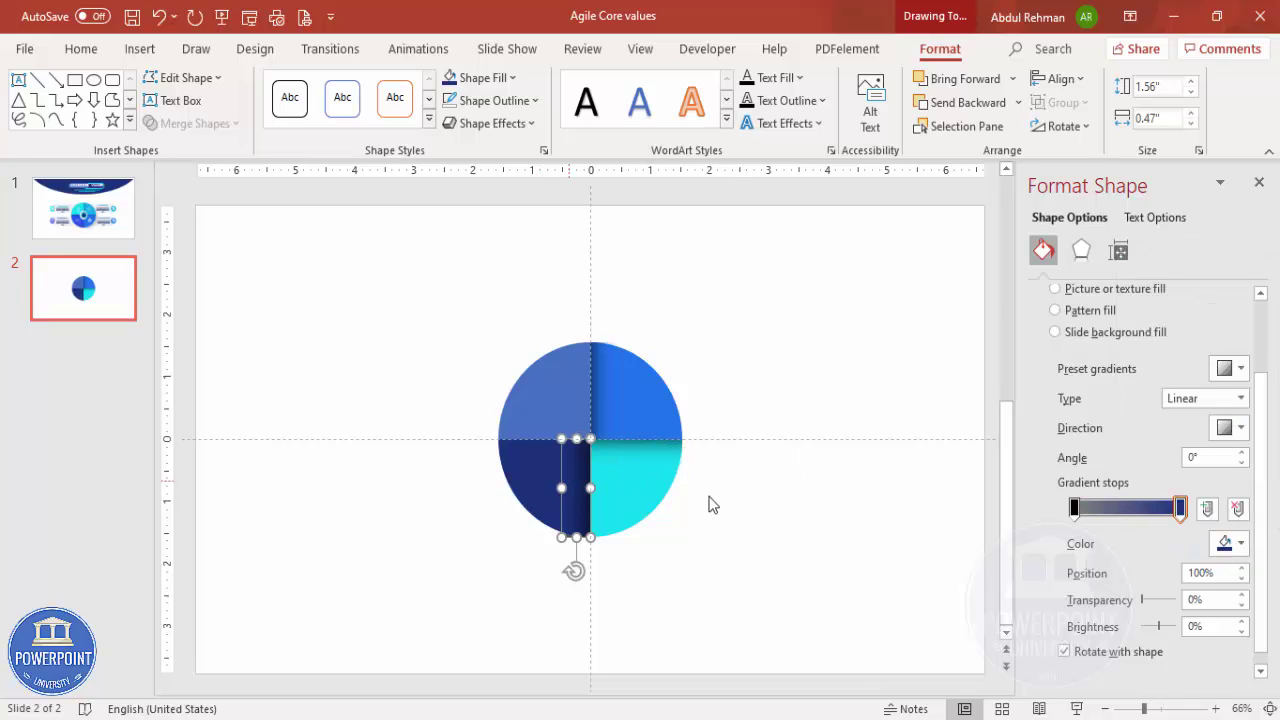
left_click_drag(1140, 605, 1166, 603)
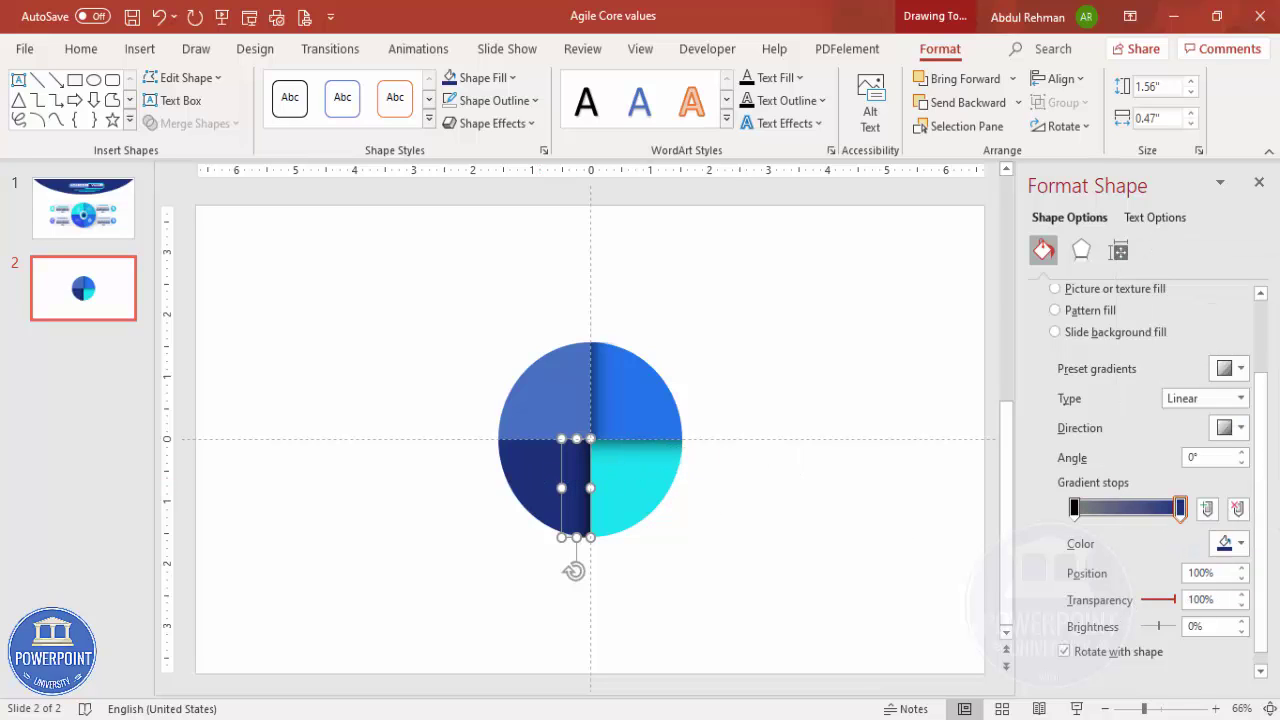
left_click(692, 517)
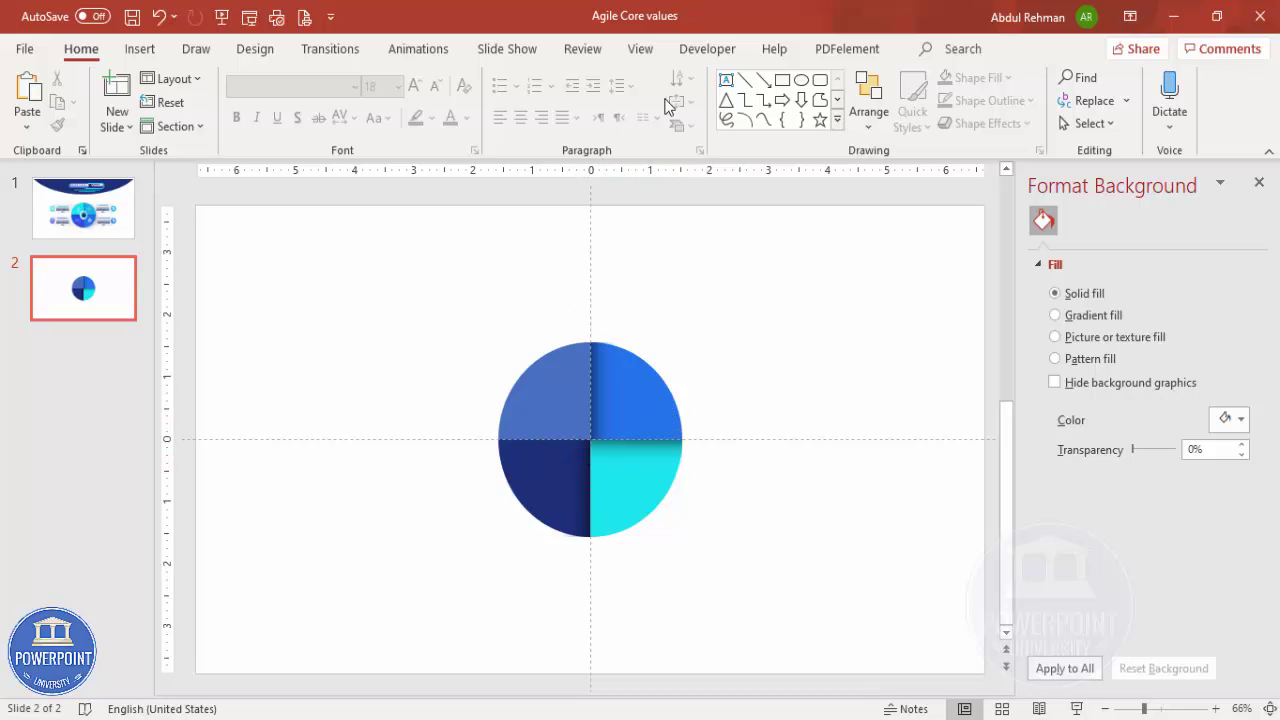
- Draw a tall Top Corners Rounded rectangle left of the circle with a fully rounded top
left_click(653, 53)
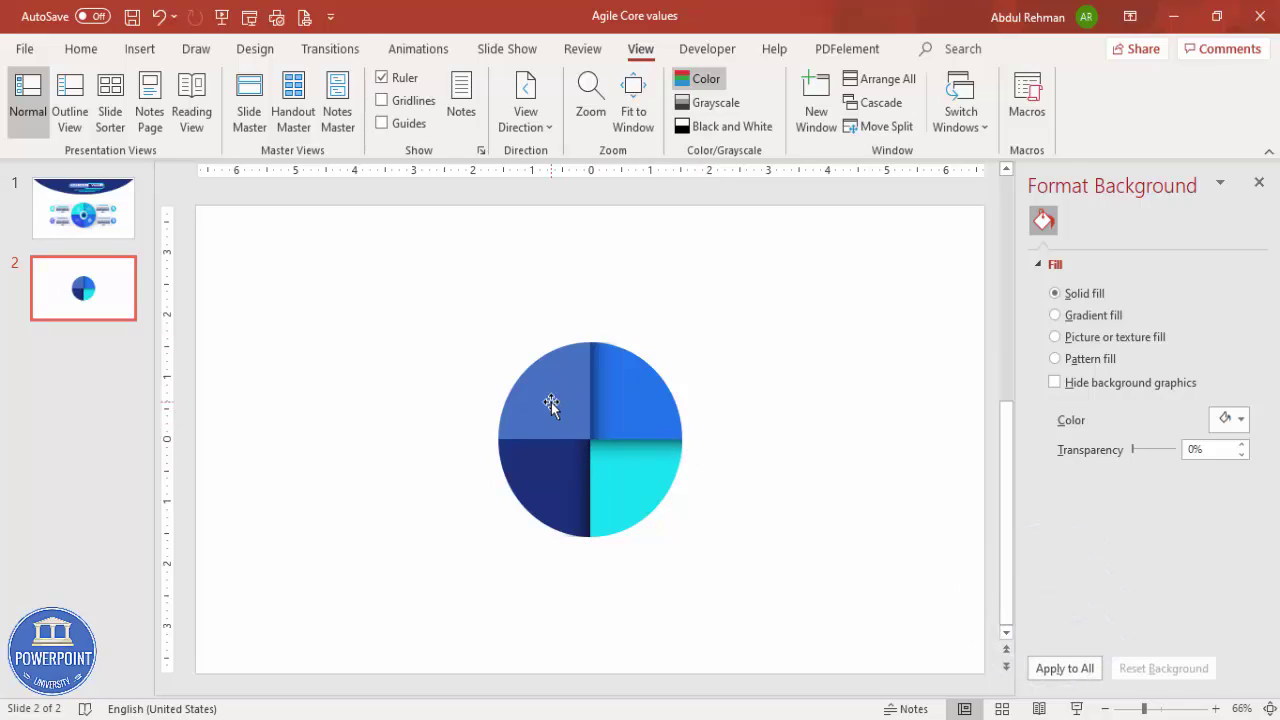
left_click(697, 416)
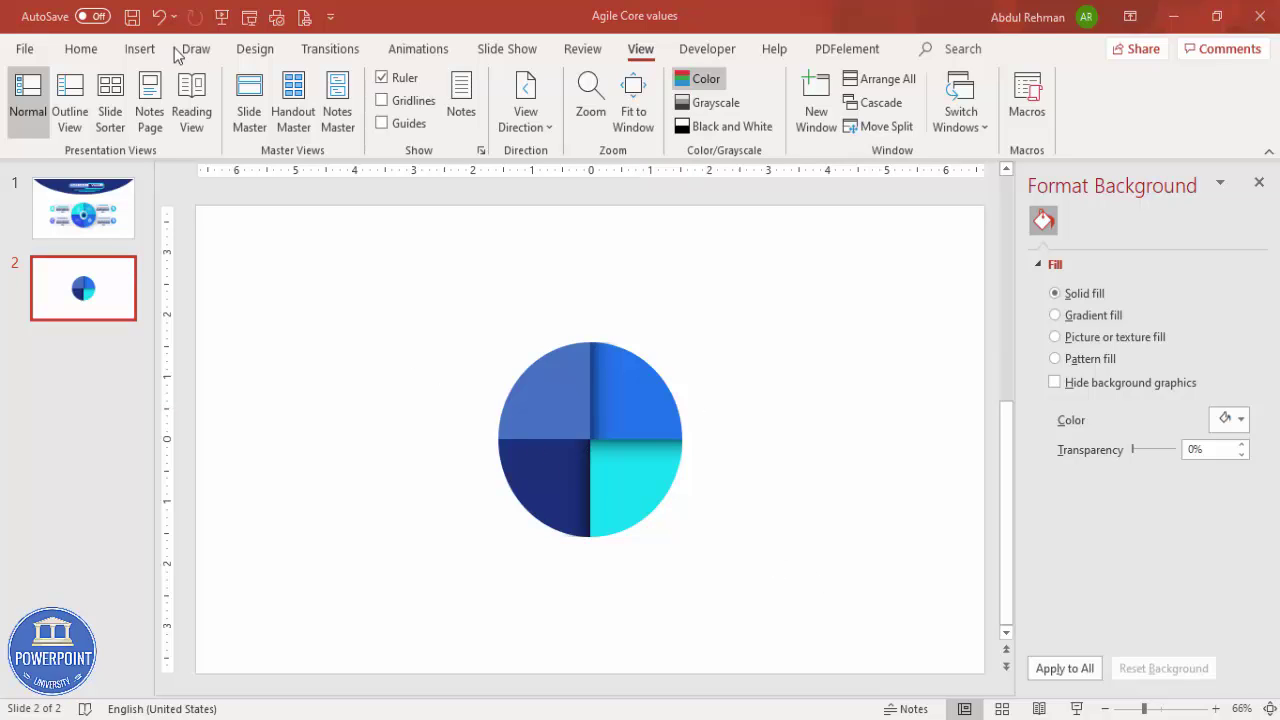
left_click(139, 49)
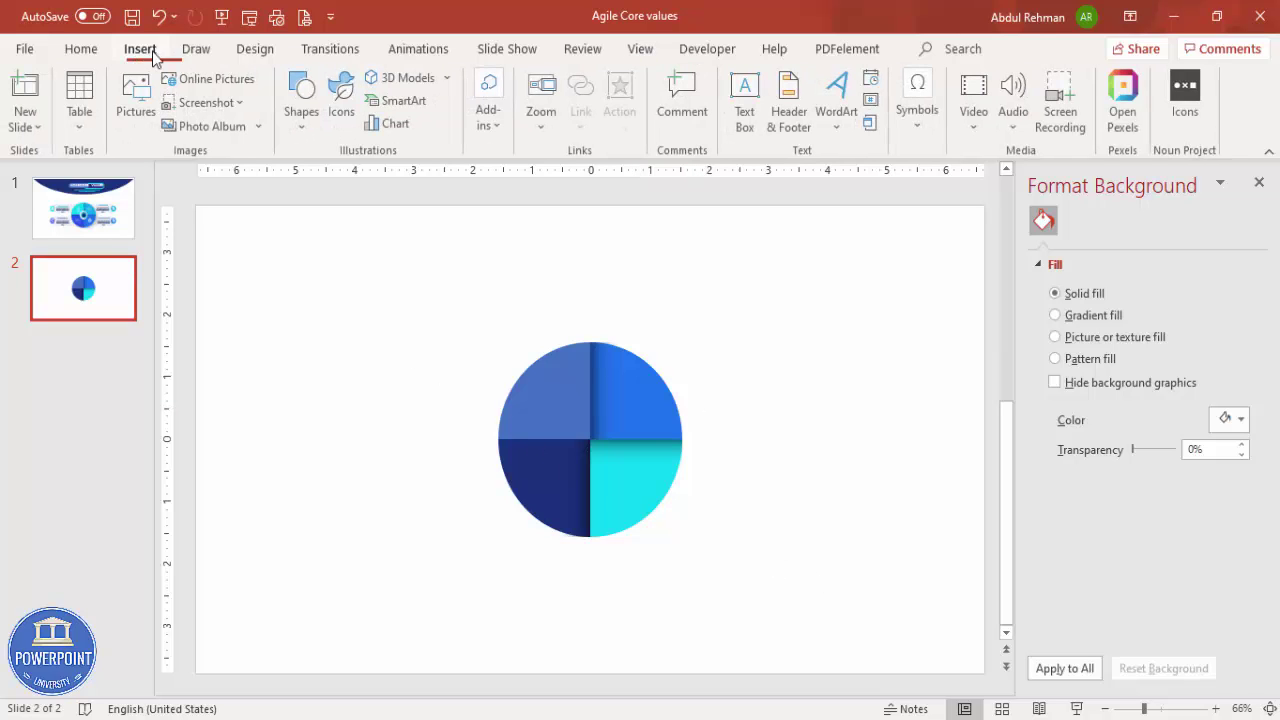
left_click(301, 110)
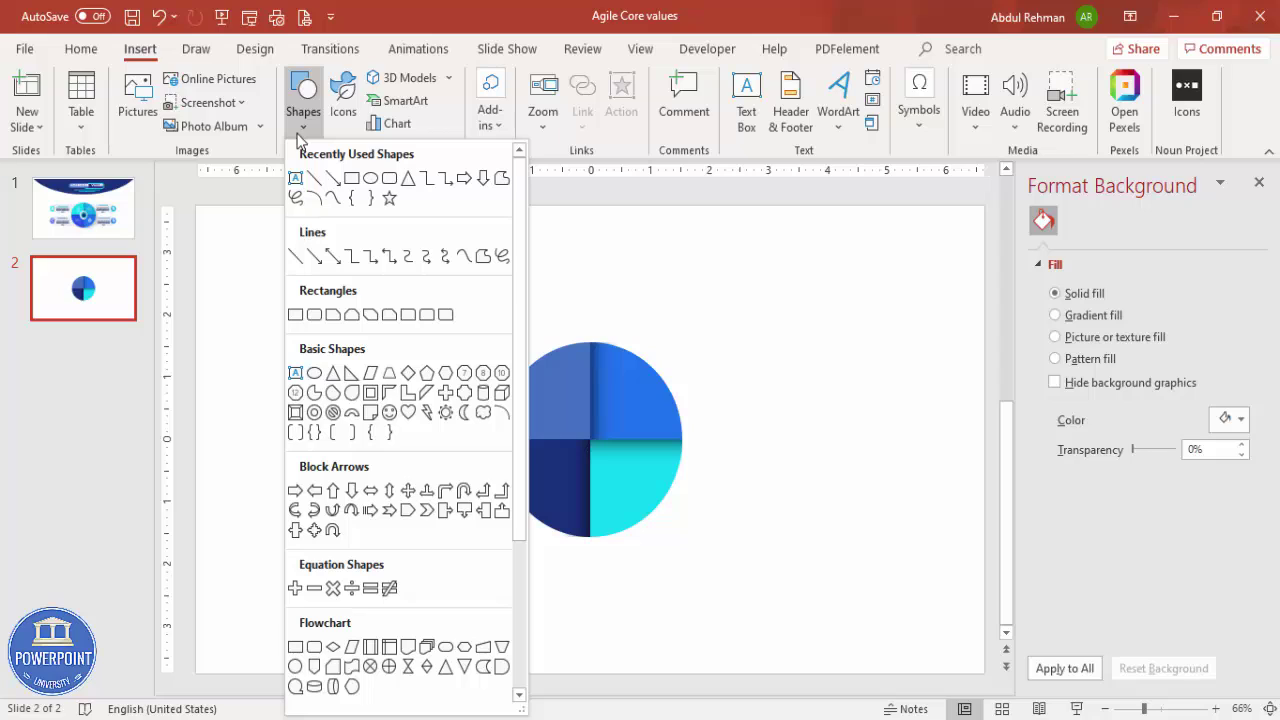
left_click(428, 318)
left_click_drag(354, 300, 470, 537)
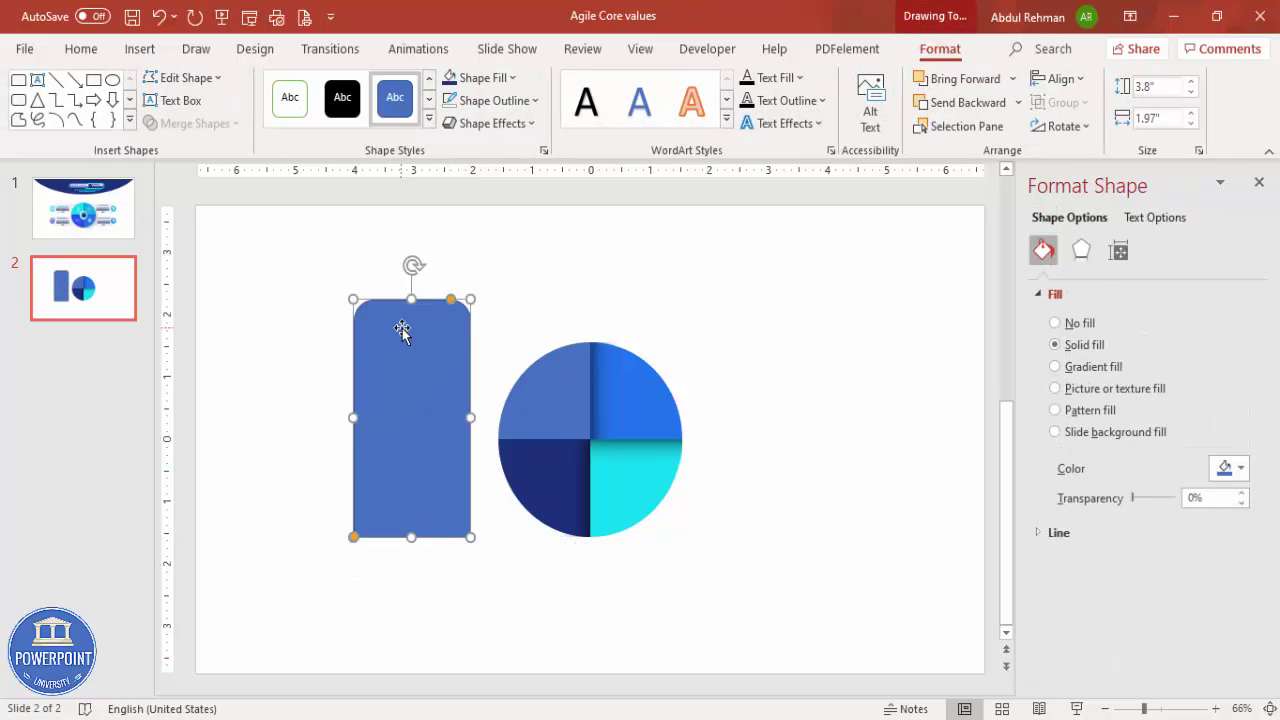
left_click_drag(451, 299, 395, 302)
- Remove the shape's outline and fill it light grey
left_click(490, 100)
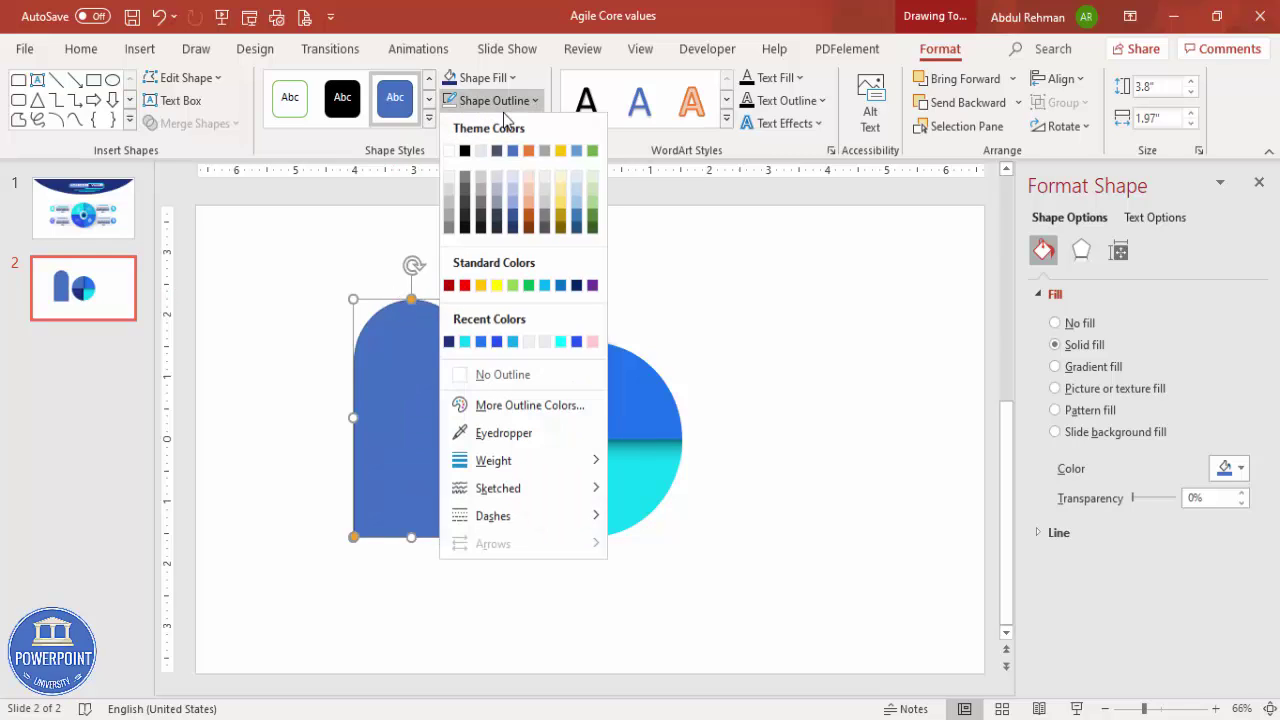
left_click(502, 374)
left_click(480, 78)
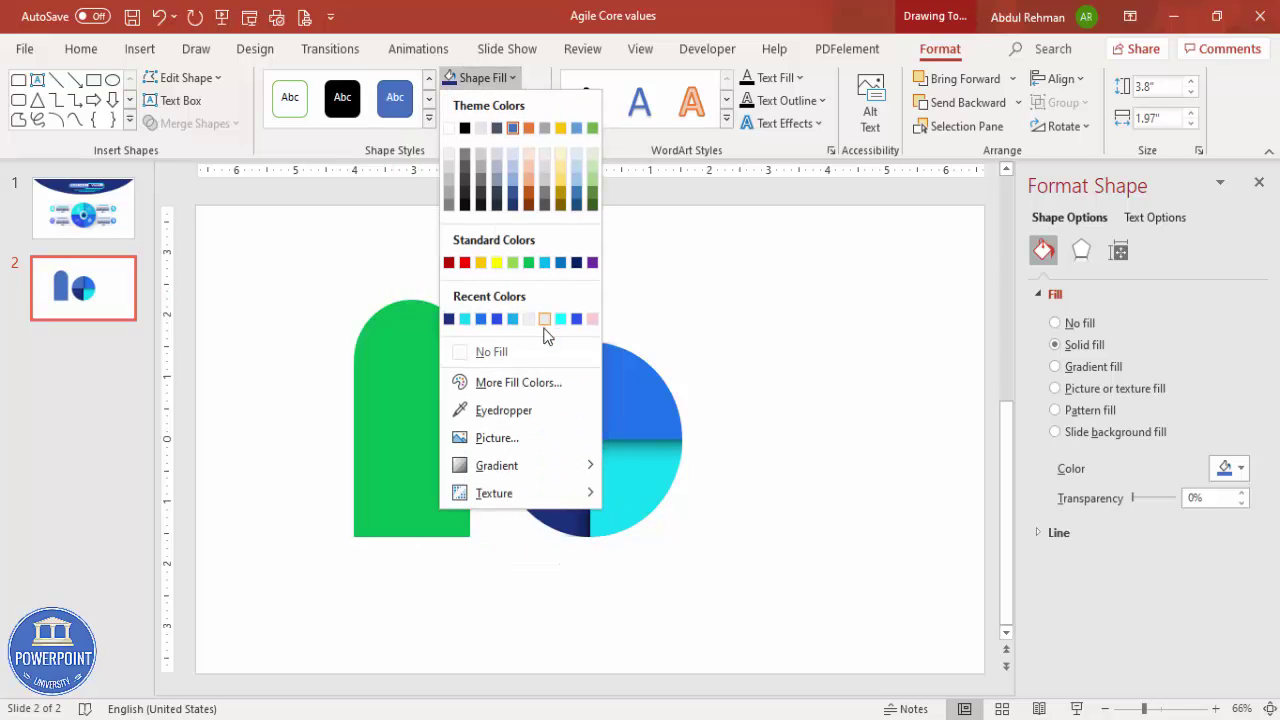
left_click(531, 321)
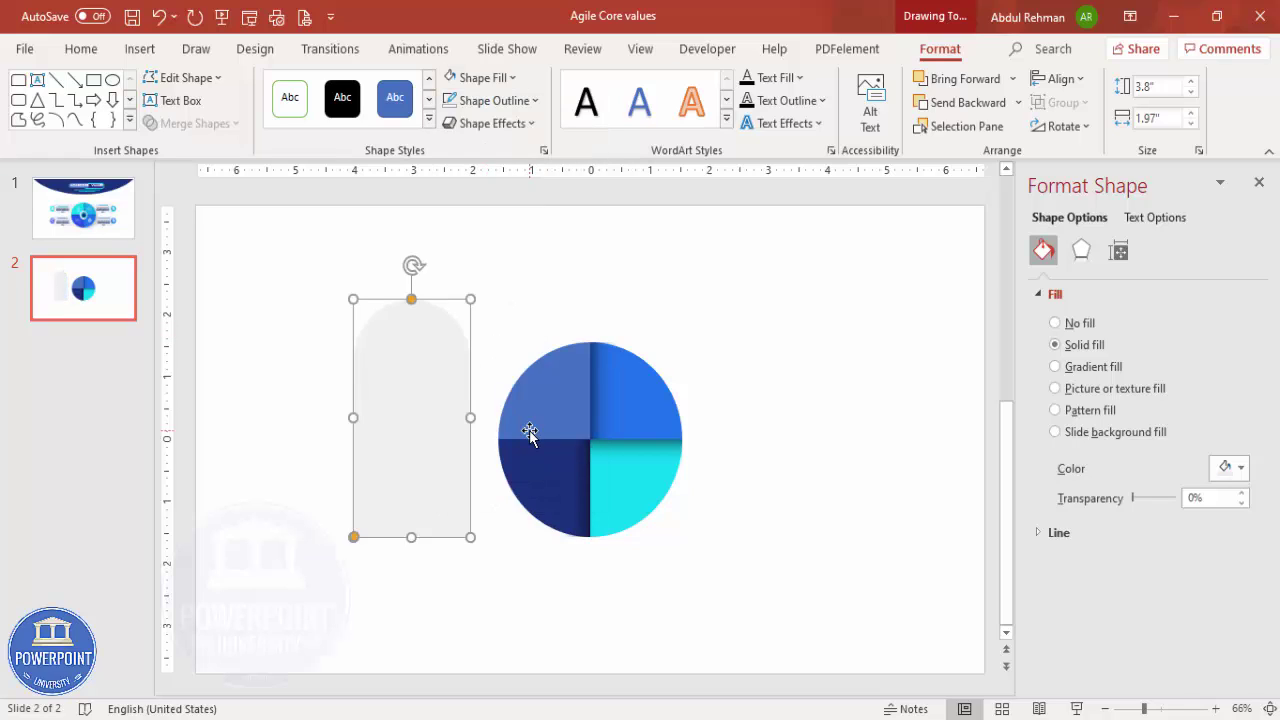
- Rotate the shape horizontal and fit it as a 4.41 × 1.42-inch bar beside the circle's upper half
key("alt+Left")
key("alt+Left")
key("alt+Left")
key("alt+Left")
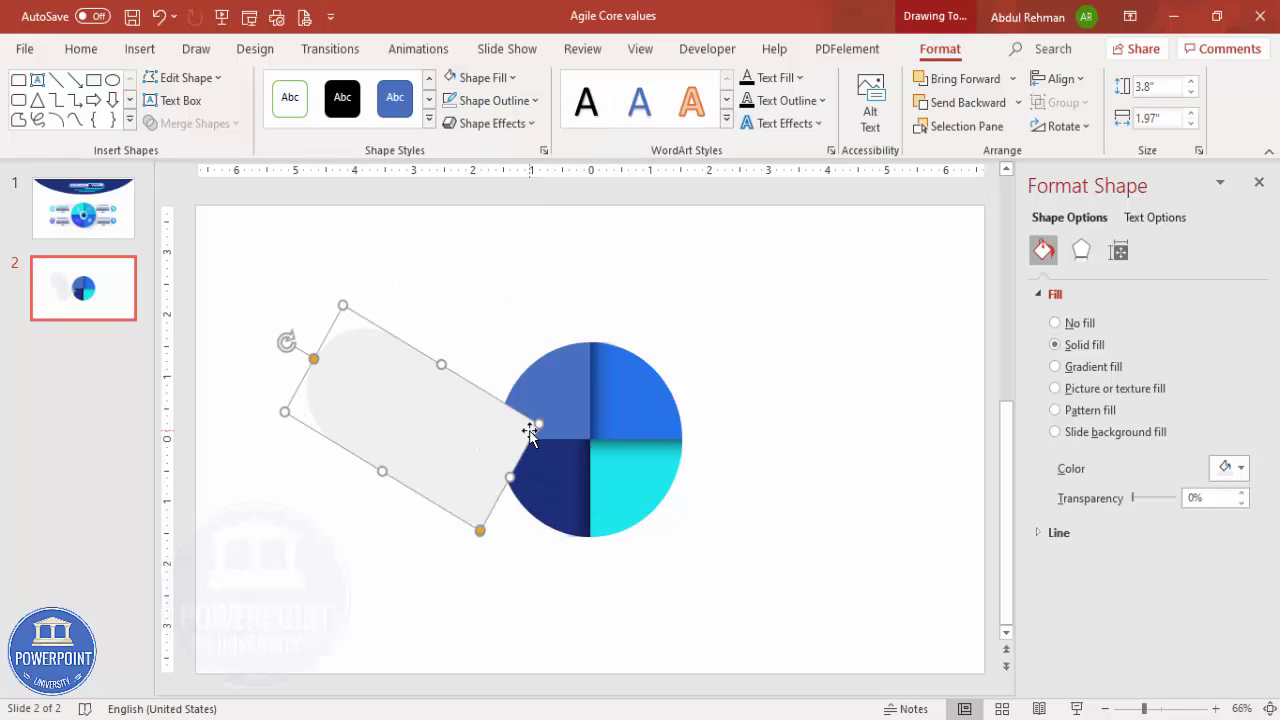
key("alt+Left")
key("alt+Left")
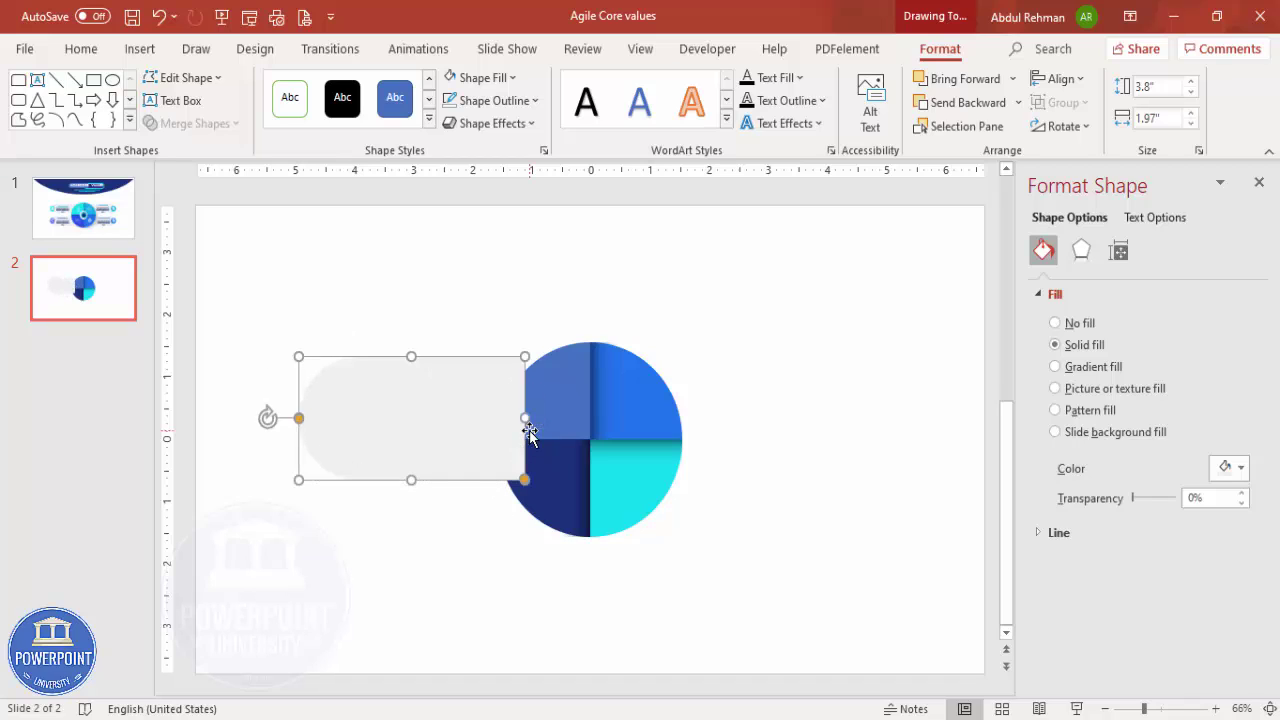
left_click(414, 414)
left_click_drag(414, 414, 439, 390)
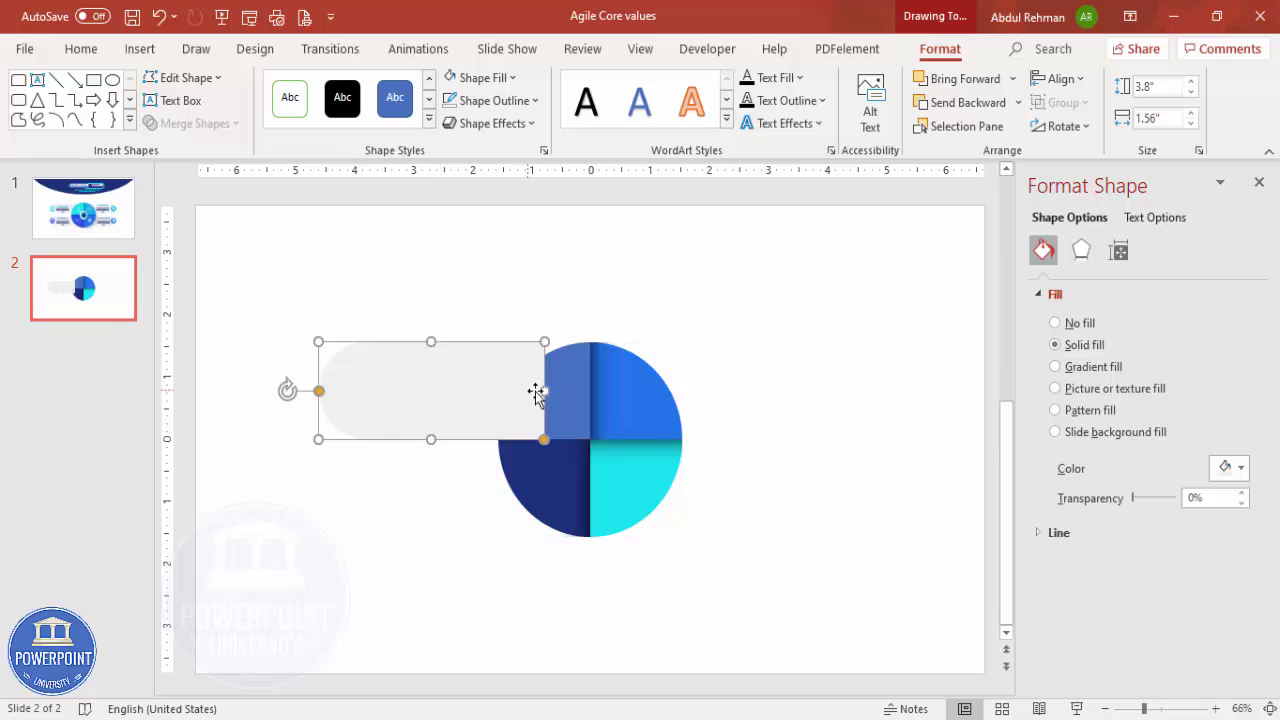
left_click_drag(579, 388, 581, 389)
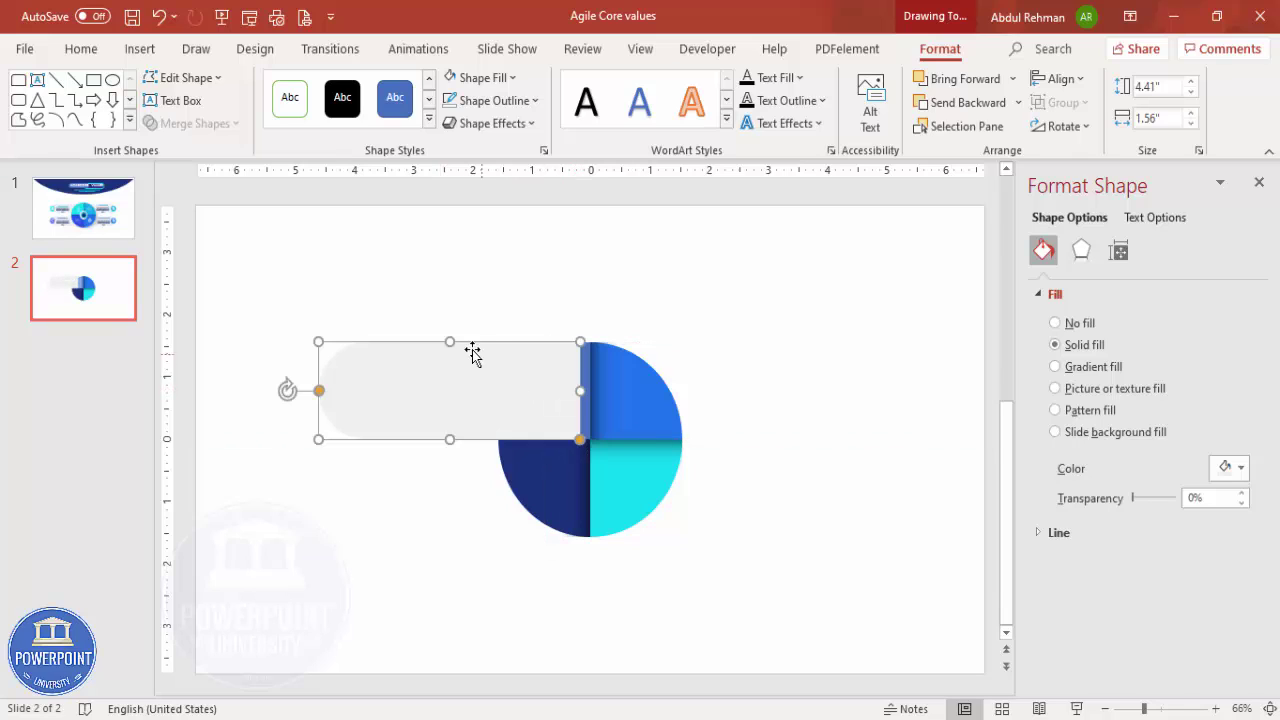
left_click_drag(451, 343, 424, 380)
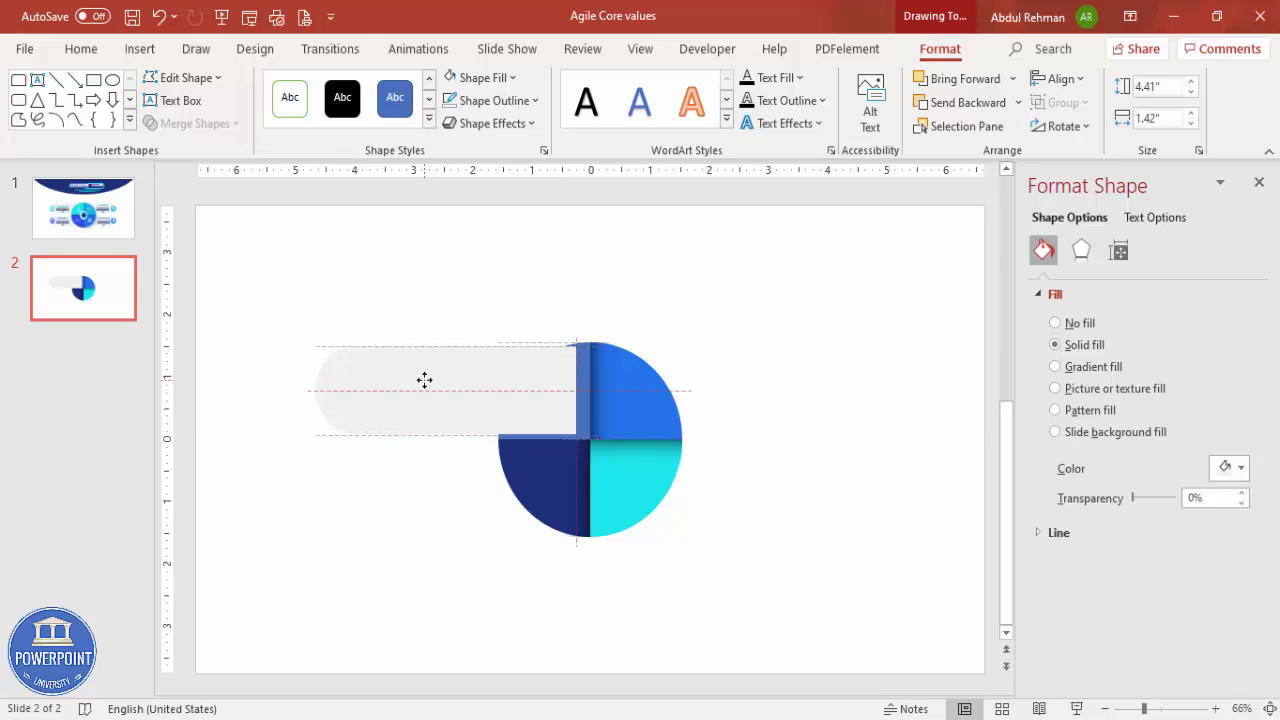
left_click_drag(425, 380, 425, 380)
left_click(1017, 102)
- Send the bar behind the circle and add a copy below it, also sent to back
left_click(978, 157)
left_click(794, 303)
left_click(420, 394)
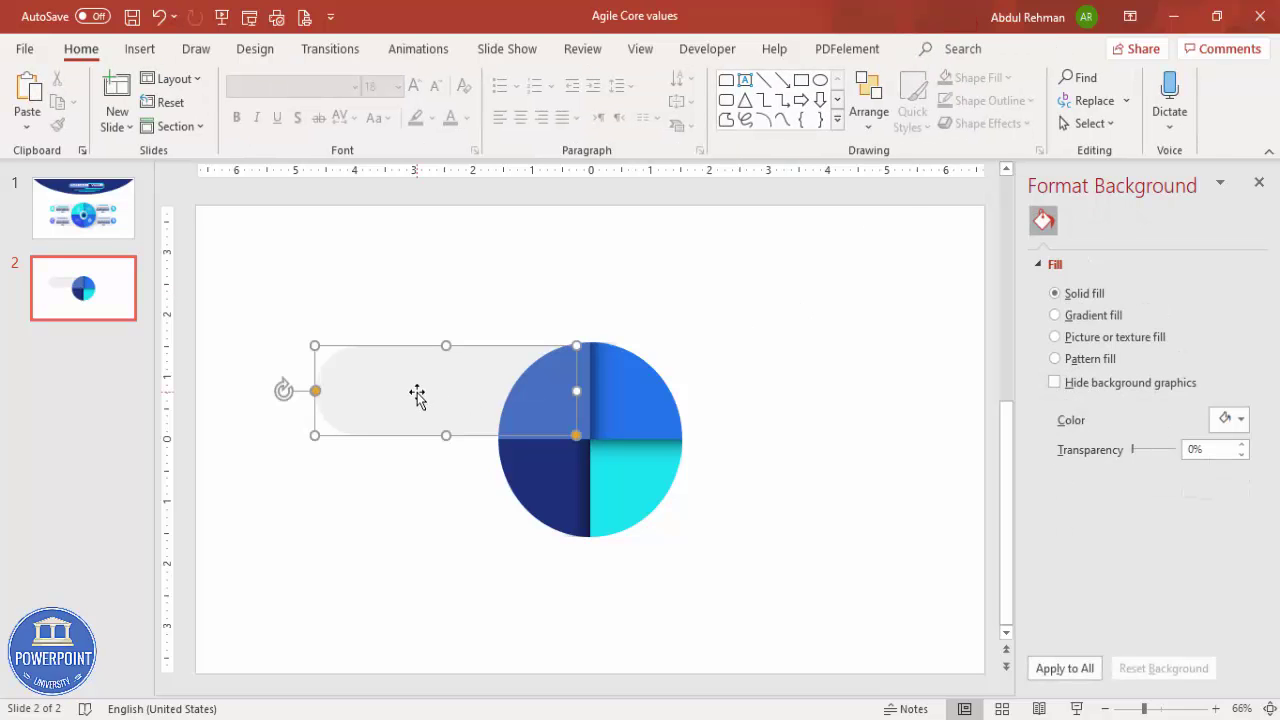
left_click_drag(420, 397, 412, 479)
left_click(1018, 102)
left_click(960, 153)
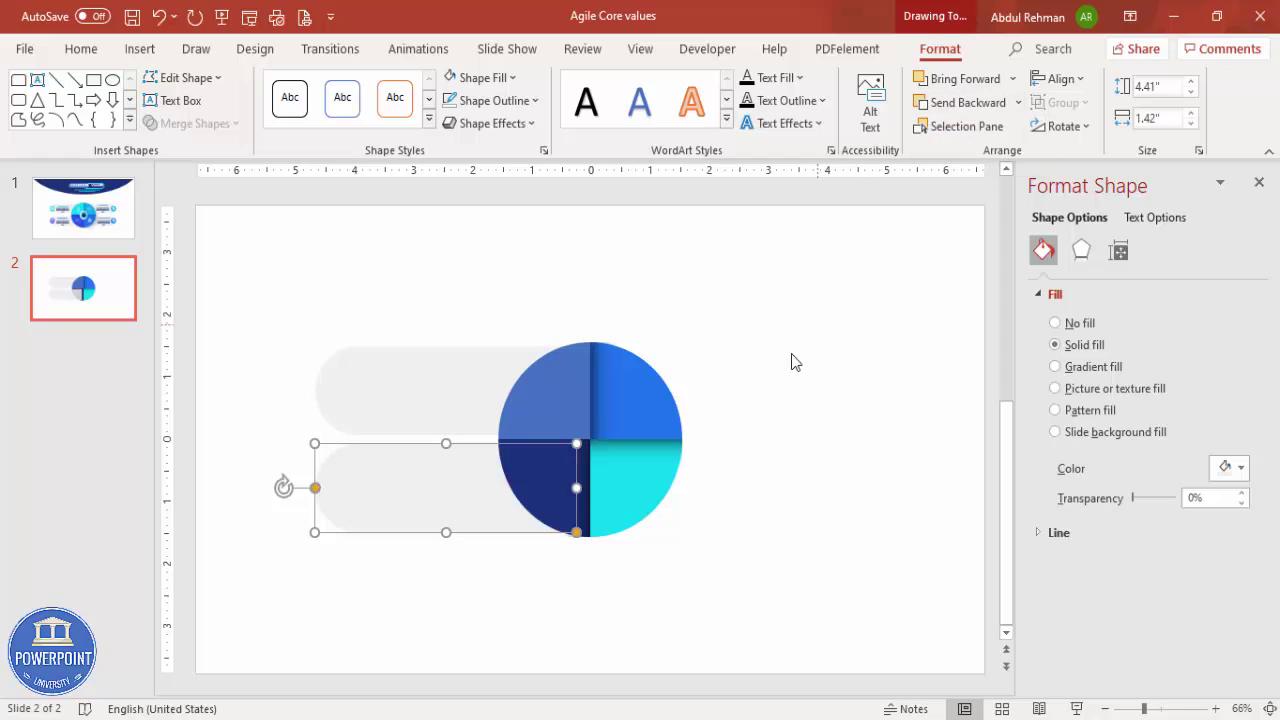
left_click(791, 517)
- Copy the upper bar to the right side, flip it horizontally, align it and send it back
left_click(456, 378)
left_click_drag(456, 385, 762, 386)
left_click(1084, 134)
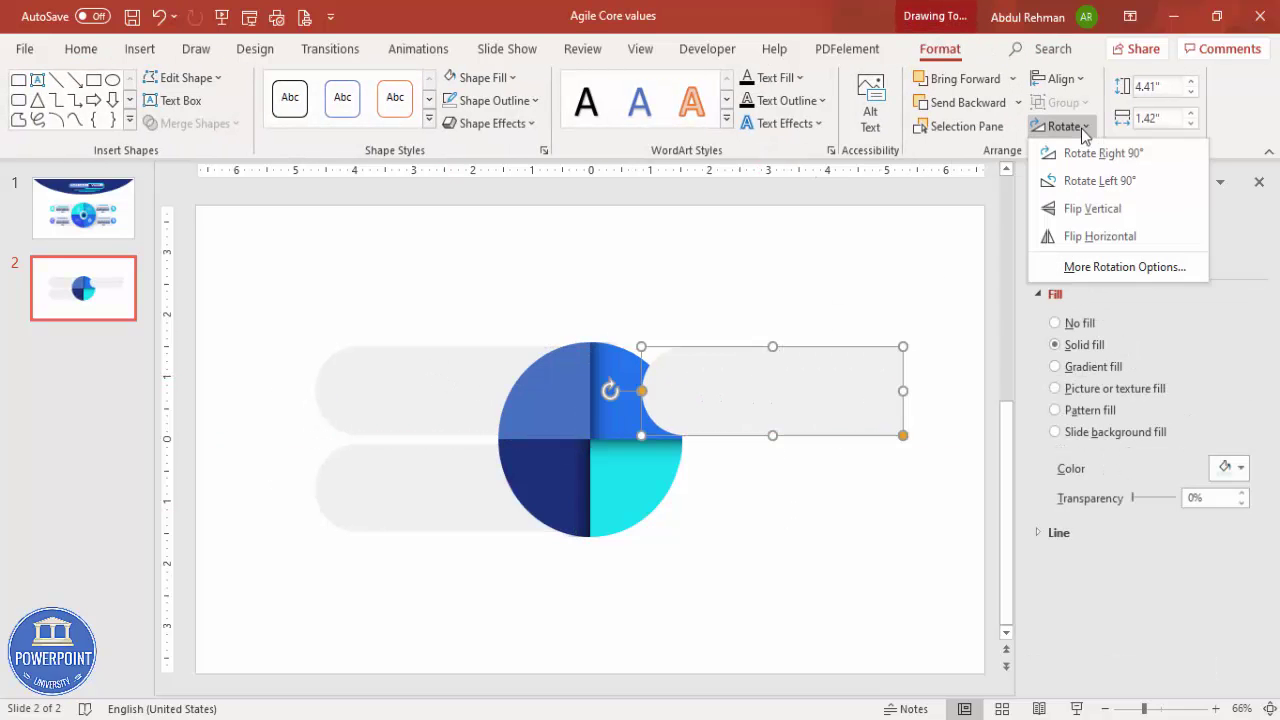
left_click(1100, 237)
left_click_drag(780, 392, 741, 387)
left_click(1018, 102)
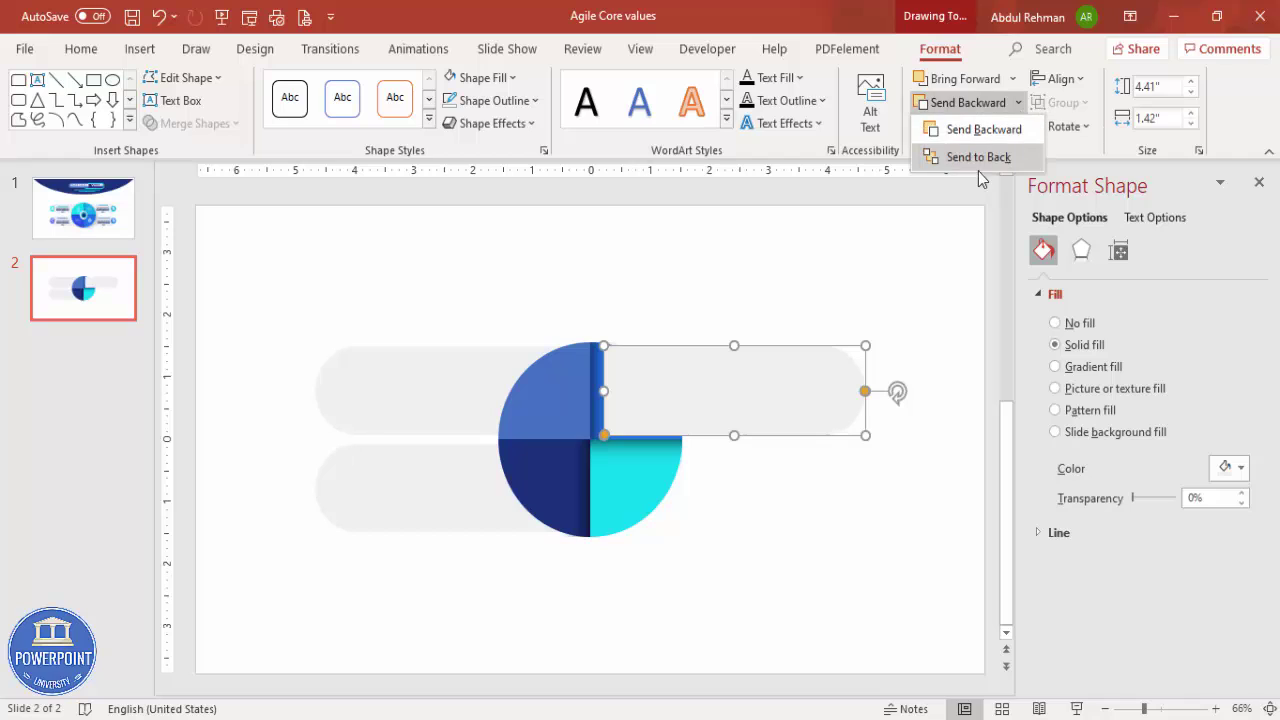
left_click(978, 157)
- Copy the right bar down to the lower half and send it behind the circle
left_click_drag(803, 380, 587, 481)
left_click(1018, 102)
left_click(965, 151)
left_click(780, 277)
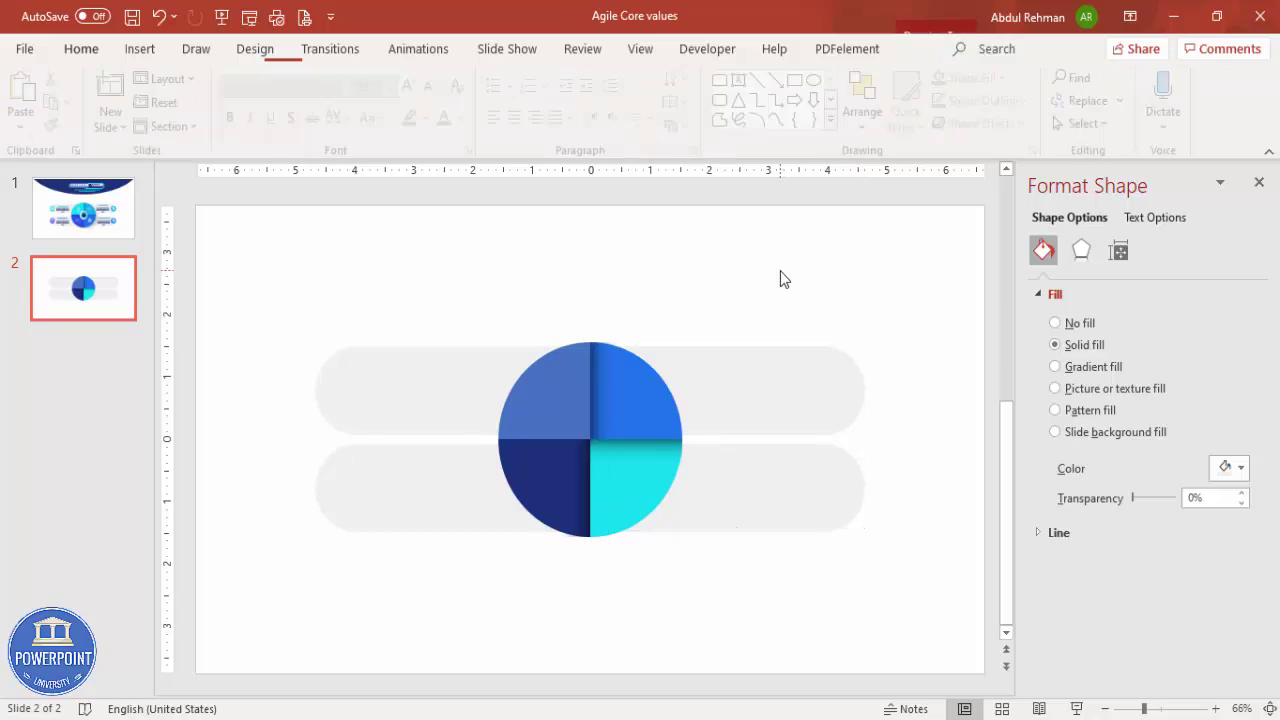
- Add a small circle at the upper bar's left end, eyedropped blue with a white outline
left_click(140, 49)
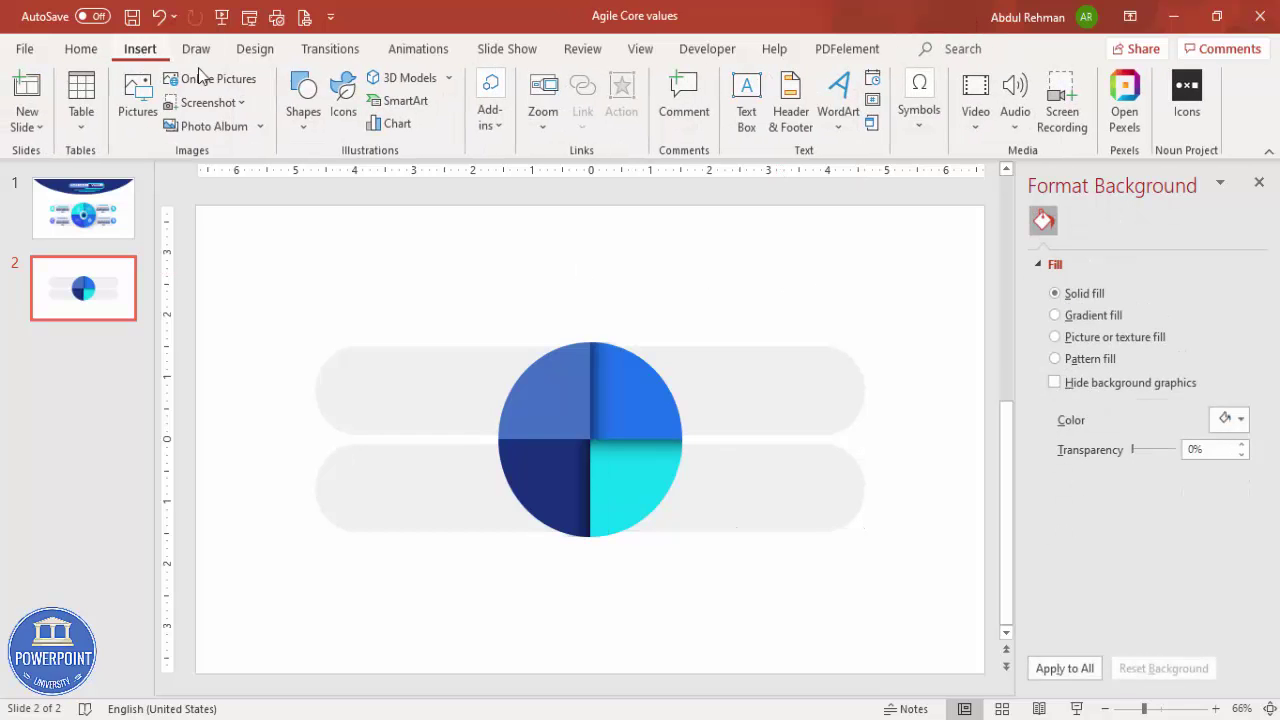
left_click(303, 100)
left_click(313, 372)
left_click_drag(301, 347, 325, 378)
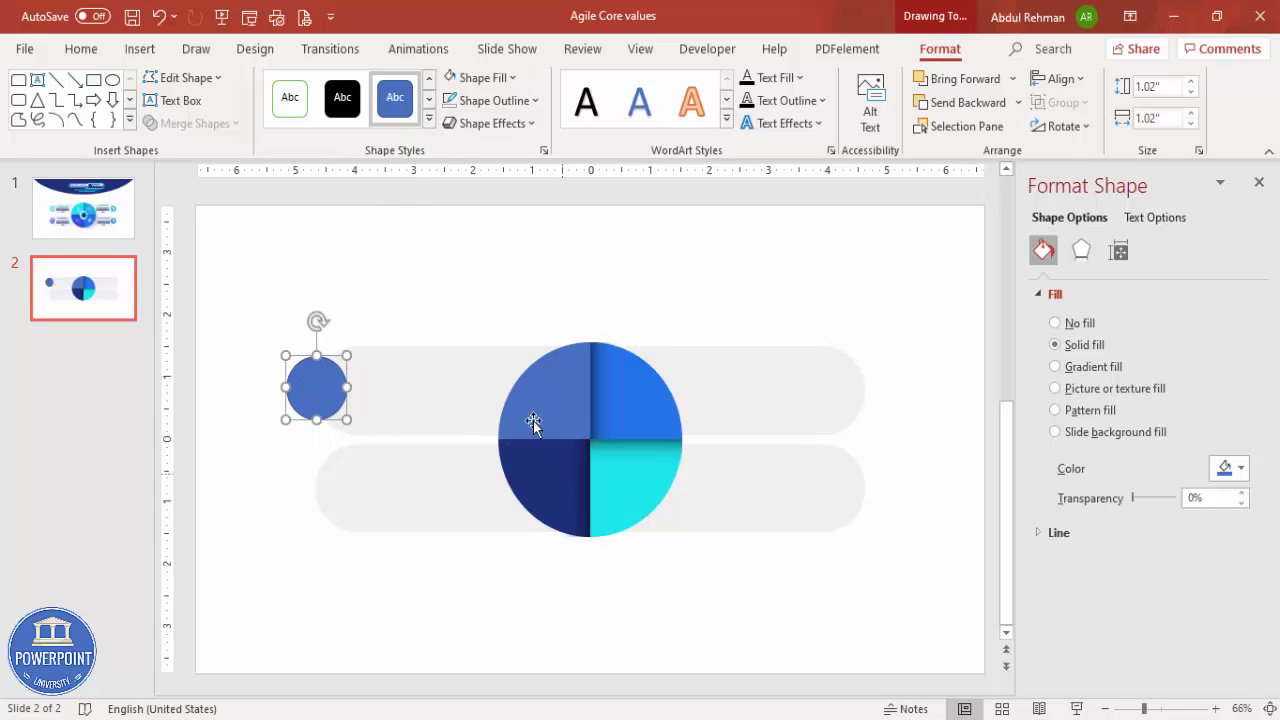
left_click(480, 77)
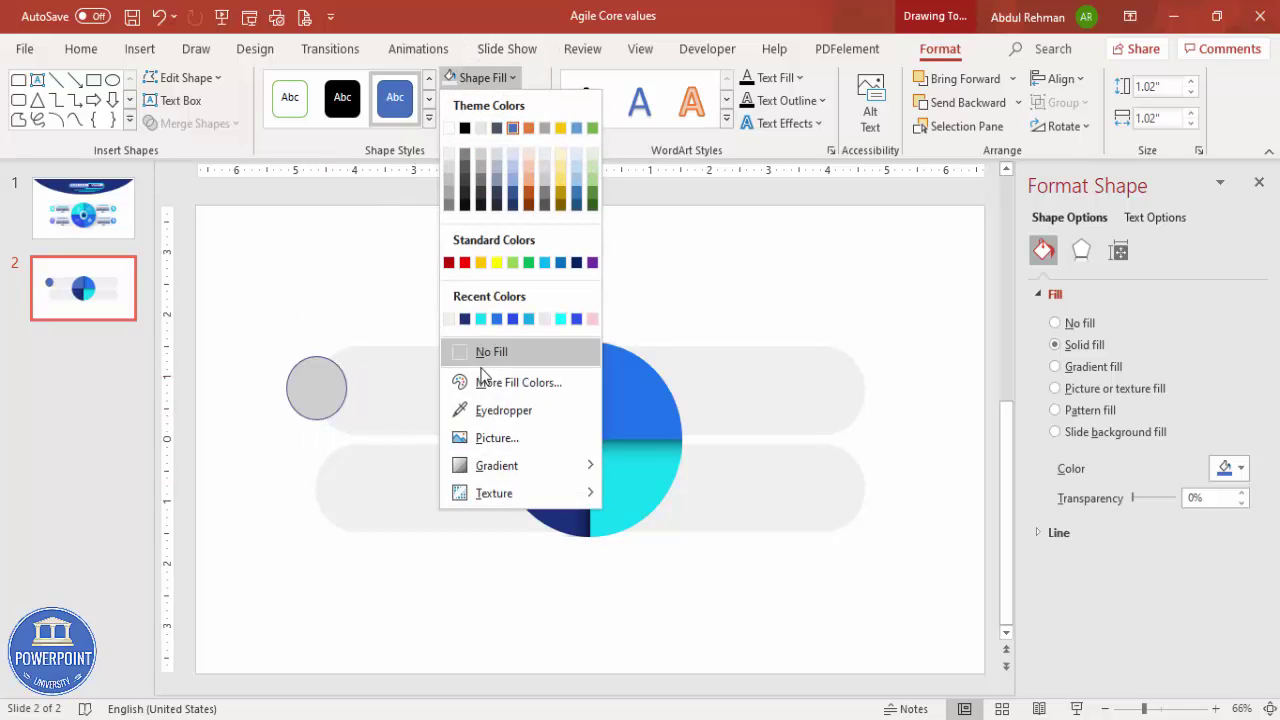
left_click(500, 412)
left_click(572, 368)
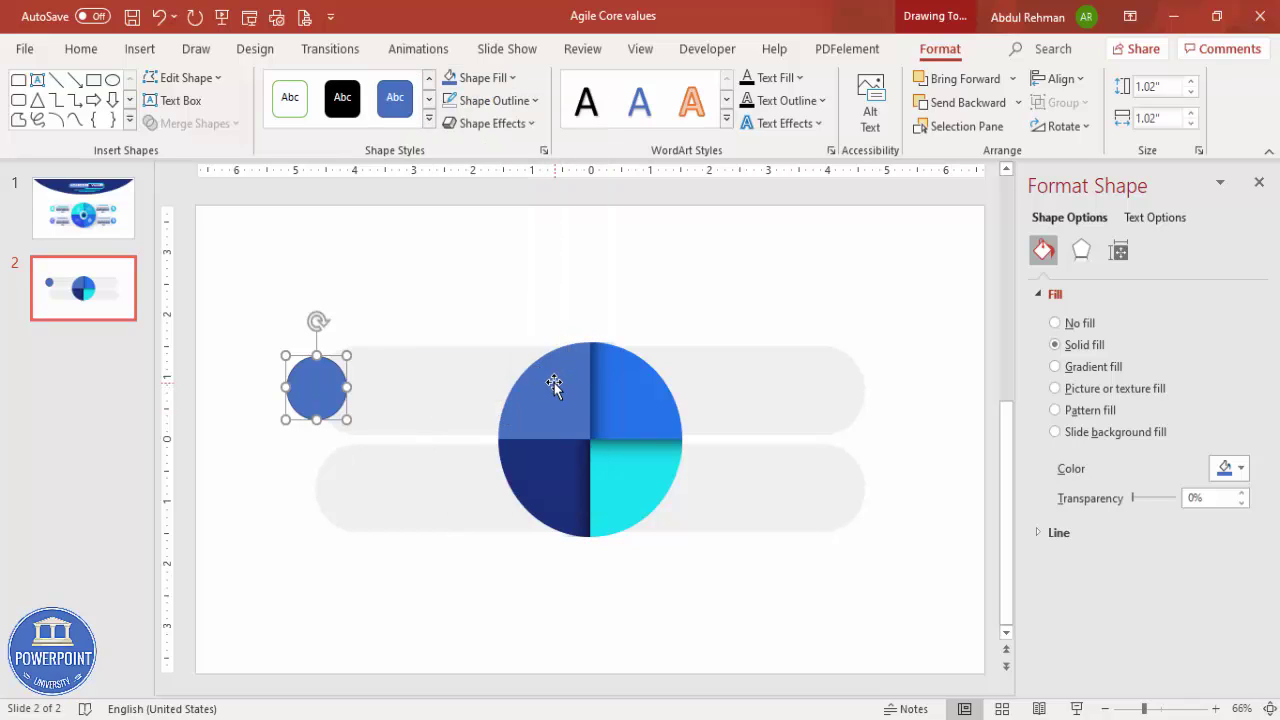
left_click(519, 101)
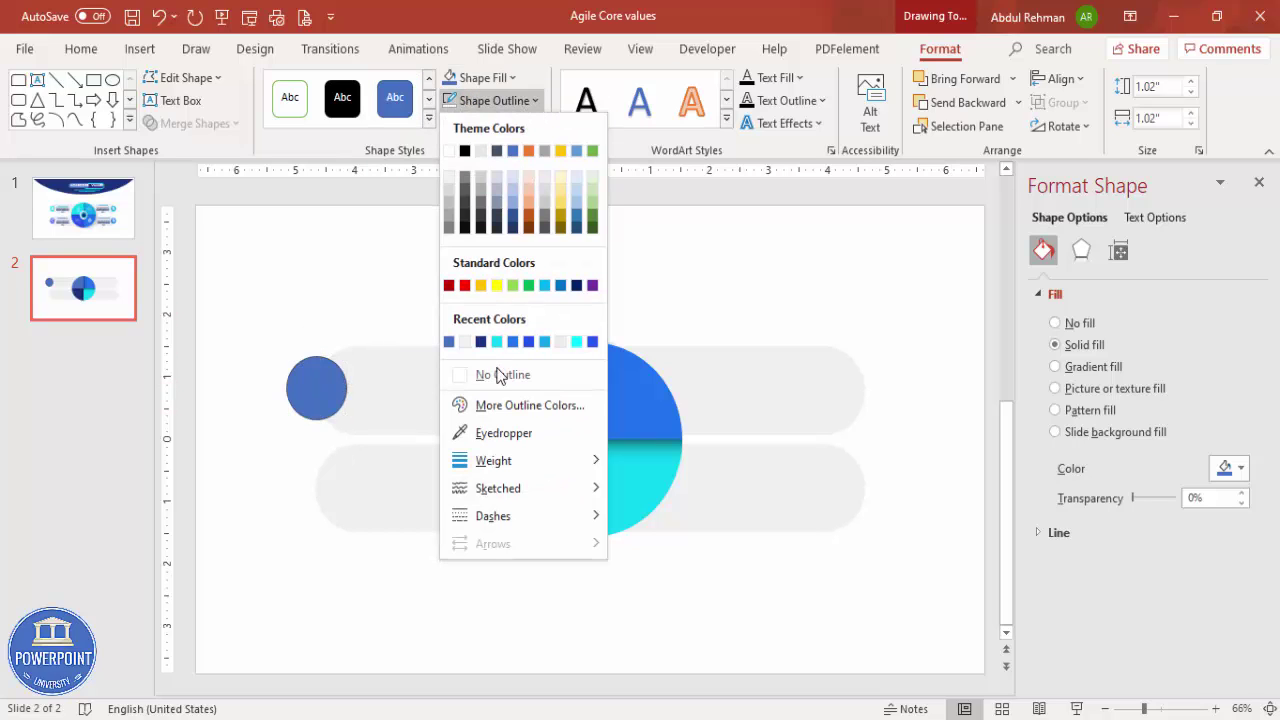
left_click(449, 151)
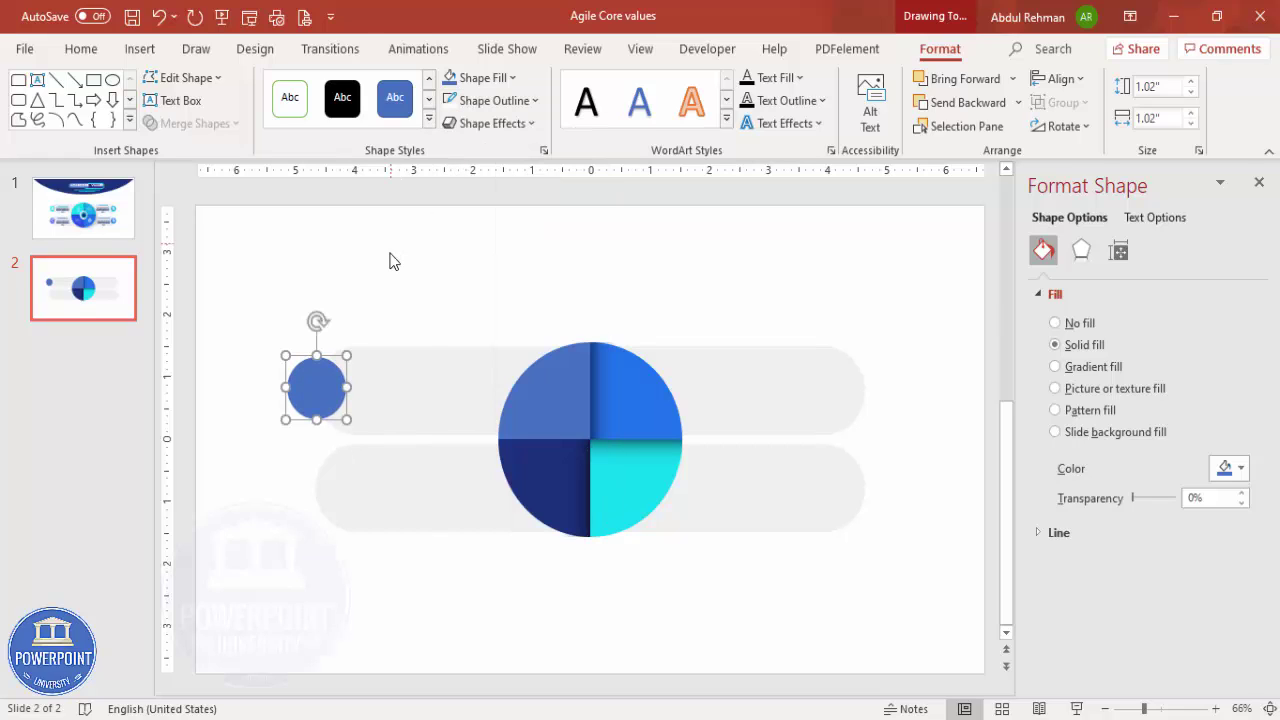
- Draw a text box above the small circle for the letter A
left_click(145, 50)
left_click(746, 112)
left_click_drag(344, 273, 407, 325)
- Type the letter A, centre it in its box, and move it onto the small blue circle
type("A")
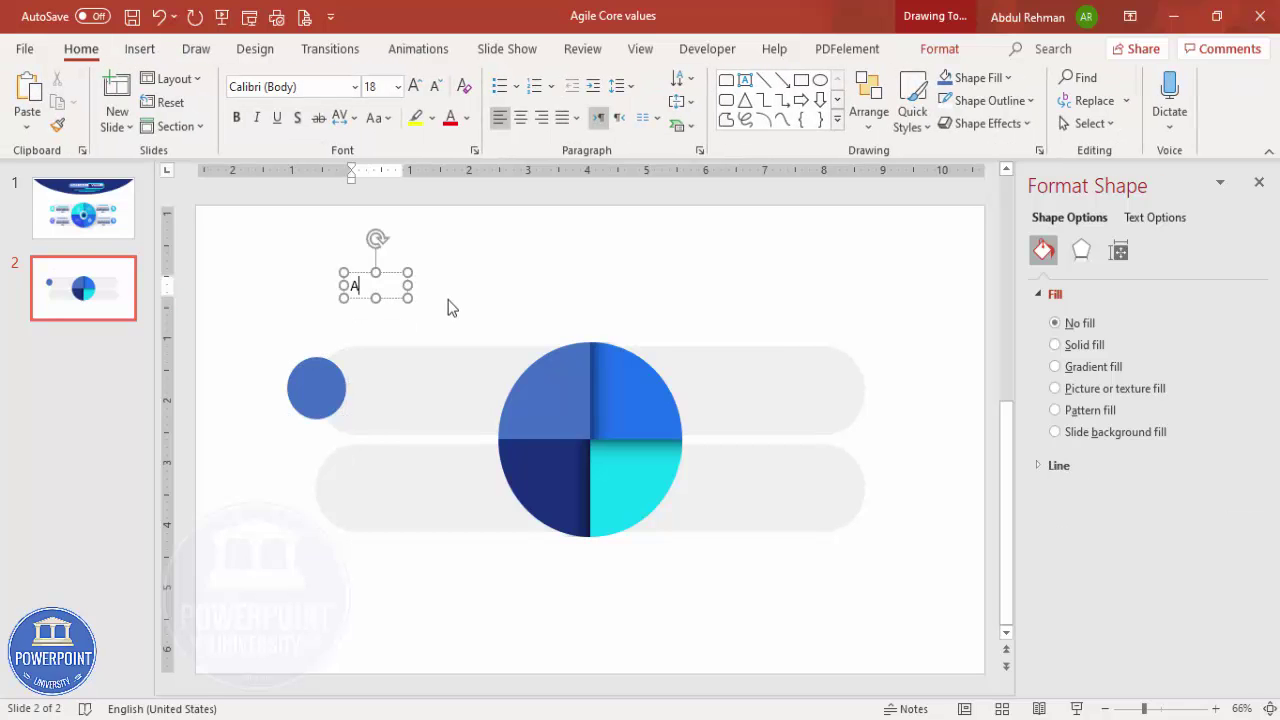
left_click(405, 270)
left_click(520, 117)
left_click(466, 118)
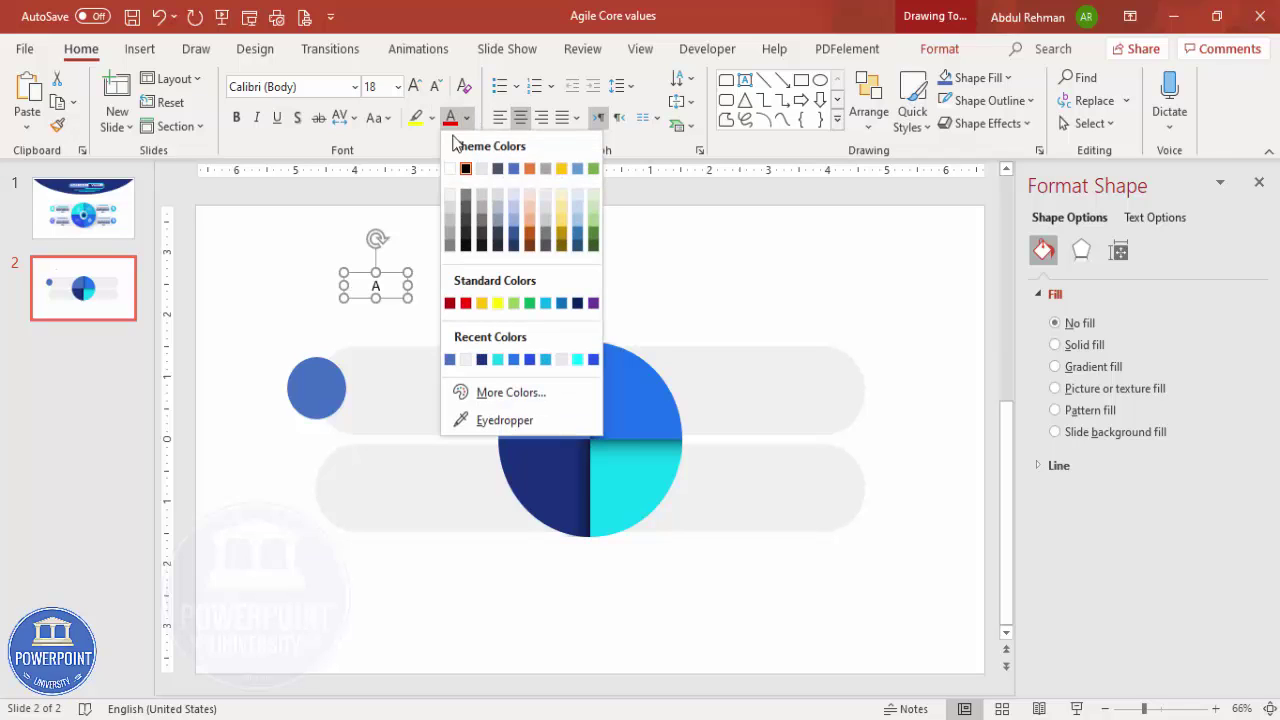
left_click(378, 280)
left_click_drag(378, 280, 318, 382)
- Make the A bold, white and 48 pt, centred on the circle
left_click(236, 117)
left_click(466, 118)
left_click(451, 171)
left_click(414, 87)
left_click(414, 87)
left_click(414, 87)
left_click(414, 87)
left_click(414, 87)
left_click(414, 87)
left_click(414, 87)
left_click(414, 87)
left_click_drag(338, 366, 337, 363)
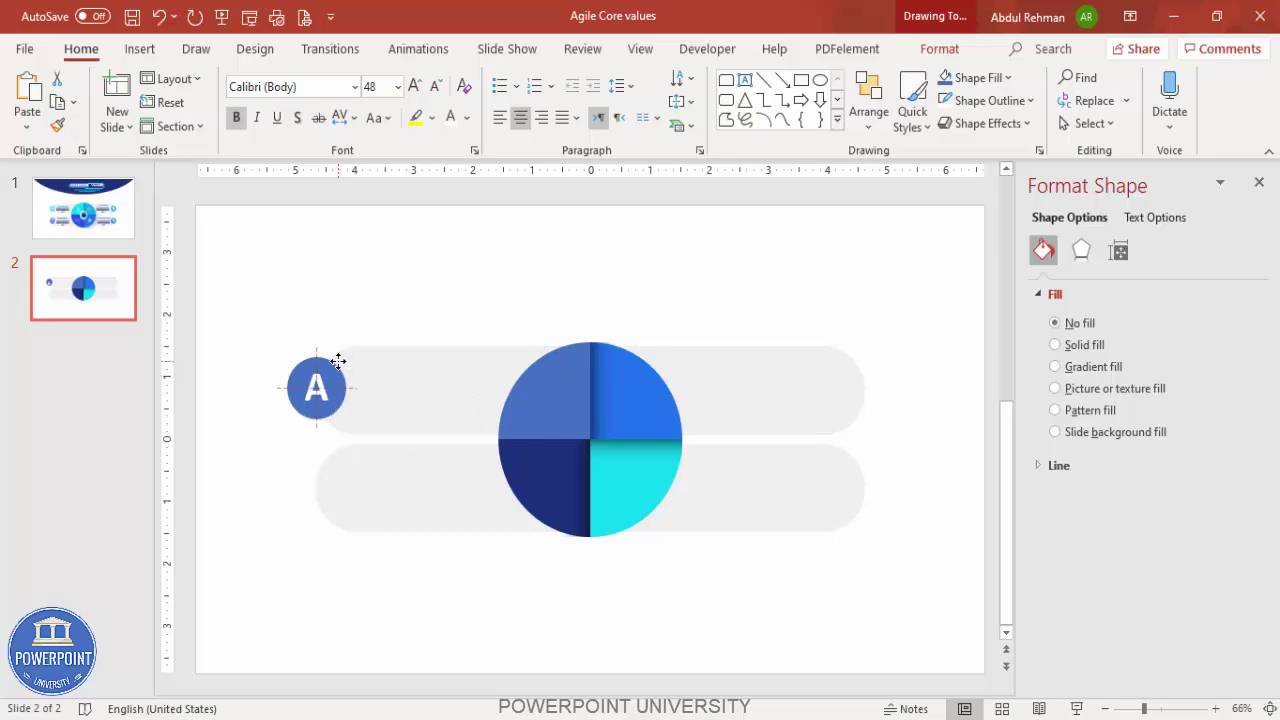
left_click(372, 319)
- Give the small blue circle an Outer shadow preset
left_click(320, 356)
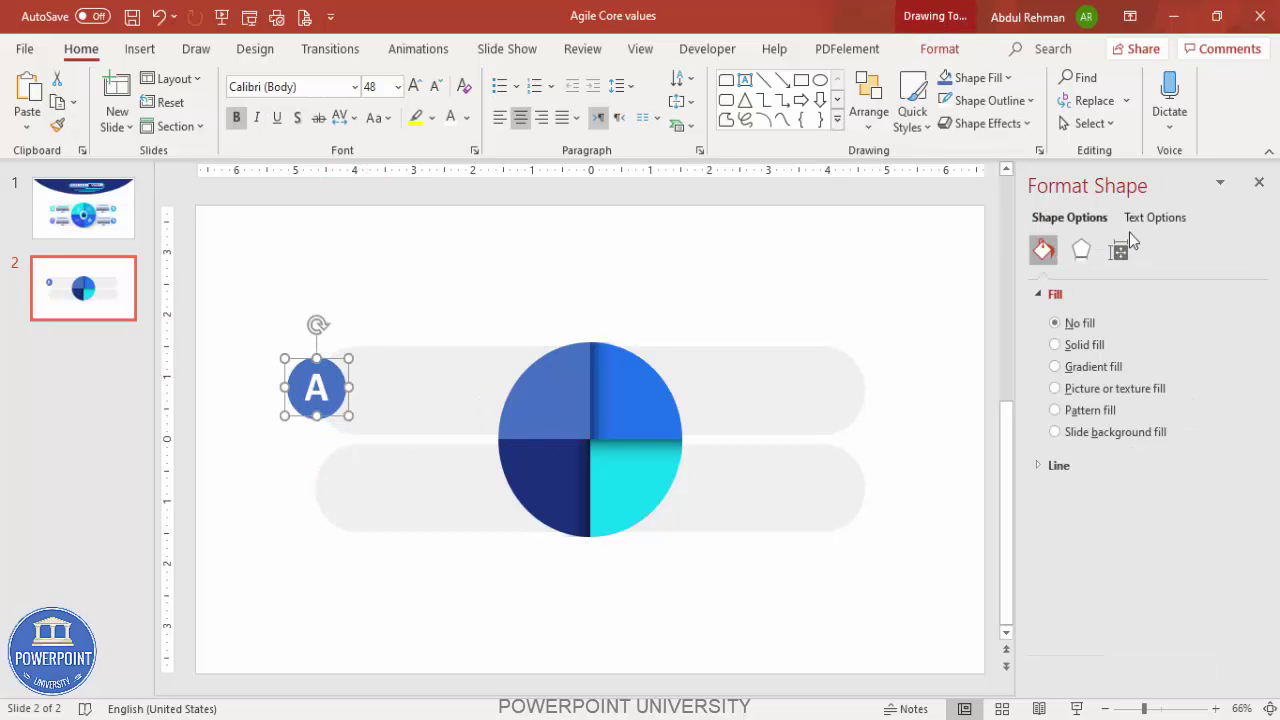
left_click(1081, 250)
left_click(1137, 293)
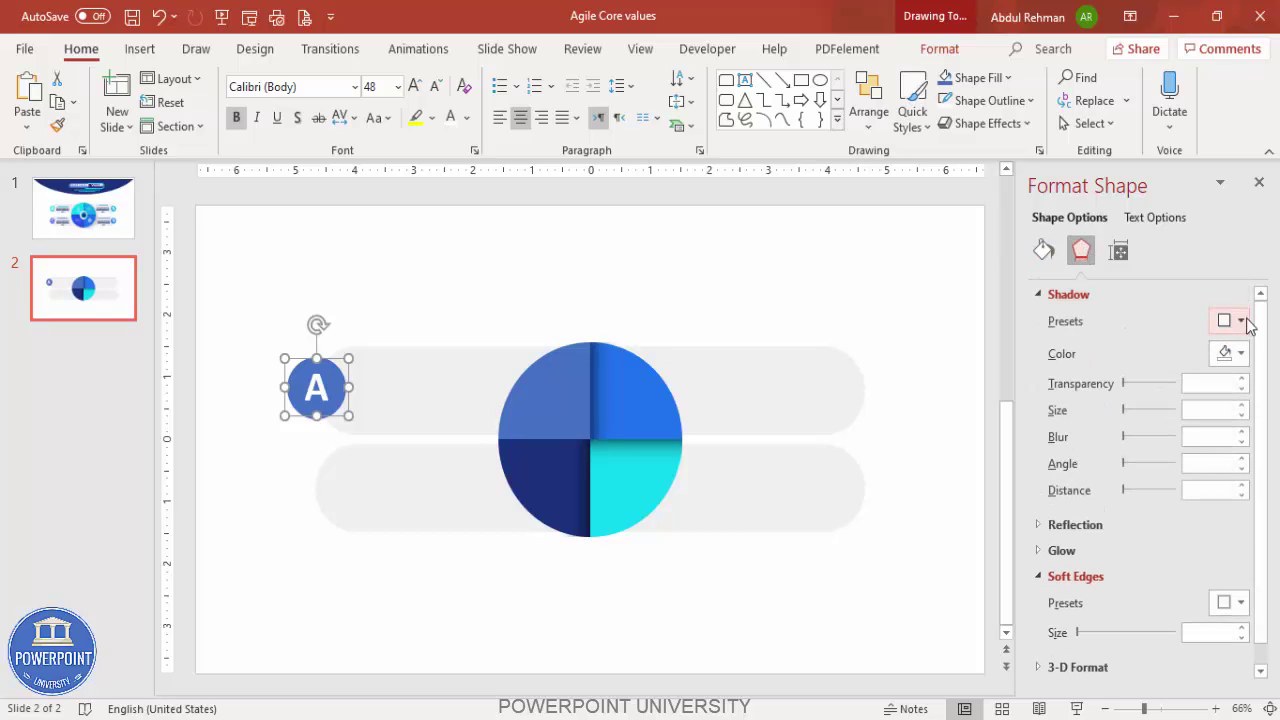
left_click(1215, 322)
left_click(1127, 480)
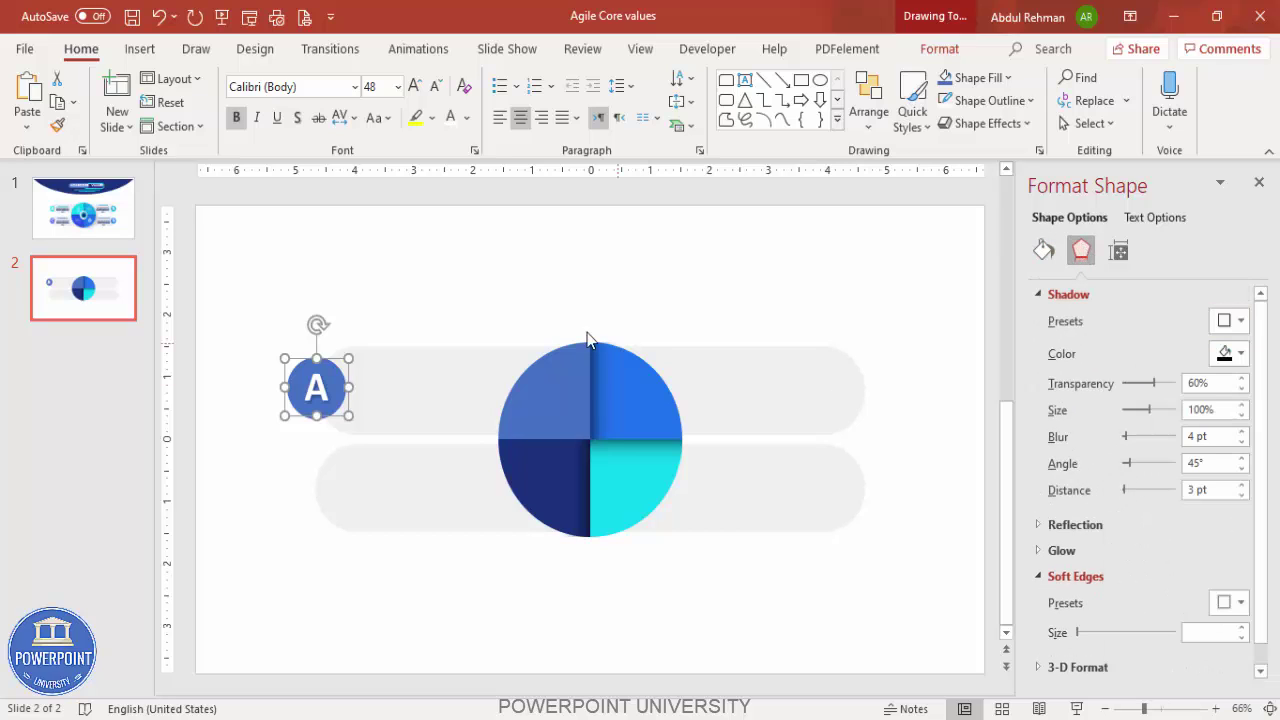
left_click(540, 291)
- Duplicate the A circle marker onto the other bar ends
left_click_drag(238, 318, 420, 440)
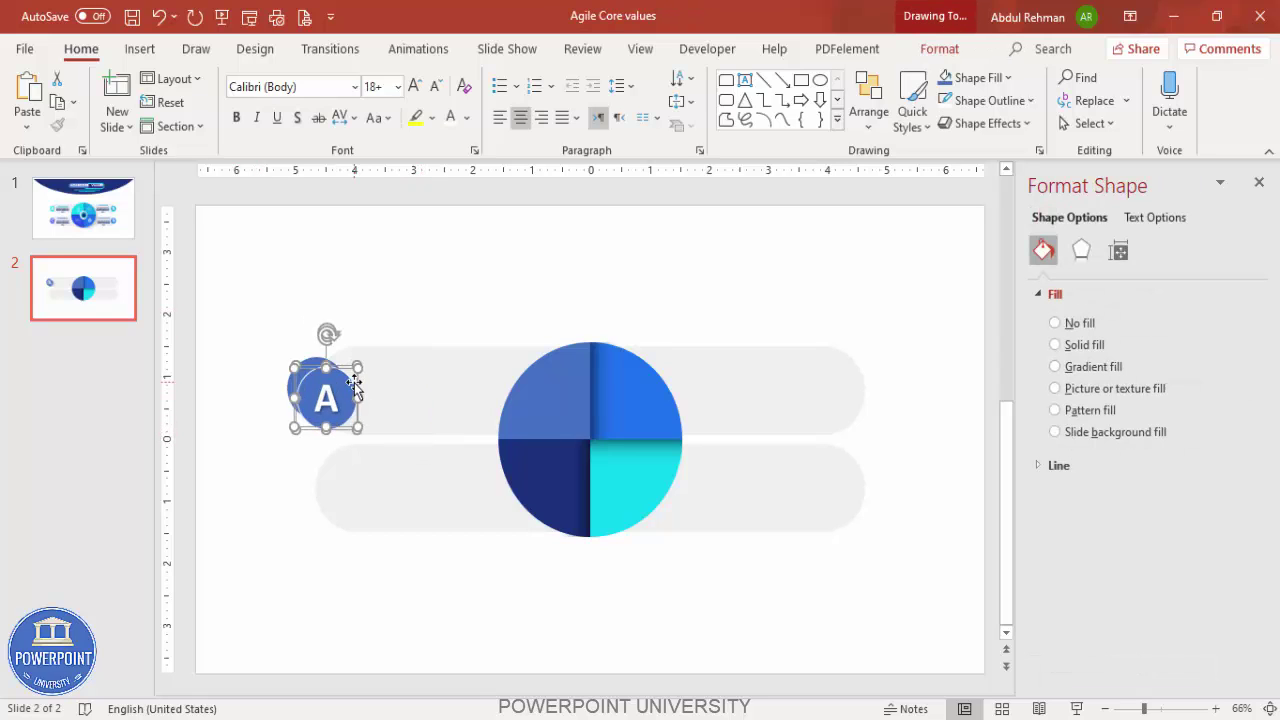
left_click_drag(345, 390, 341, 474)
key("ctrl+d")
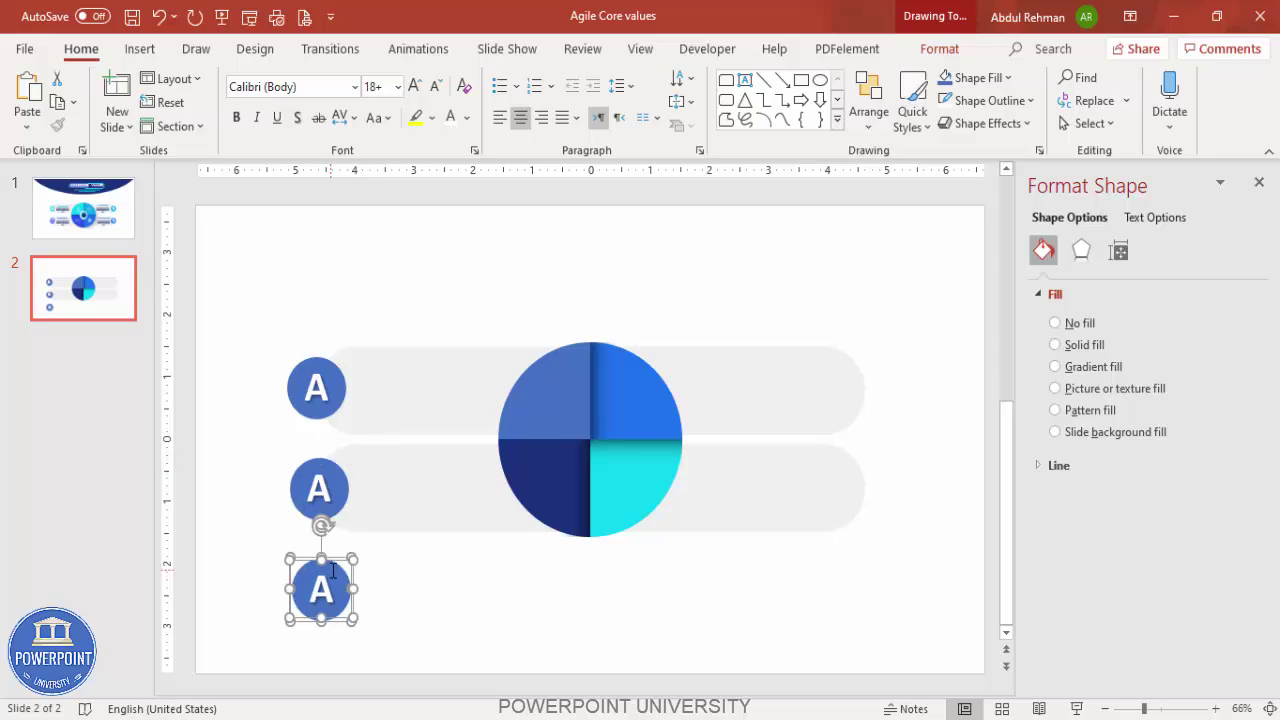
left_click_drag(342, 572, 429, 472)
left_click(376, 601)
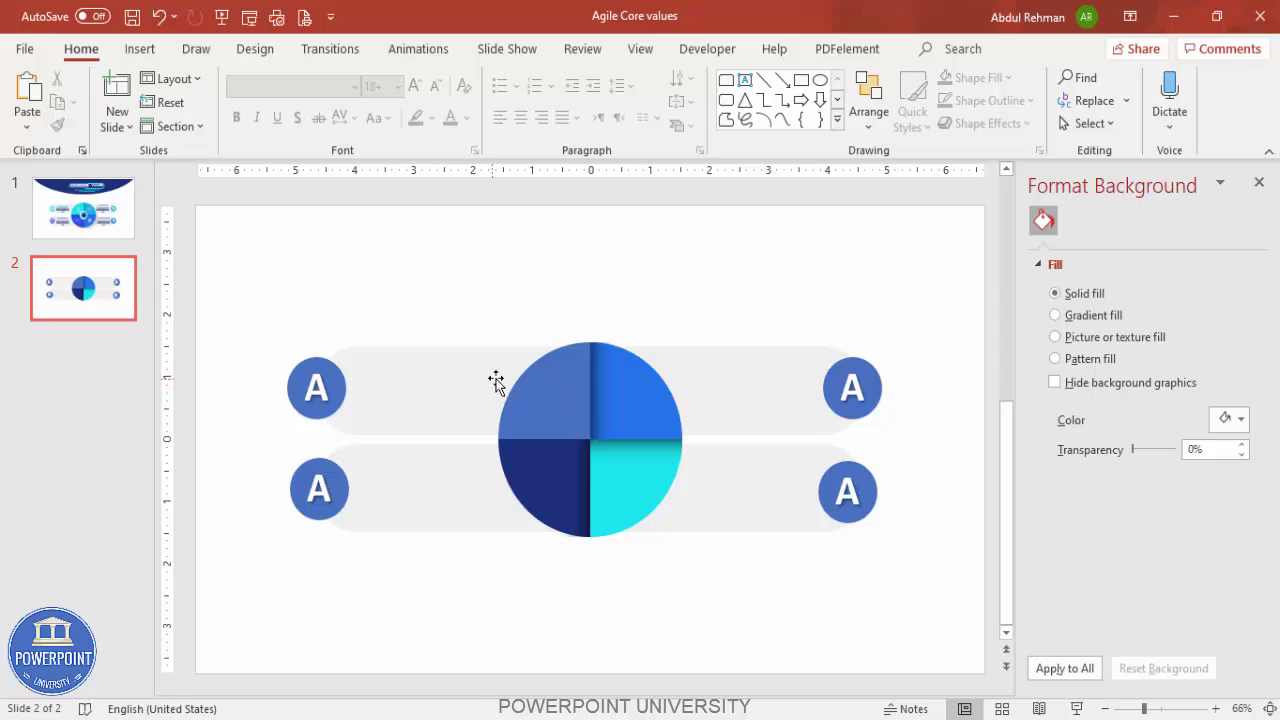
- Reletter the copied markers B (upper right), C (lower left) and D (lower right)
left_click(863, 391)
key("BackSpace")
type("B")
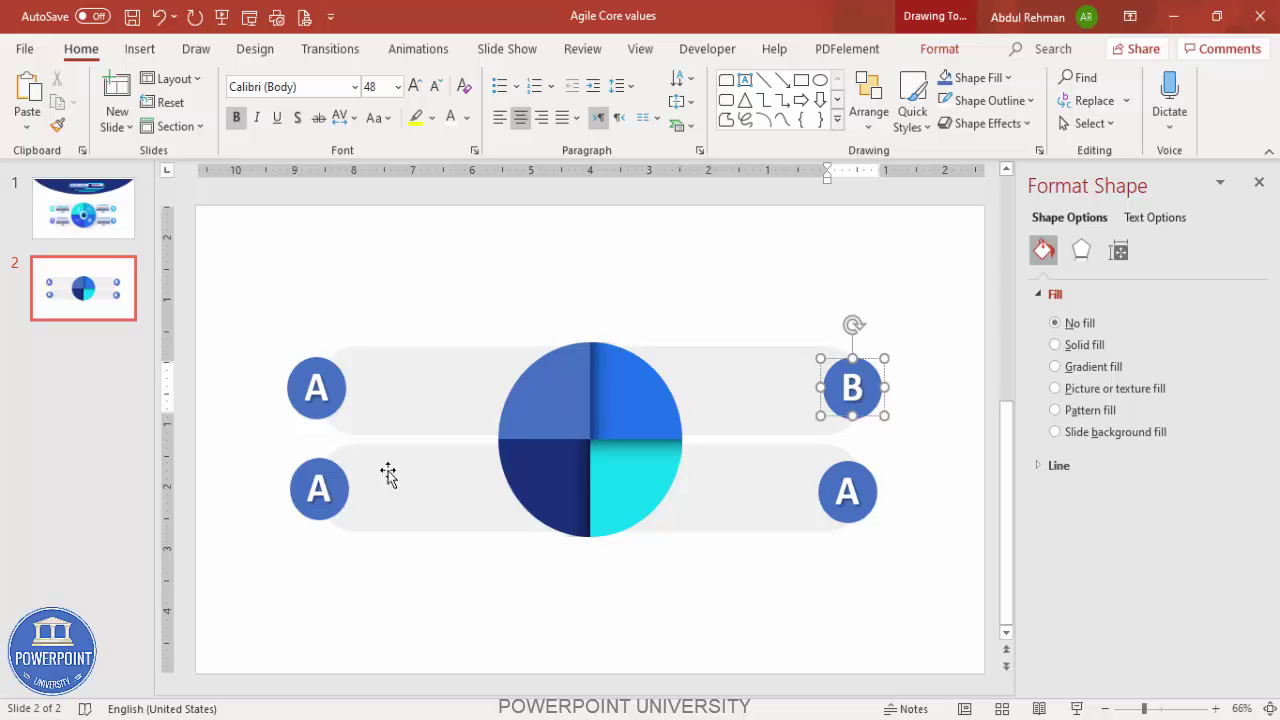
left_click(320, 489)
key("BackSpace")
type("C")
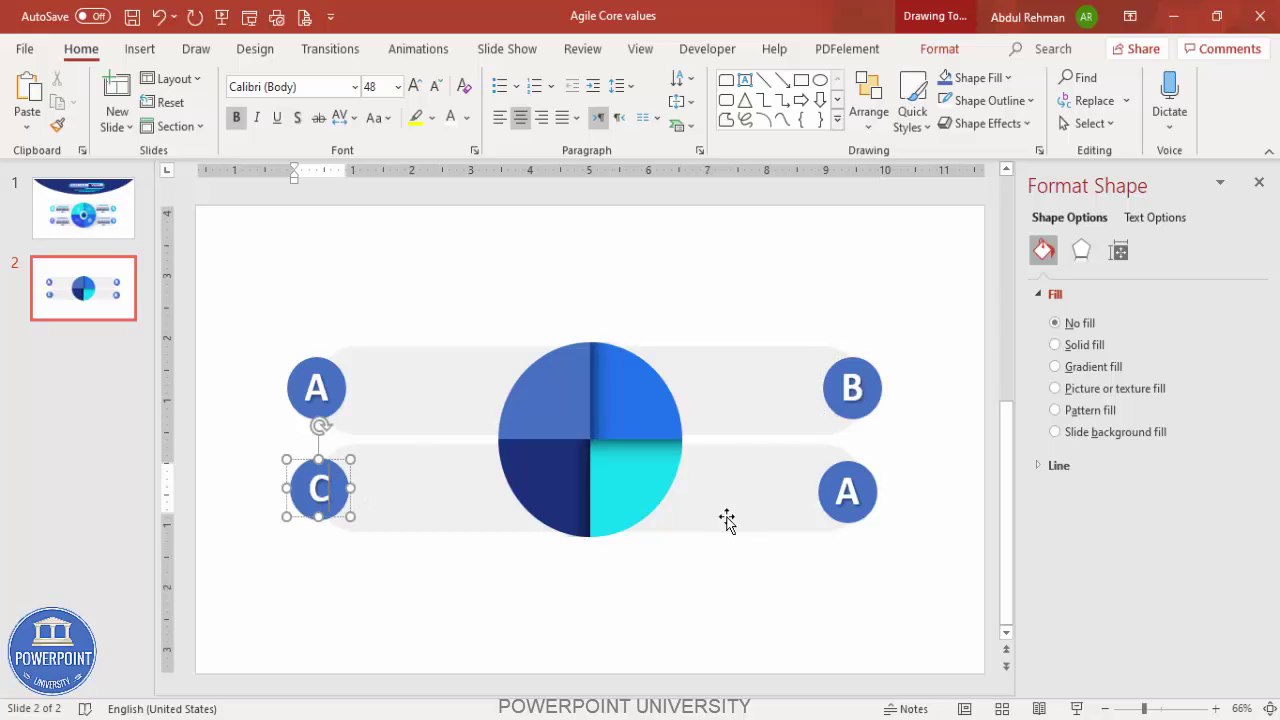
left_click(856, 496)
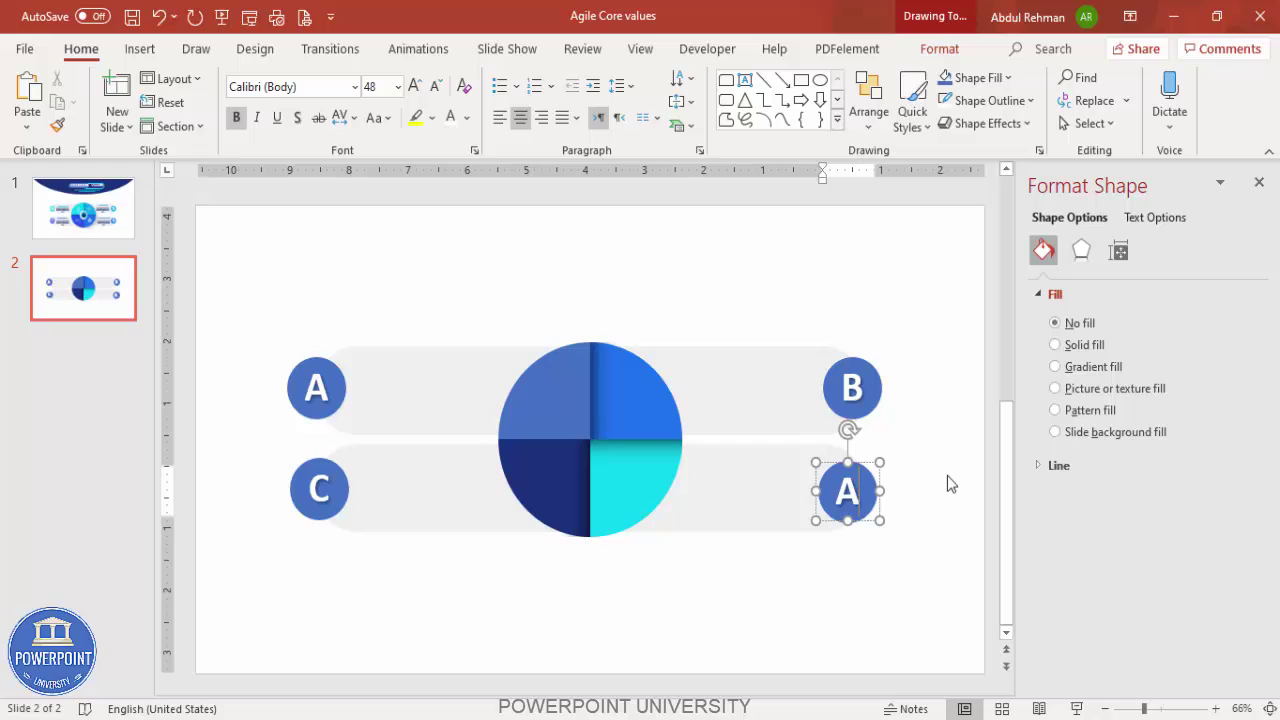
key("BackSpace")
type("D")
left_click(400, 290)
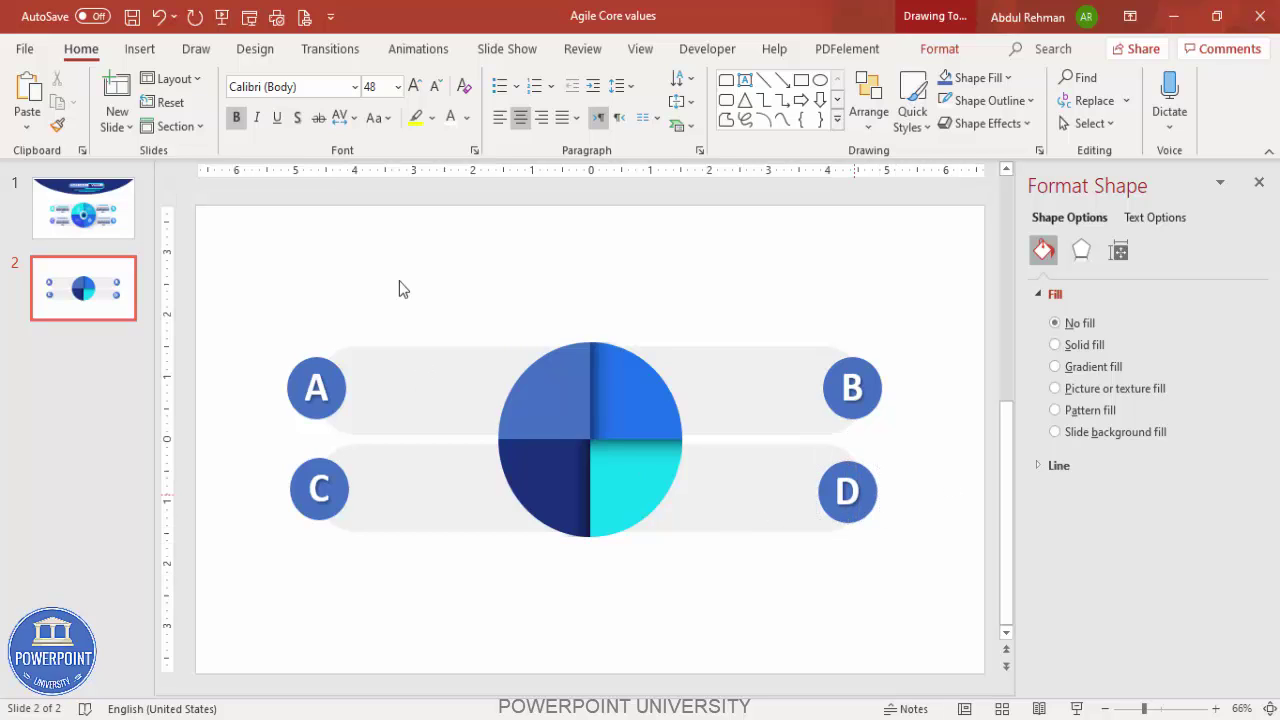
left_click(160, 47)
- Add a bold, enlarged INDIVIDUAL title text box beside marker A
left_click(746, 111)
left_click_drag(360, 356, 508, 388)
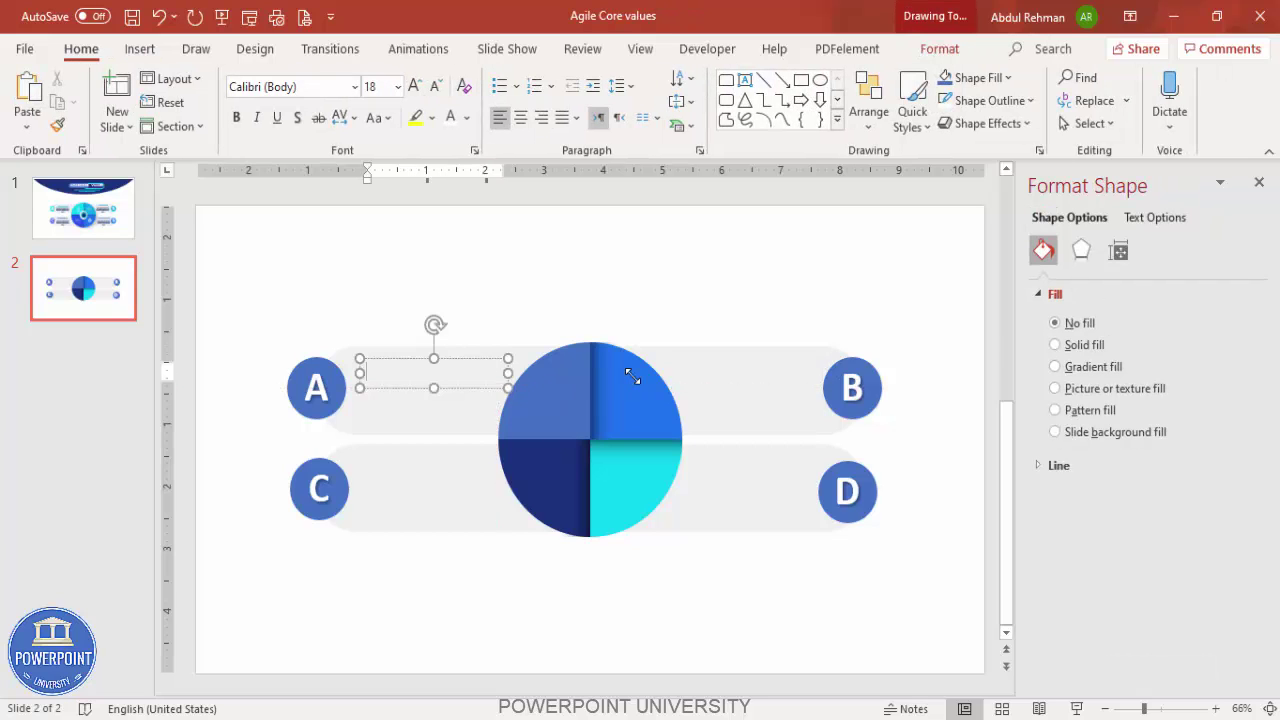
type("INDIC")
key("BackSpace")
type("VIDUAL")
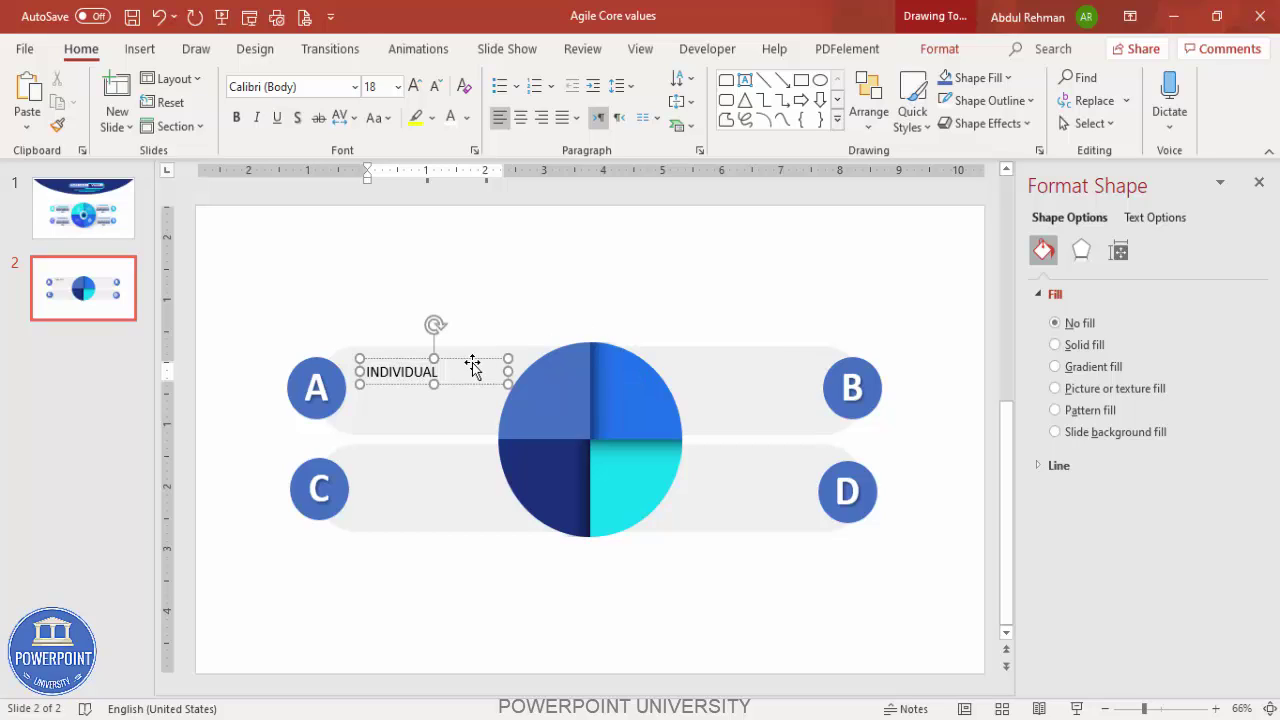
left_click_drag(472, 368, 466, 366)
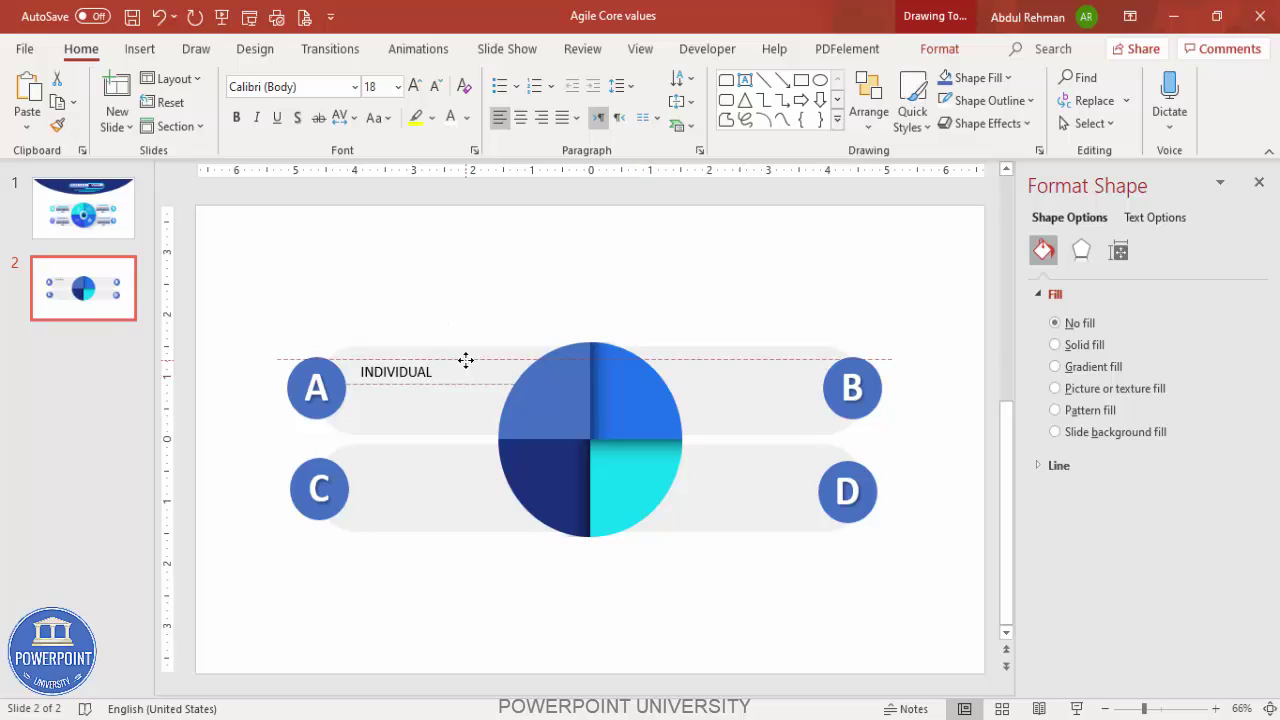
left_click(236, 117)
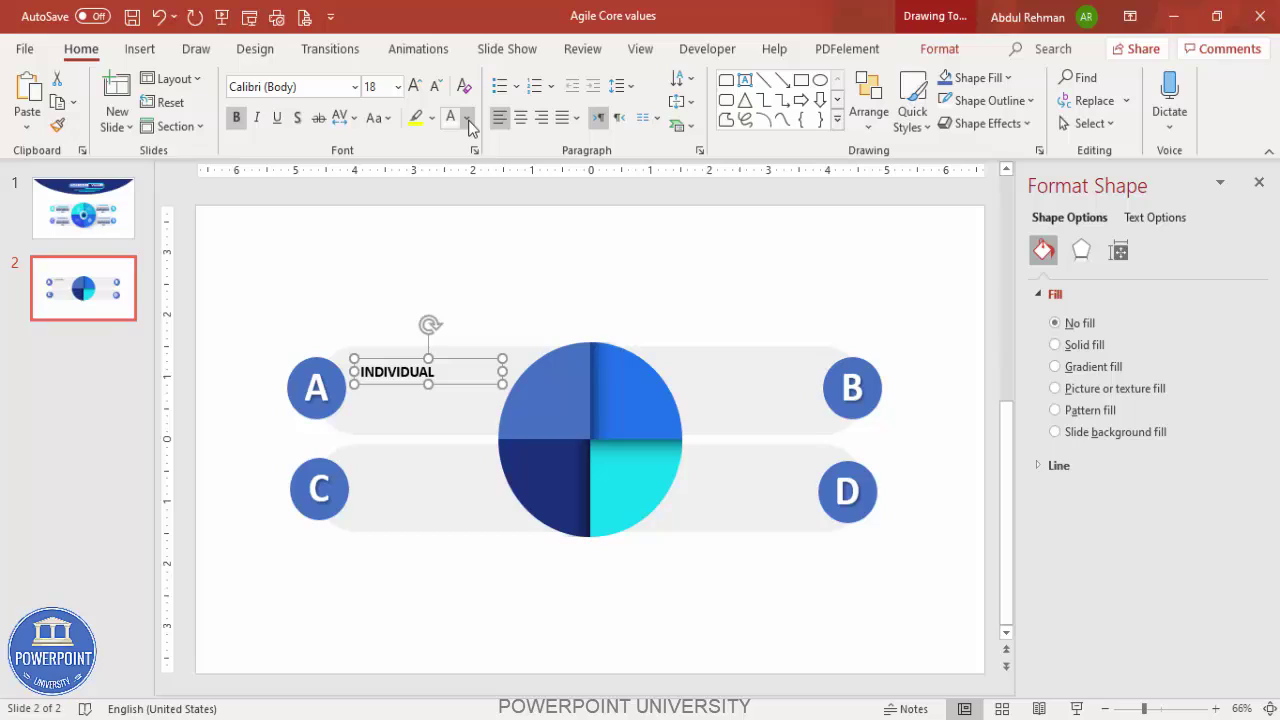
left_click(414, 86)
left_click(414, 86)
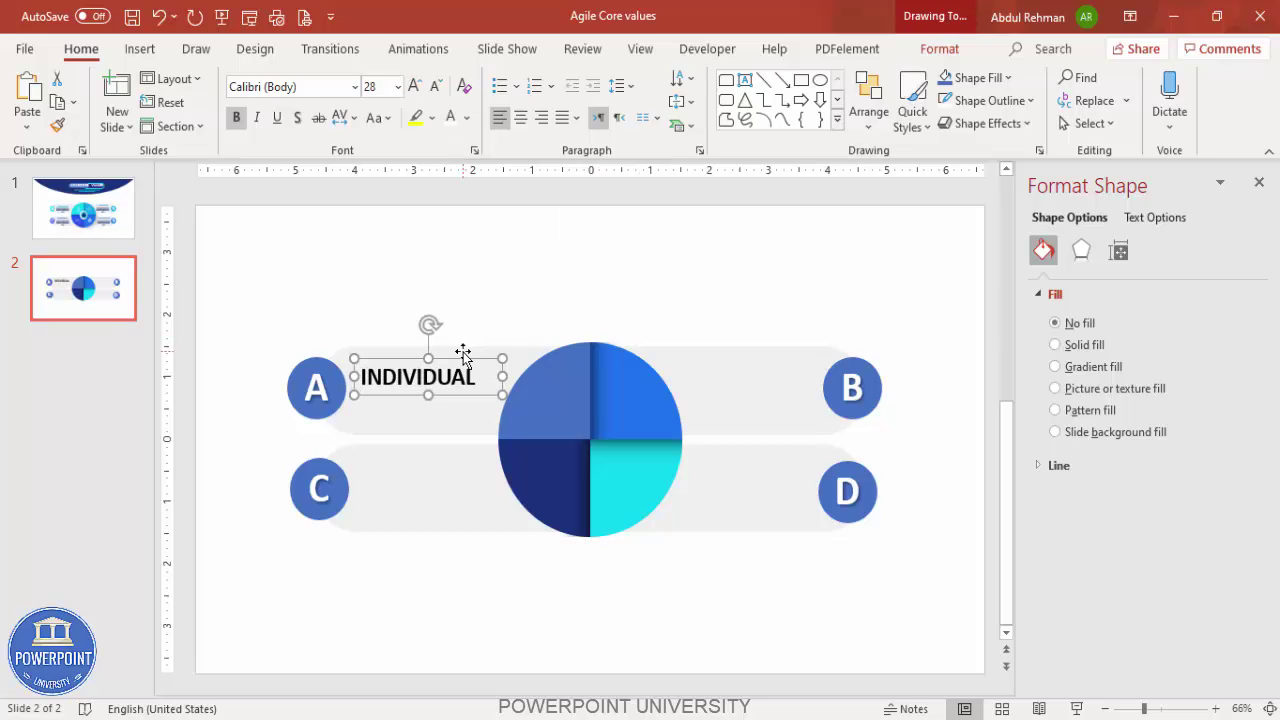
left_click_drag(461, 361, 801, 350)
- Duplicate the title, retype it as CUSTOMER, and place copies beside markers C and D
key("ctrl+d")
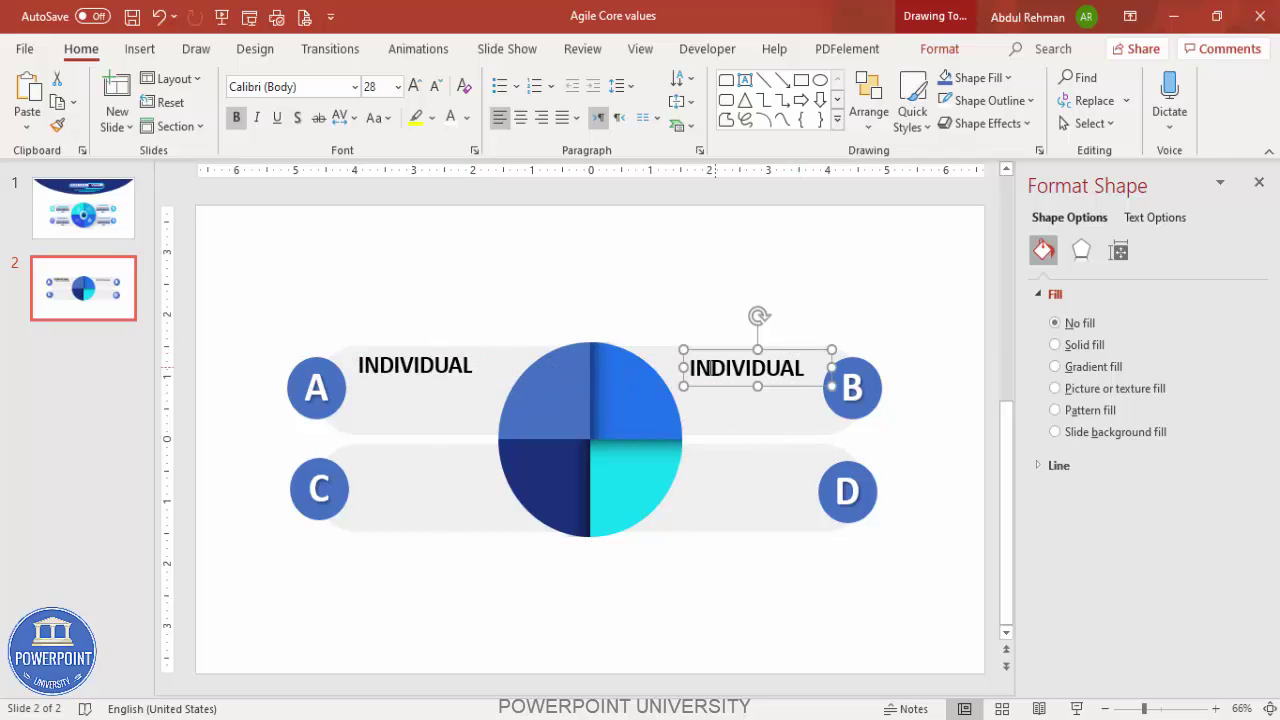
double_click(760, 368)
type("CUSTOMER")
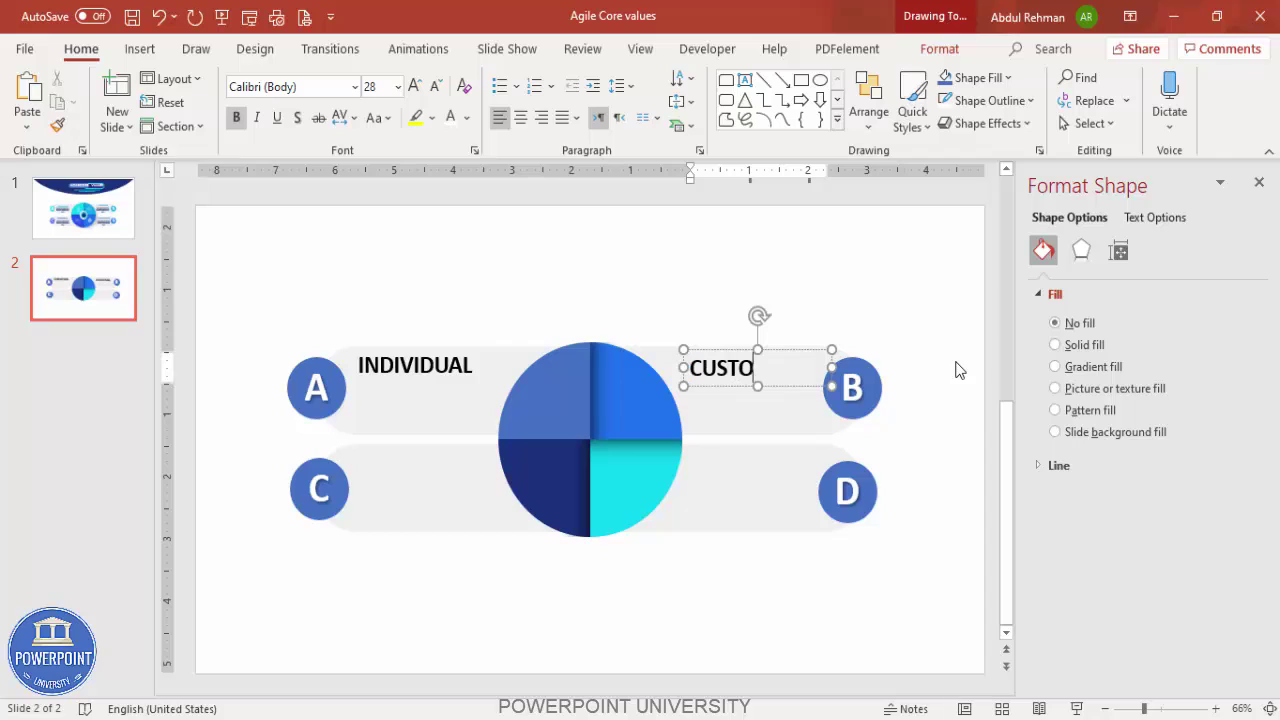
left_click(805, 387)
left_click_drag(805, 387, 266, 455)
left_click_drag(435, 462, 977, 437)
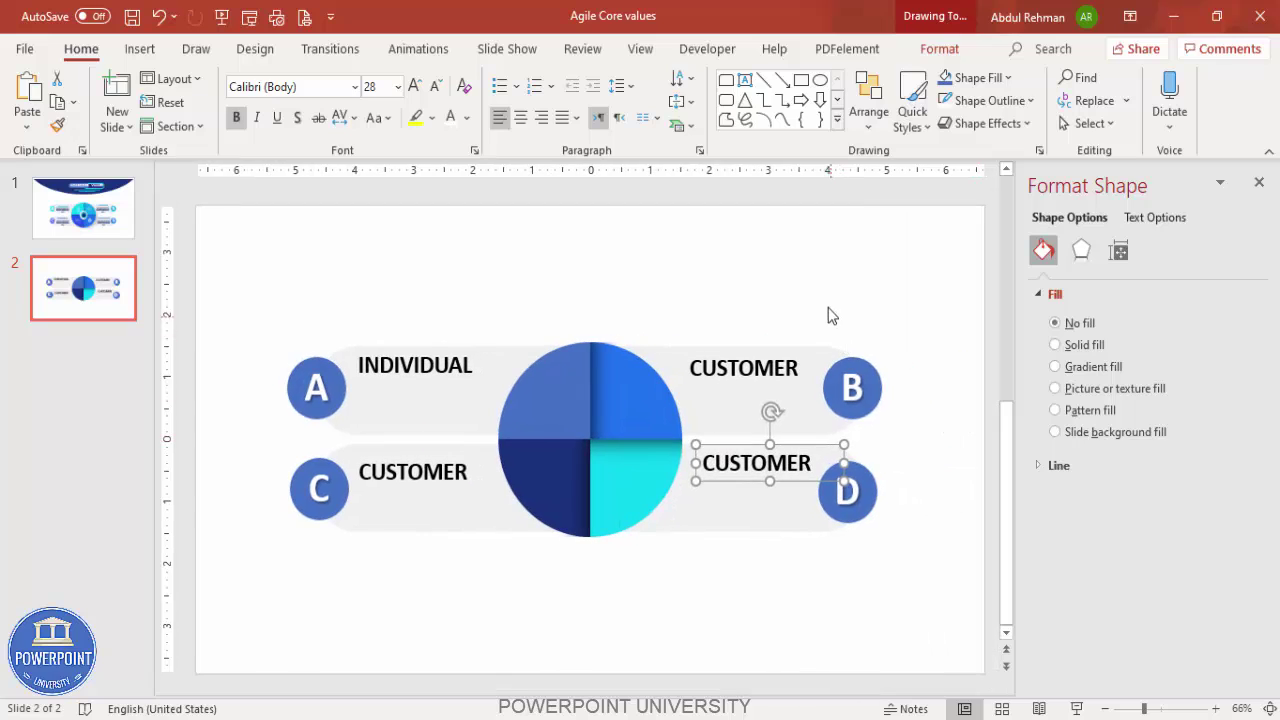
left_click(827, 304)
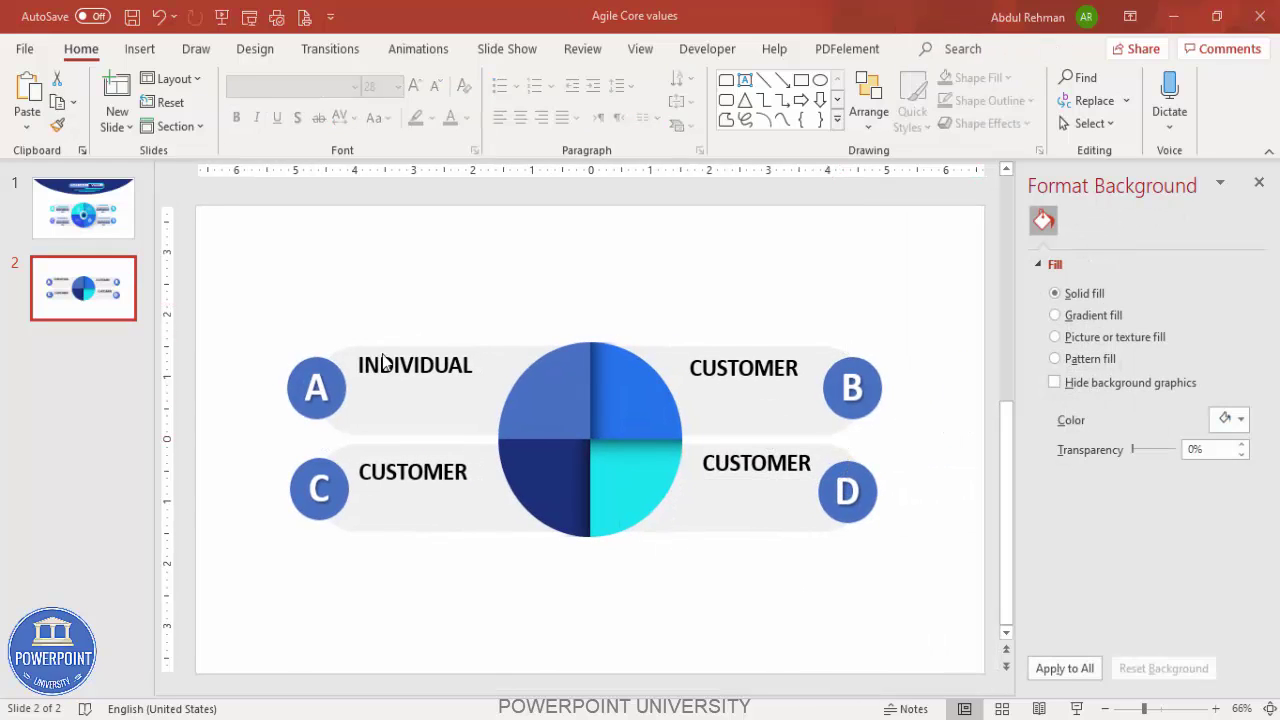
- Retitle the top-right copy WORKING and the bottom-right copy RESPONDING
double_click(703, 380)
type("WORKING")
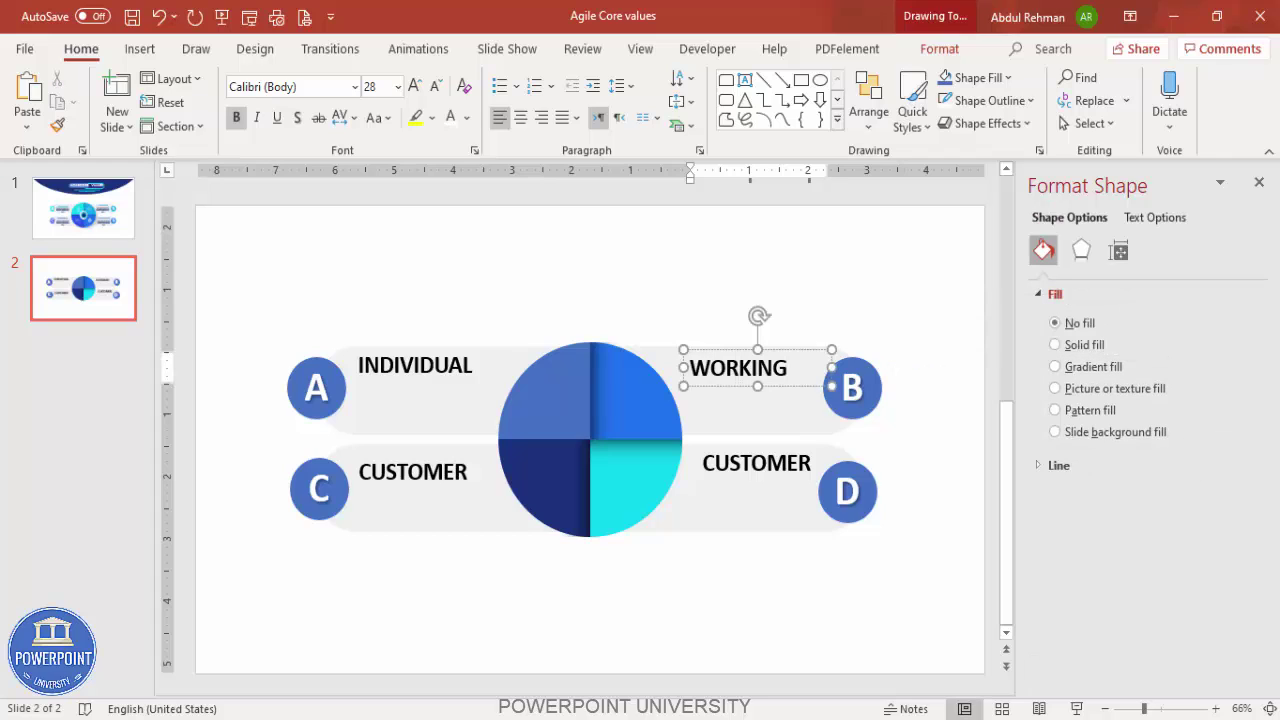
double_click(741, 476)
type("RESPONDING")
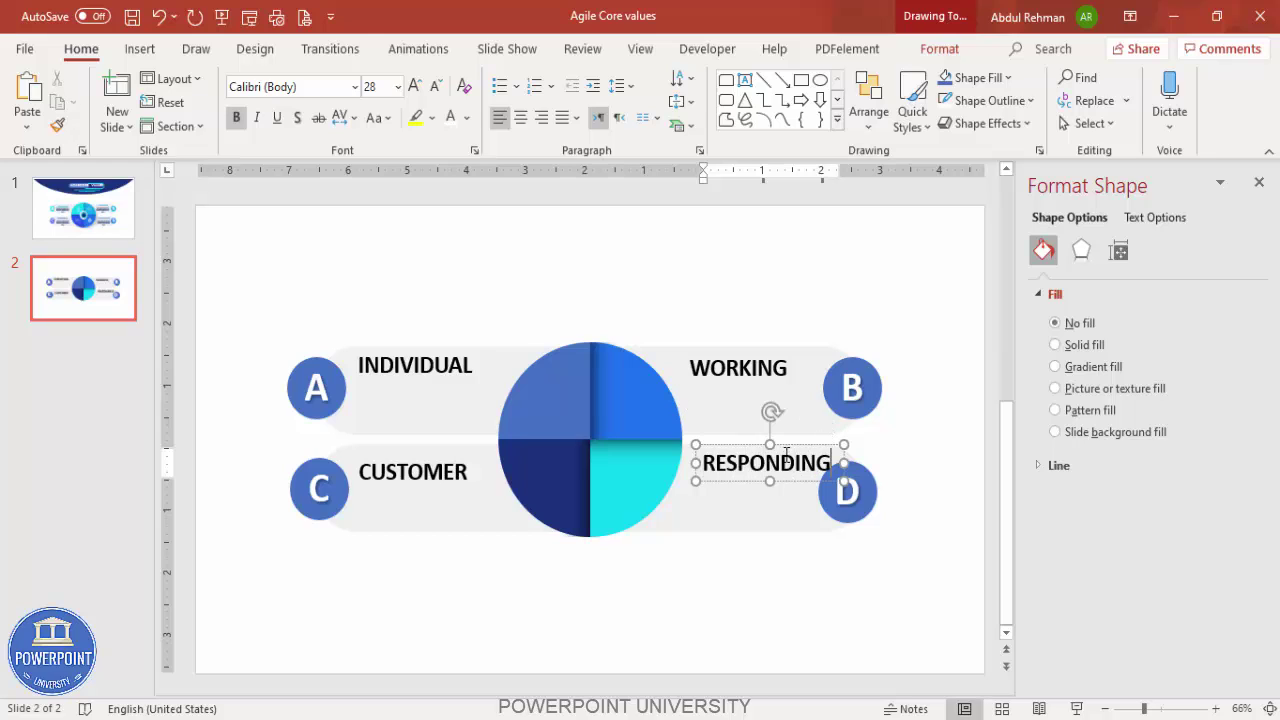
left_click_drag(787, 446, 786, 443)
- Add a detail text box reading 'Add your detail text here' under INDIVIDUAL
left_click(723, 286)
left_click(140, 48)
left_click(746, 100)
left_click_drag(353, 388, 487, 420)
type("Add your detai")
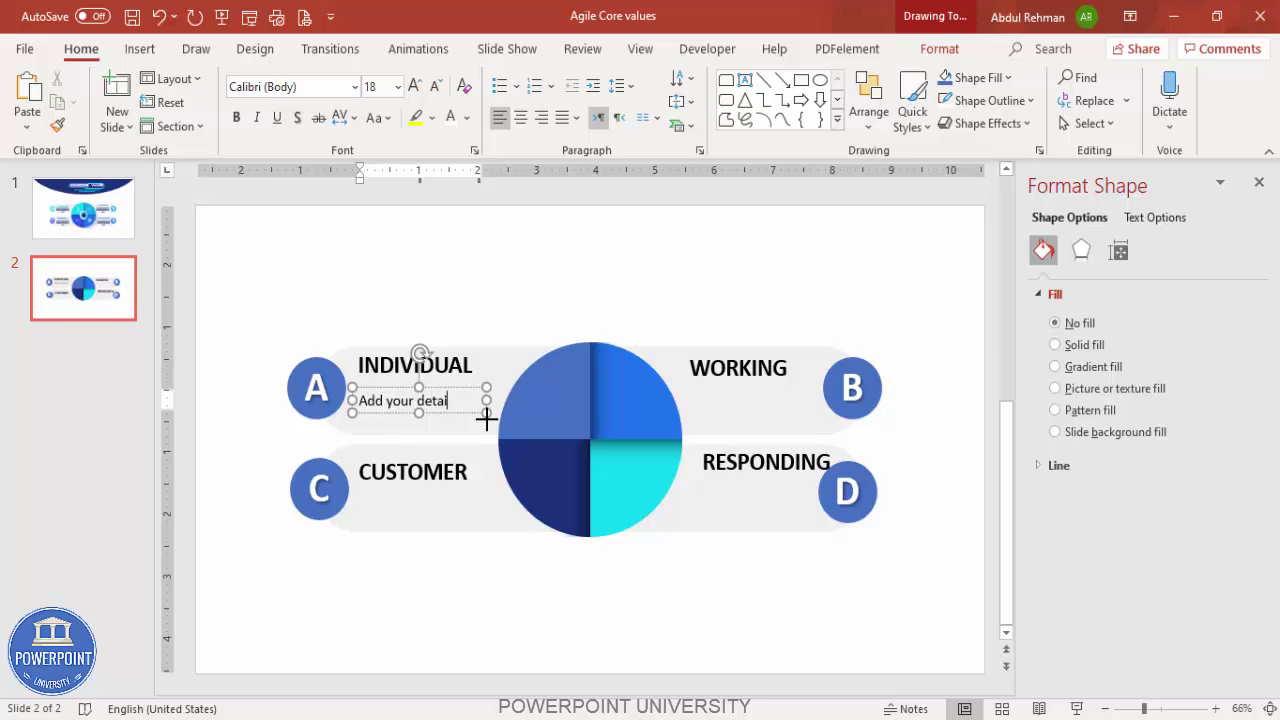
type("t here")
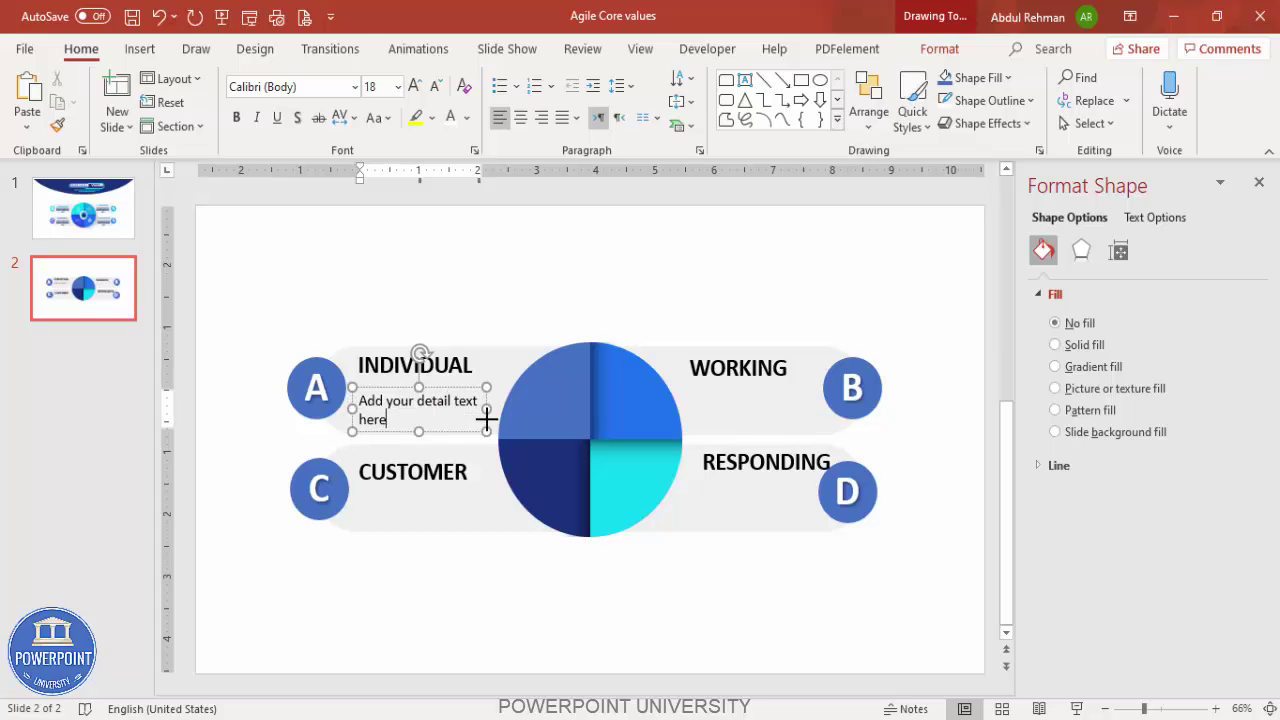
key("Escape")
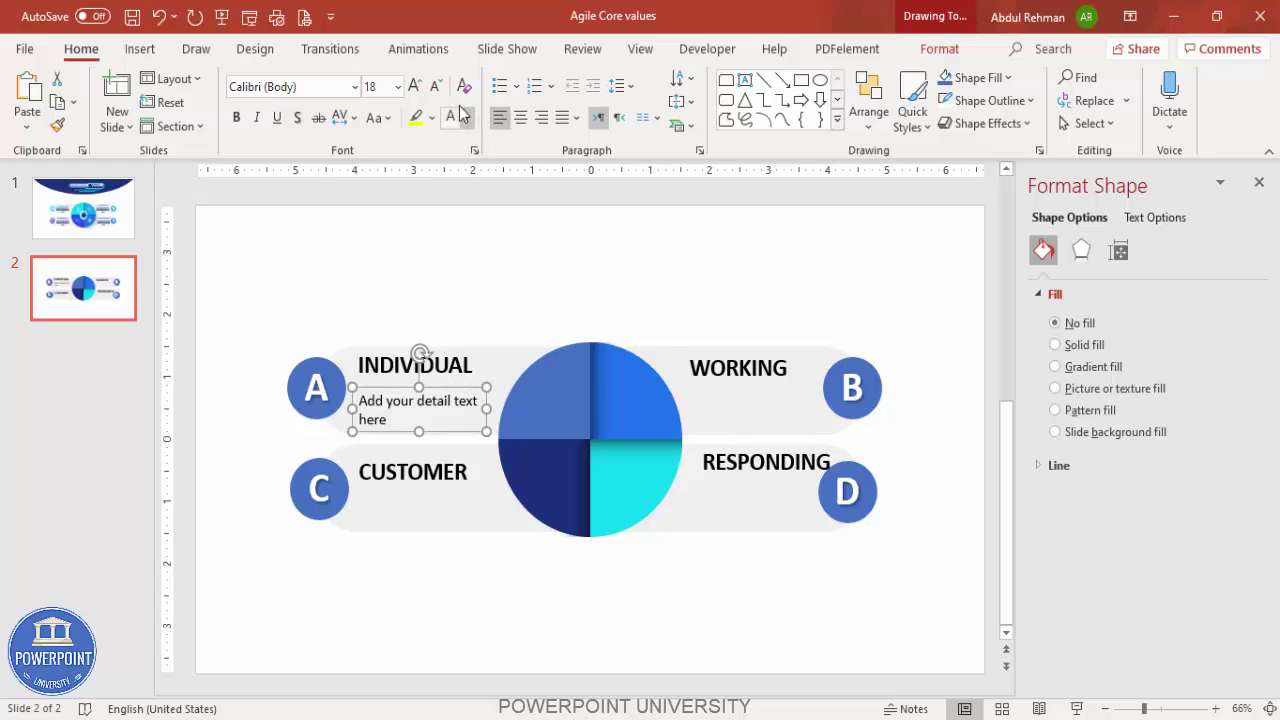
- Shrink the detail text to 14 pt gray and copy it under the other titles
left_click(435, 86)
left_click(435, 86)
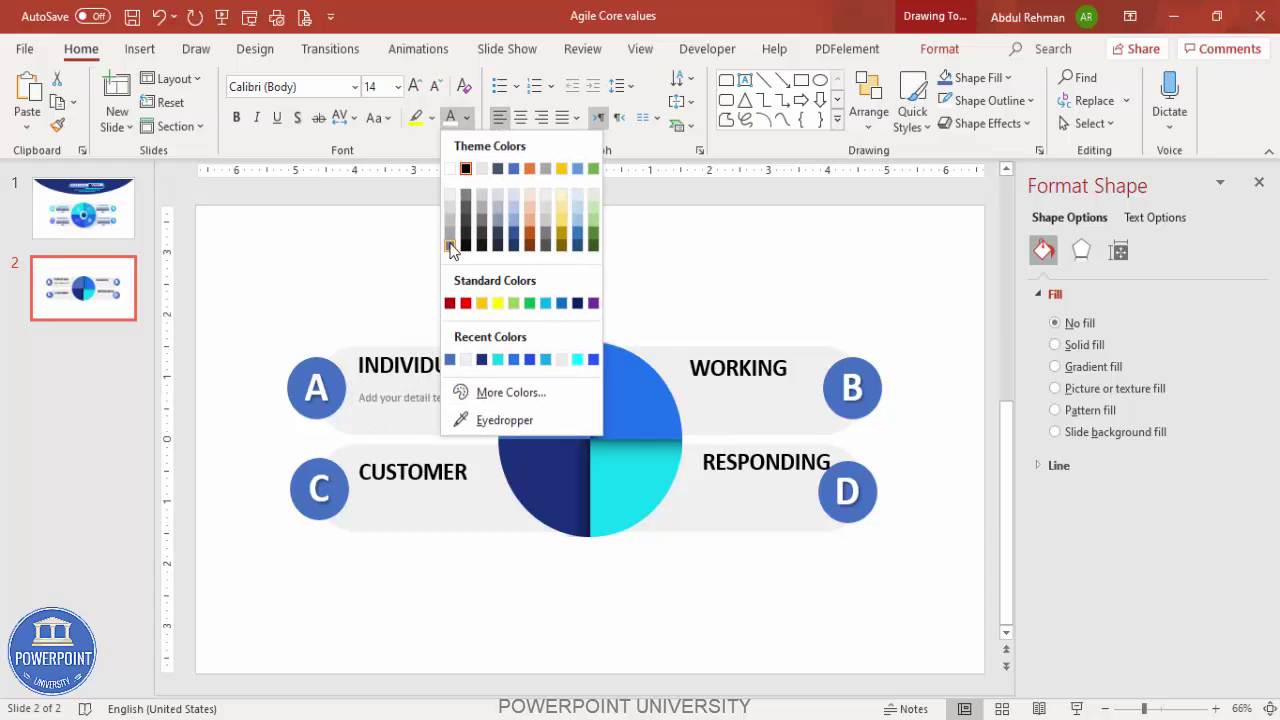
left_click(449, 274)
left_click(452, 380)
left_click(458, 387)
left_click_drag(458, 387, 630, 475)
left_click(680, 277)
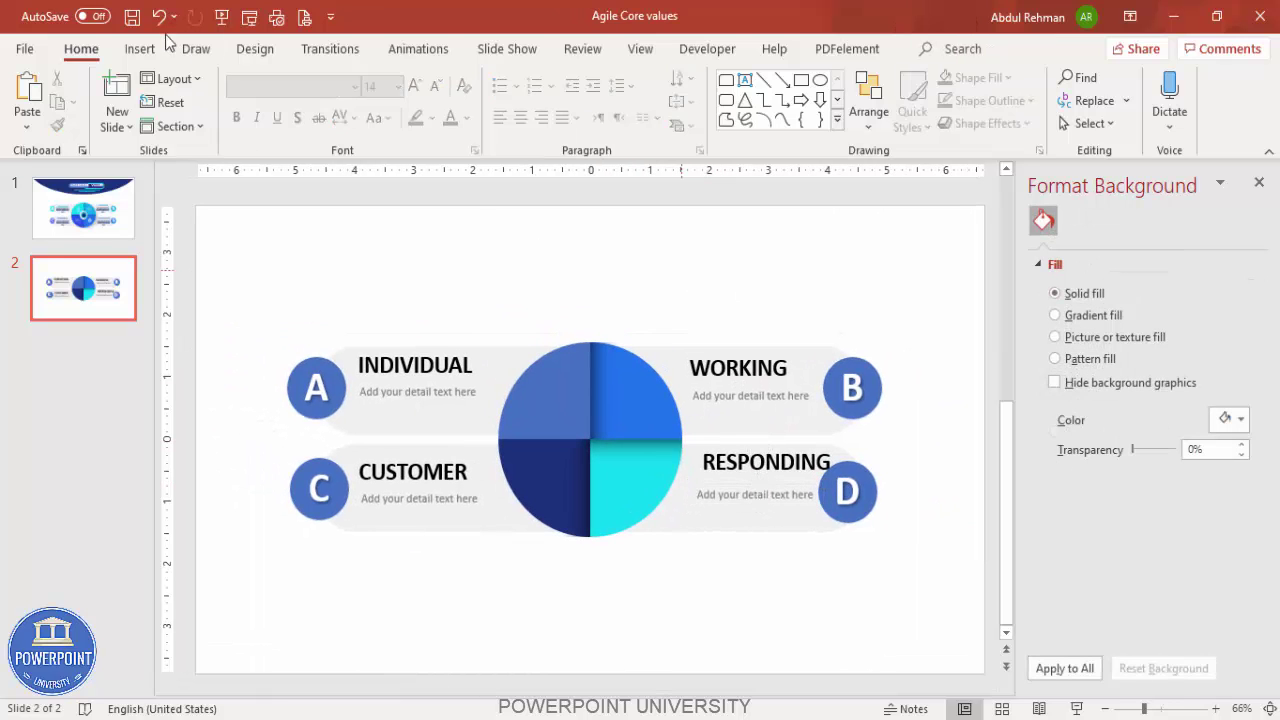
left_click(140, 49)
- Insert the standing person icon from the Icons library onto the slide
left_click(342, 112)
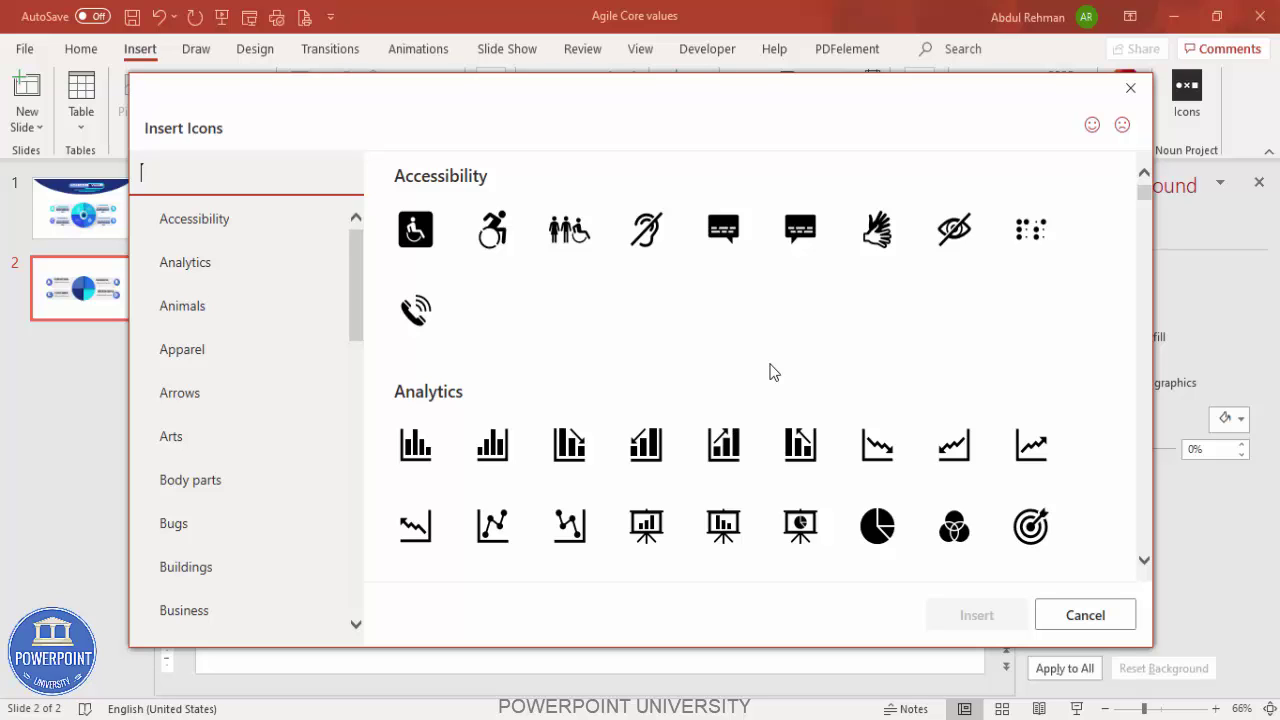
scroll(908, 437, "down", 2)
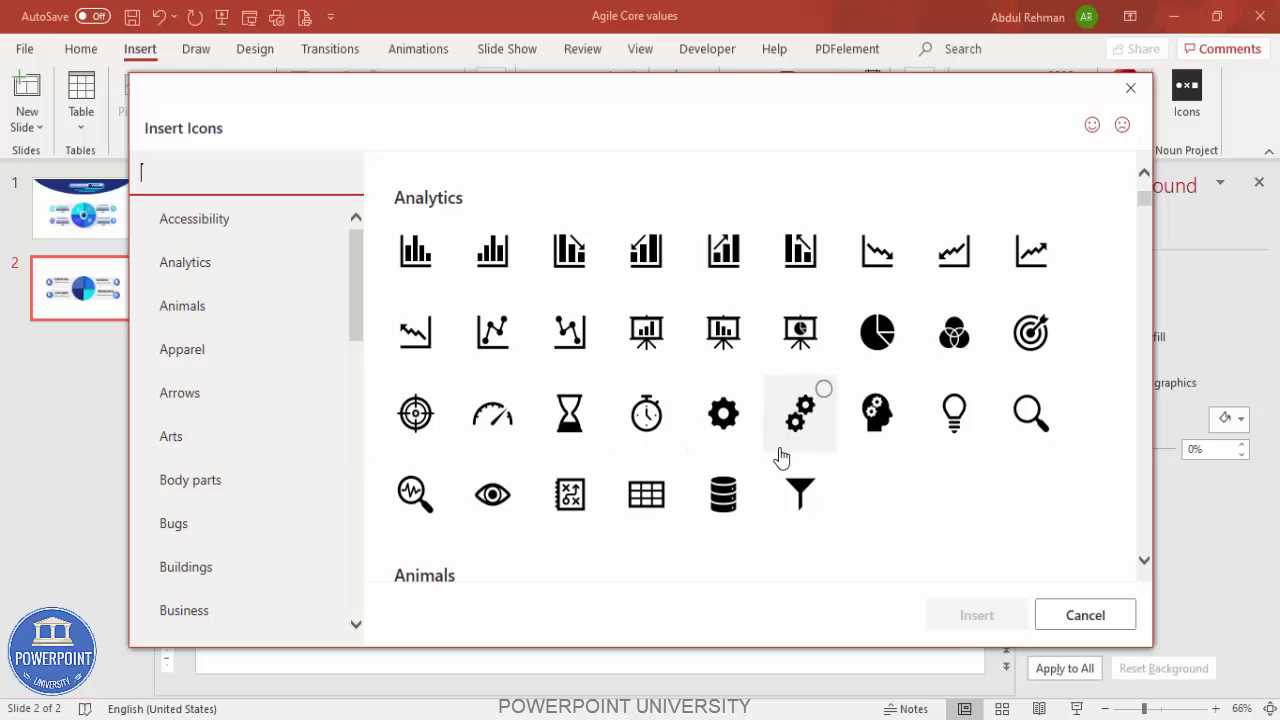
scroll(781, 453, "down", 2)
scroll(781, 453, "down", 14)
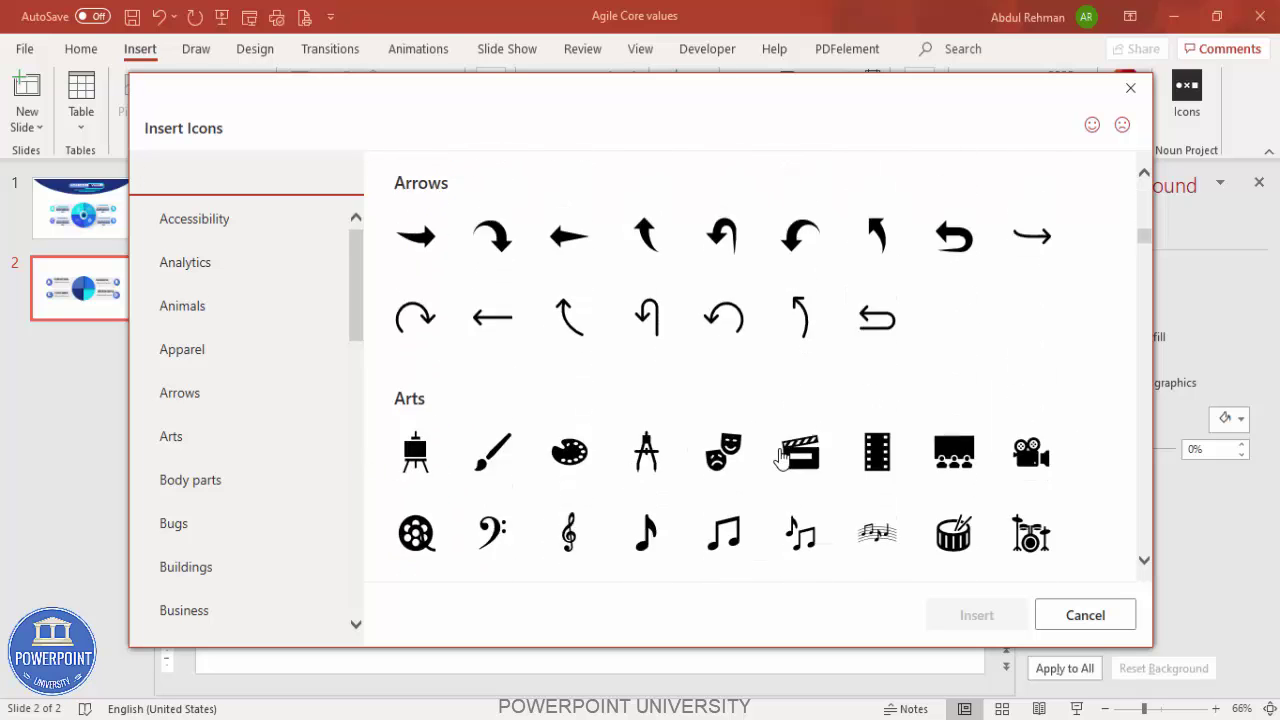
scroll(781, 457, "down", 18)
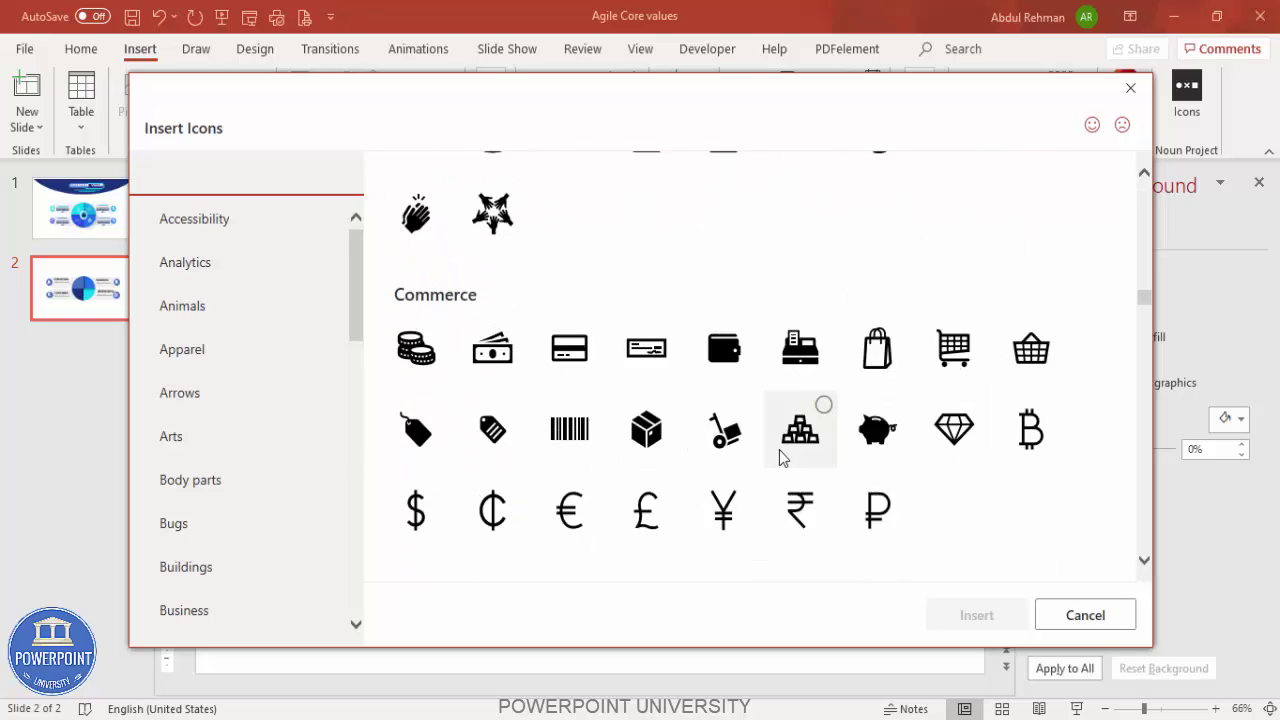
scroll(781, 457, "down", 18)
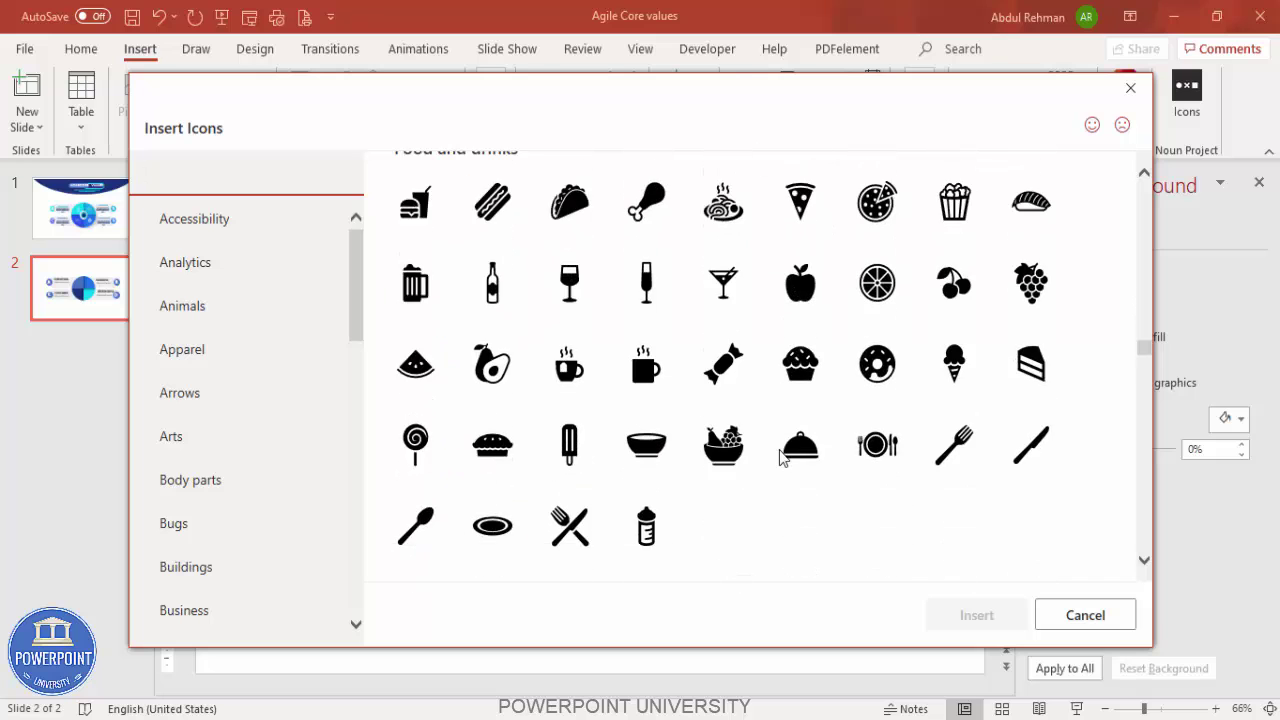
scroll(781, 457, "down", 18)
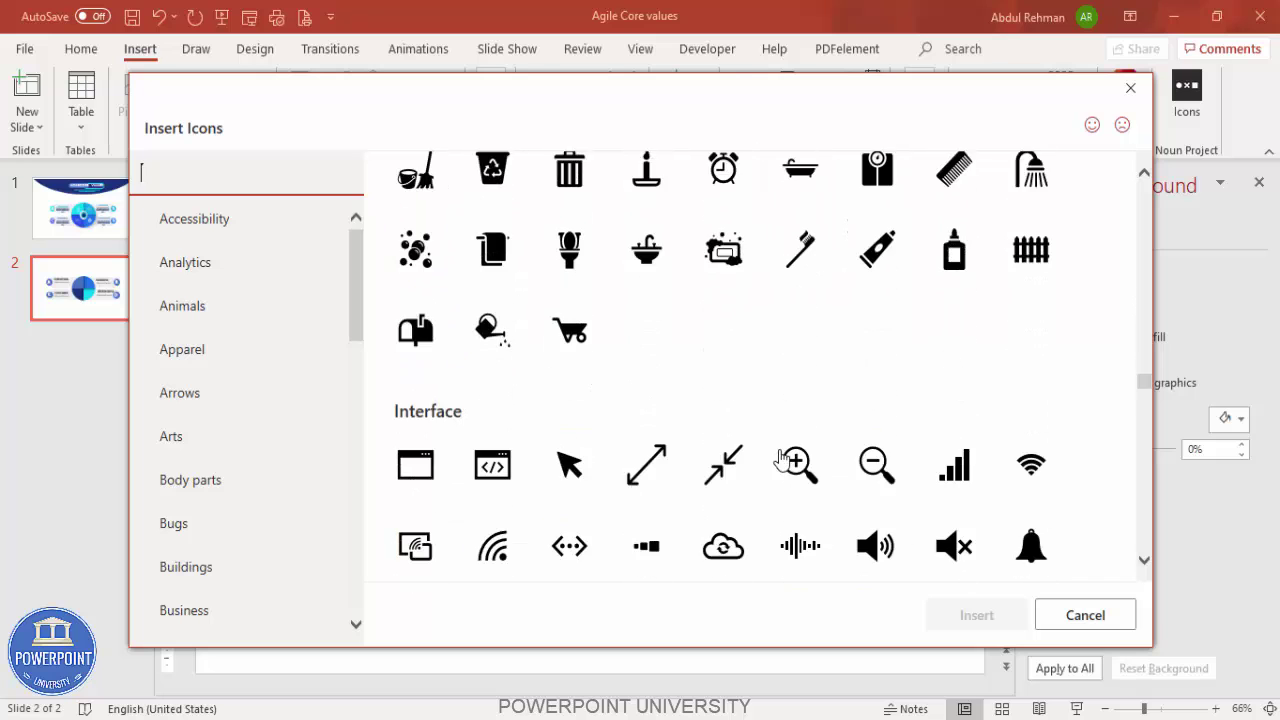
scroll(781, 457, "down", 18)
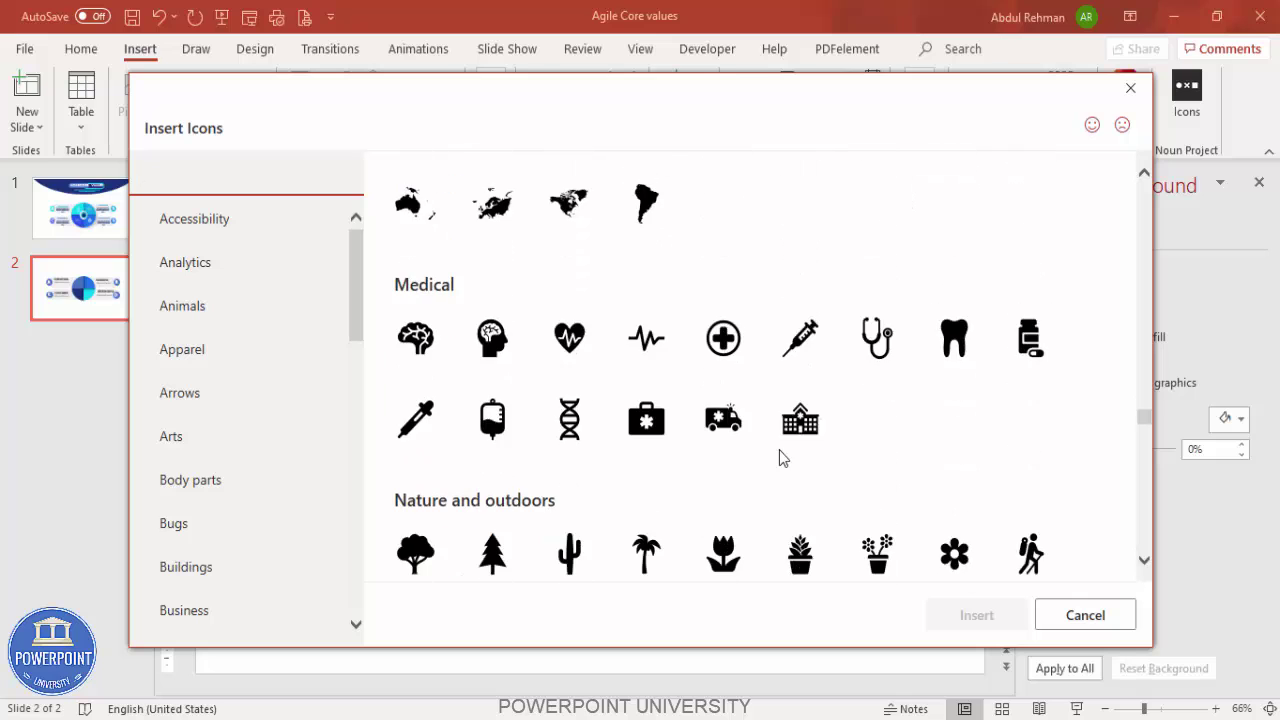
scroll(781, 457, "down", 6)
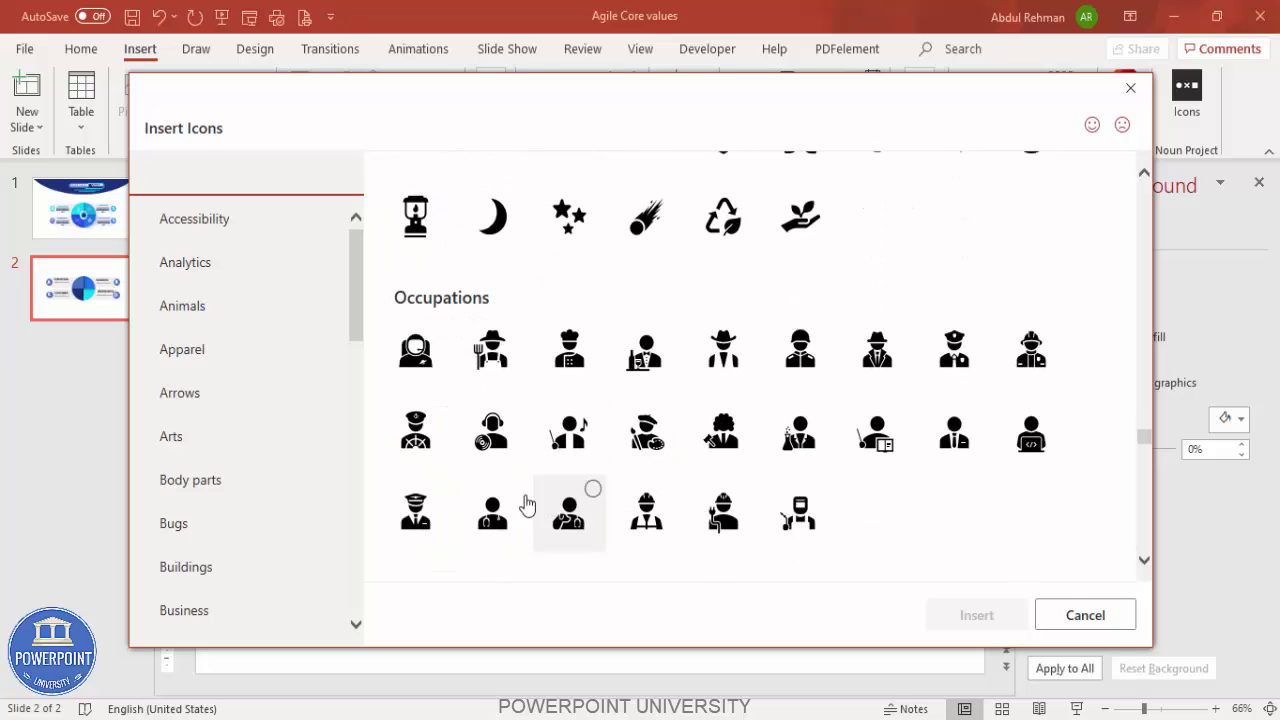
scroll(600, 510, "down", 2)
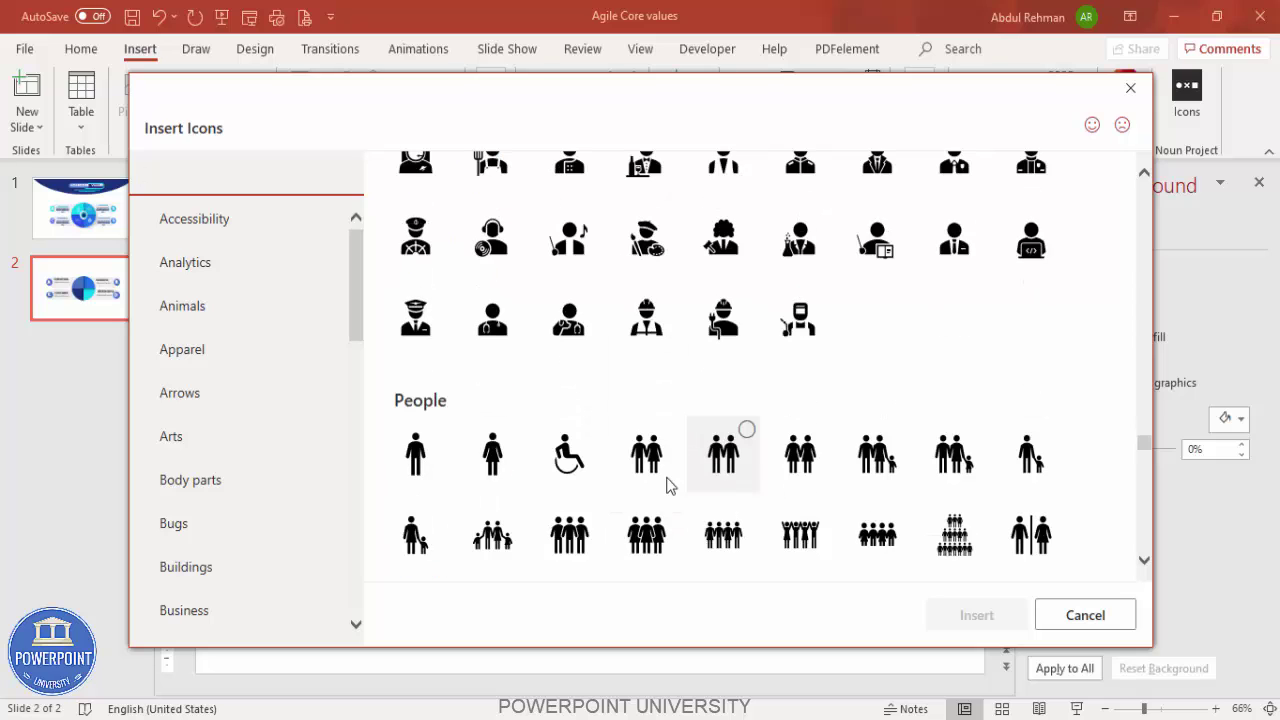
left_click(424, 462)
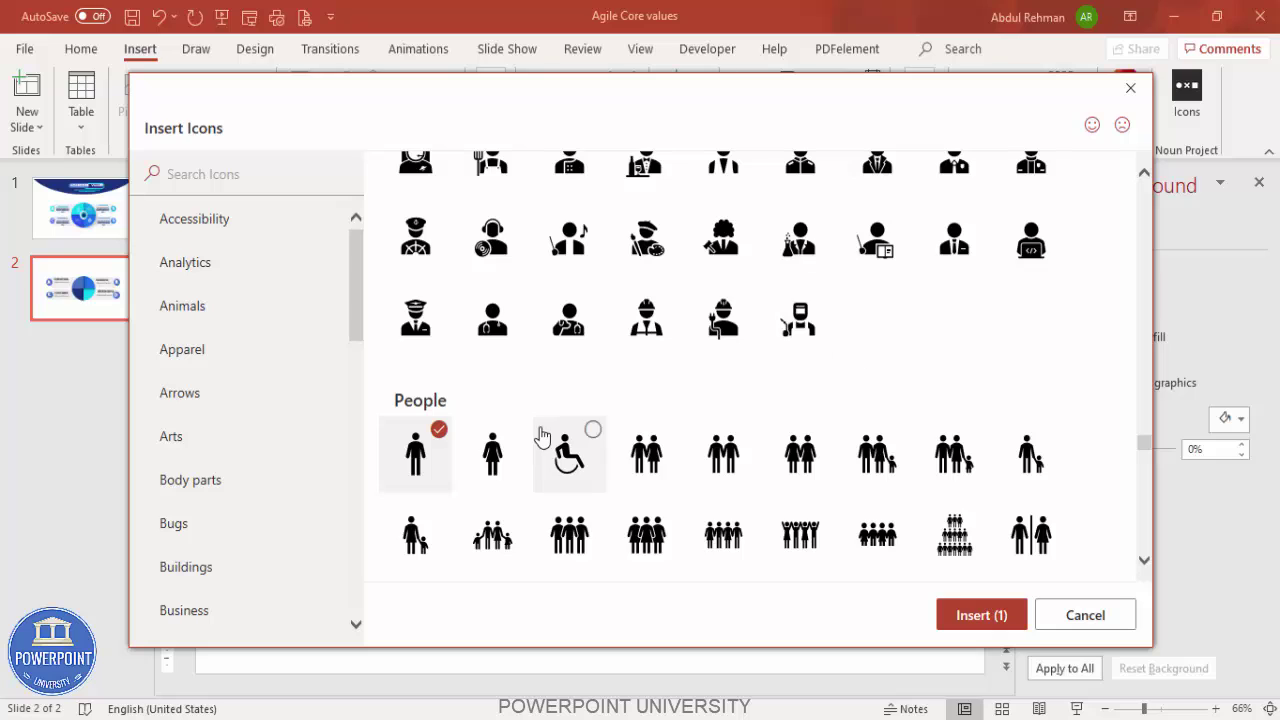
left_click(1016, 630)
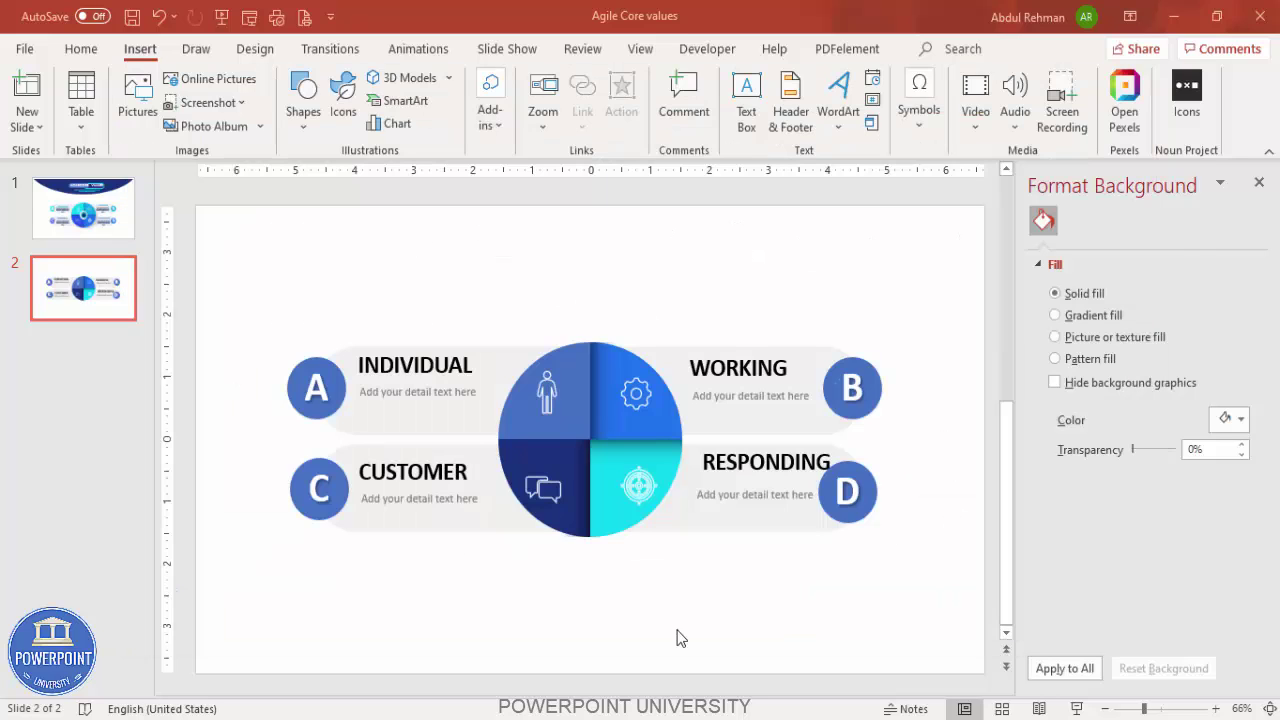